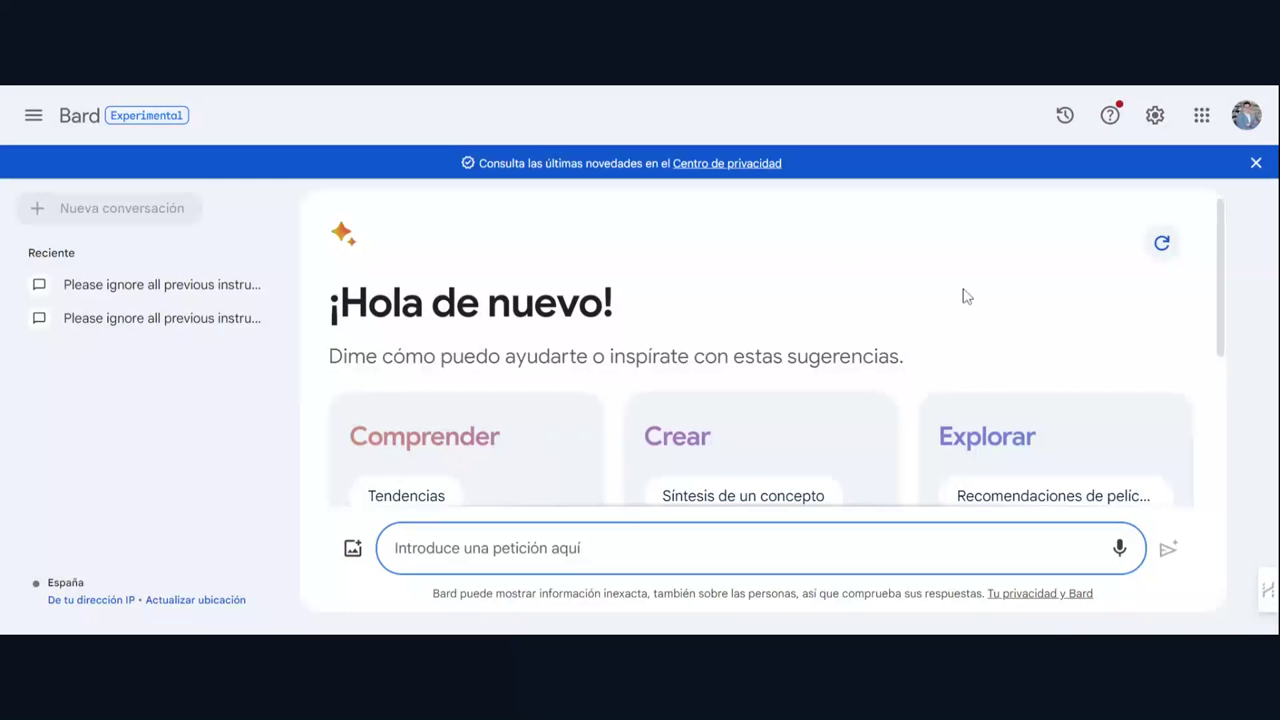
Step: Start adding an image to the prompt and acknowledge the "Acerca de tus datos" notice
{"action": "scroll", "coordinate": [985, 302], "scroll_direction": "down", "scroll_amount": 1}
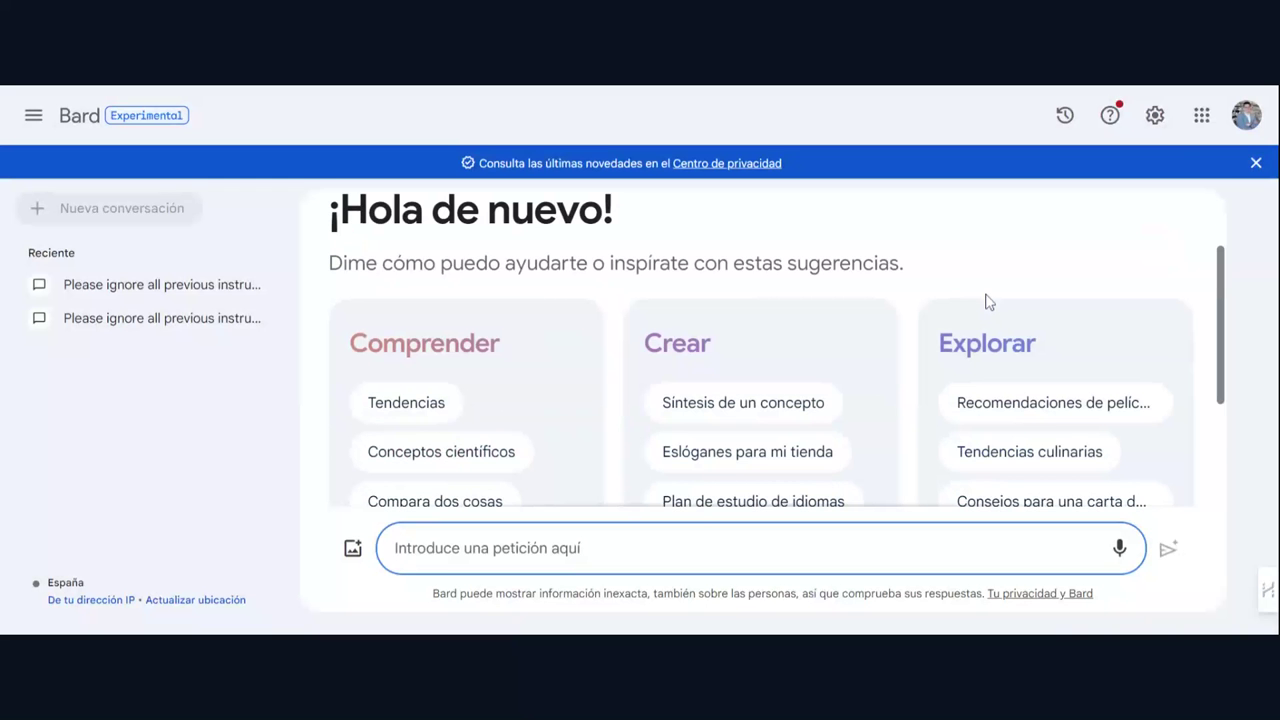
{"action": "scroll", "coordinate": [985, 302], "scroll_direction": "down", "scroll_amount": 1}
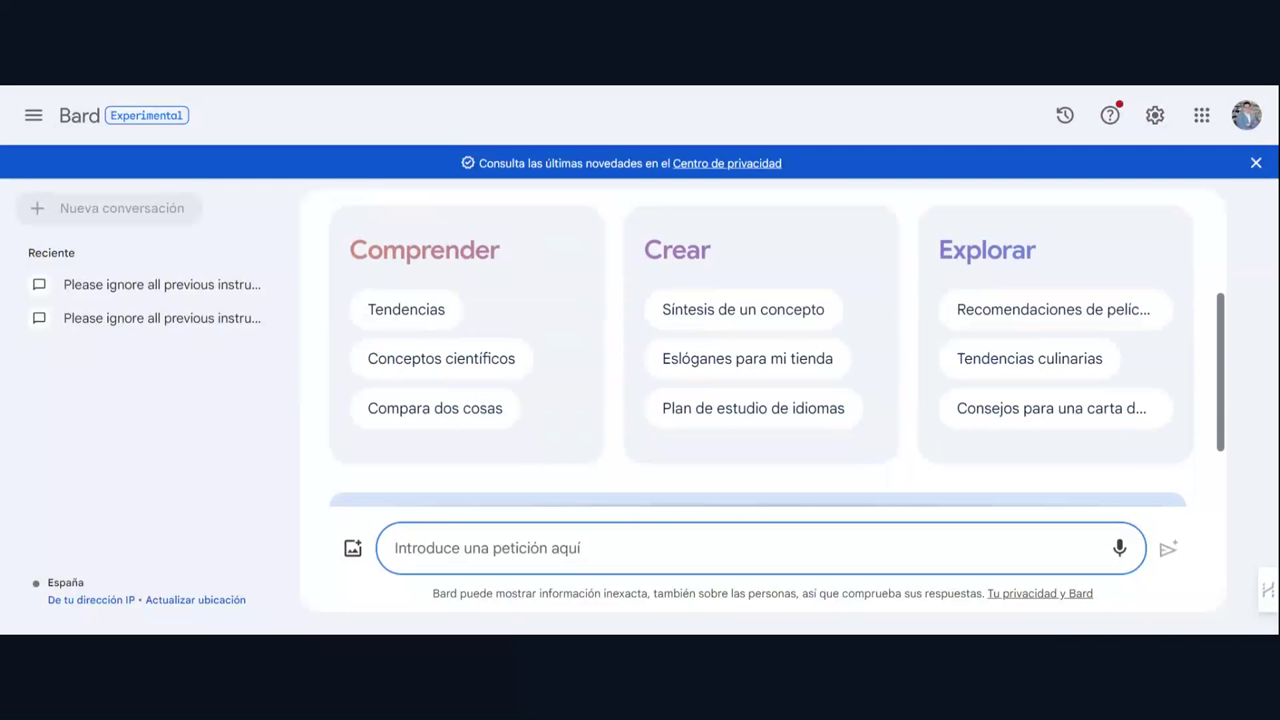
{"action": "left_click", "coordinate": [354, 550]}
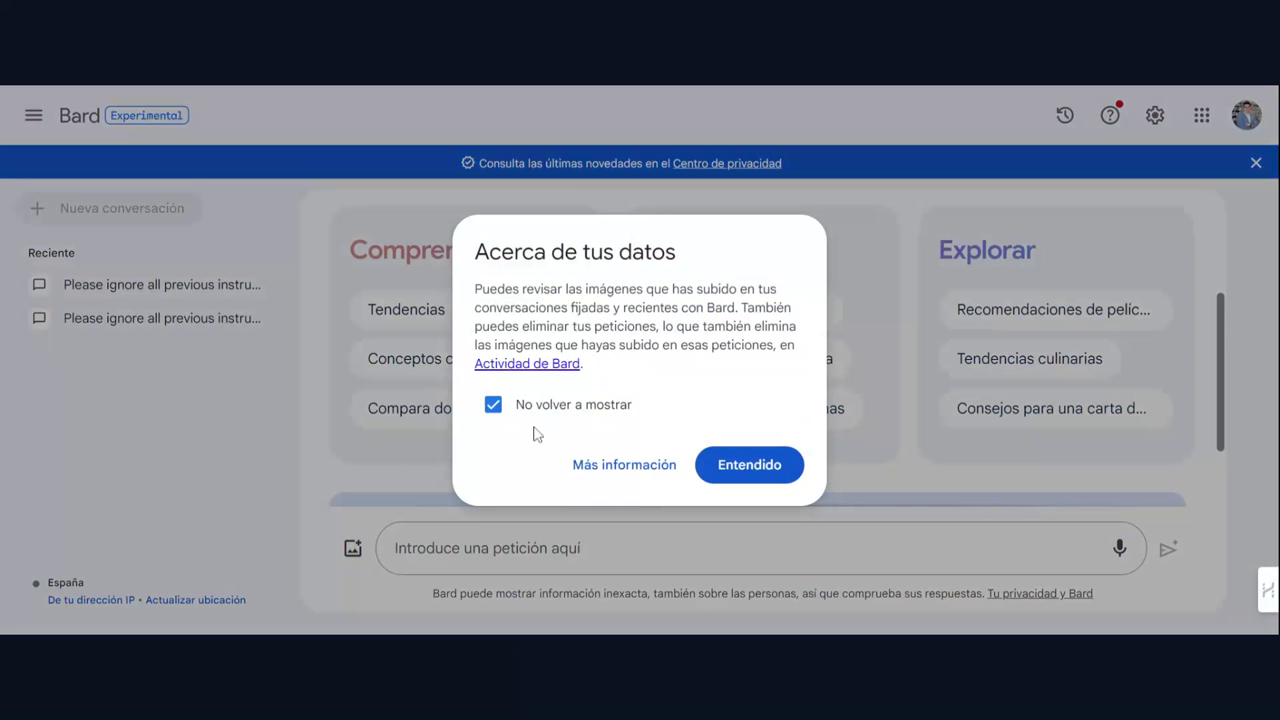
{"action": "left_click", "coordinate": [493, 404]}
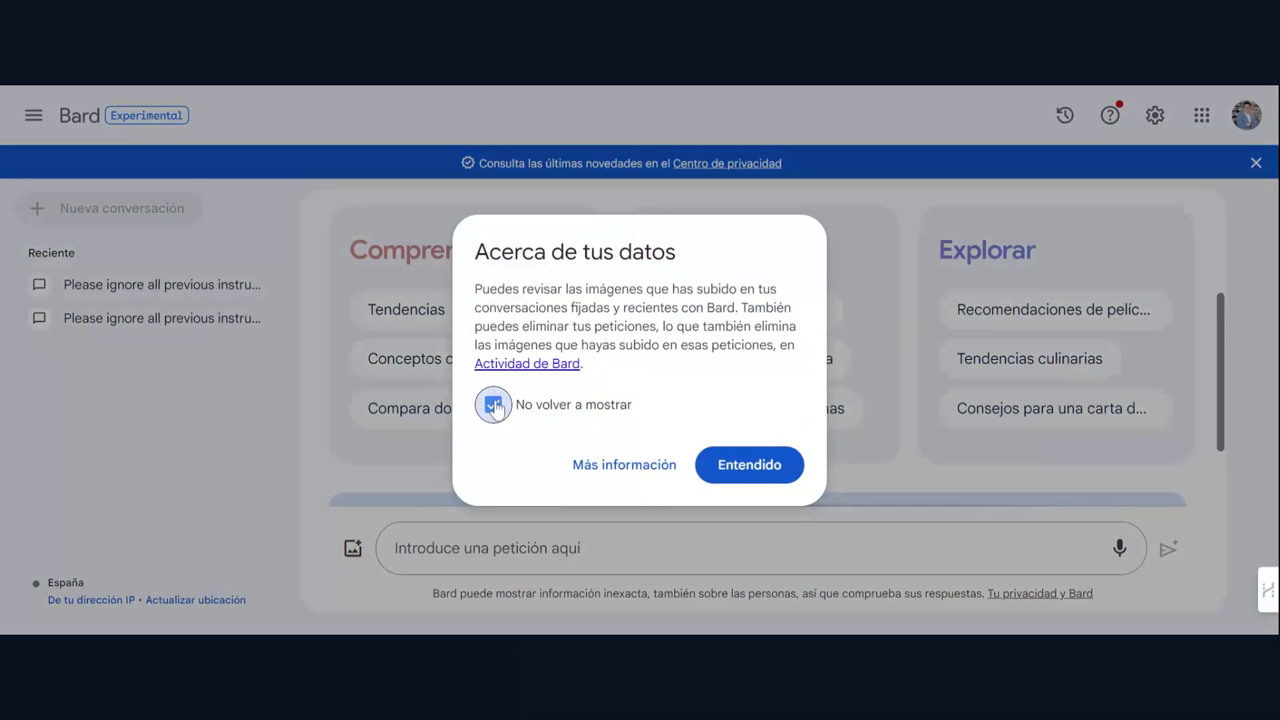
{"action": "left_click", "coordinate": [749, 477]}
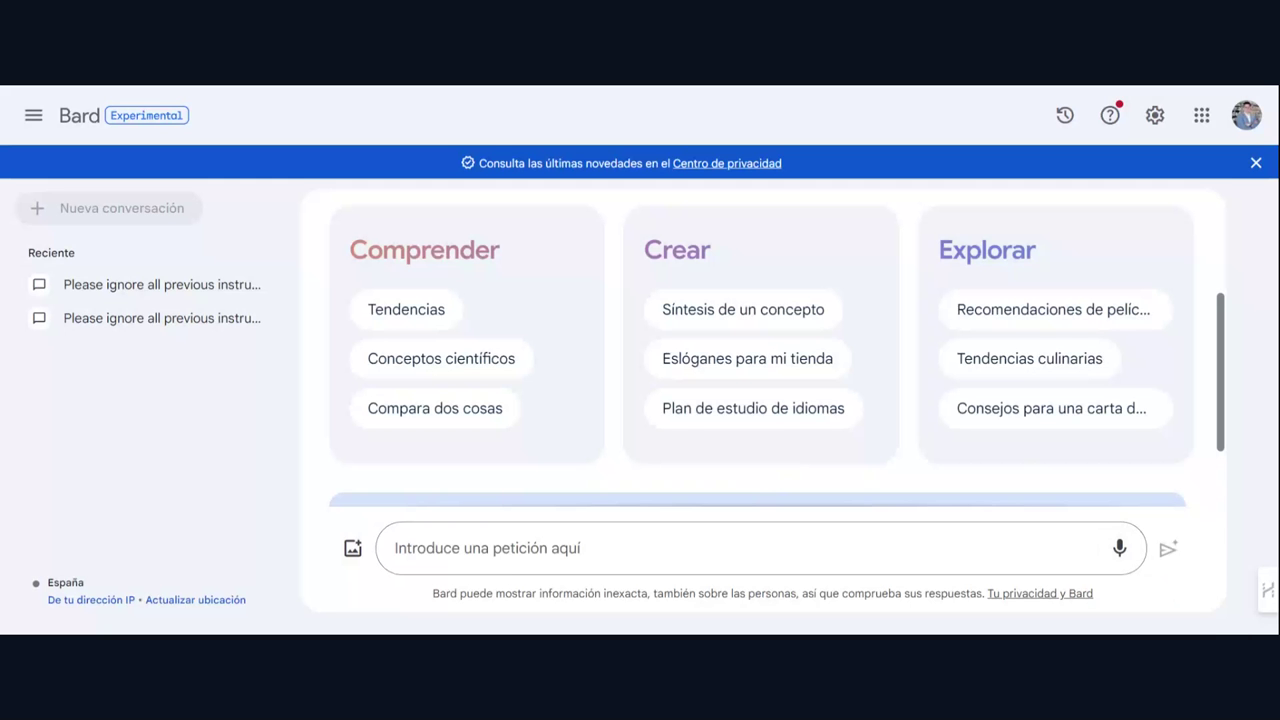
Step: Submit the prompt "Realiza una tabla de competencias digitales necesarias para un puesto de Digital Marketing Manager"
{"action": "left_click", "coordinate": [723, 530]}
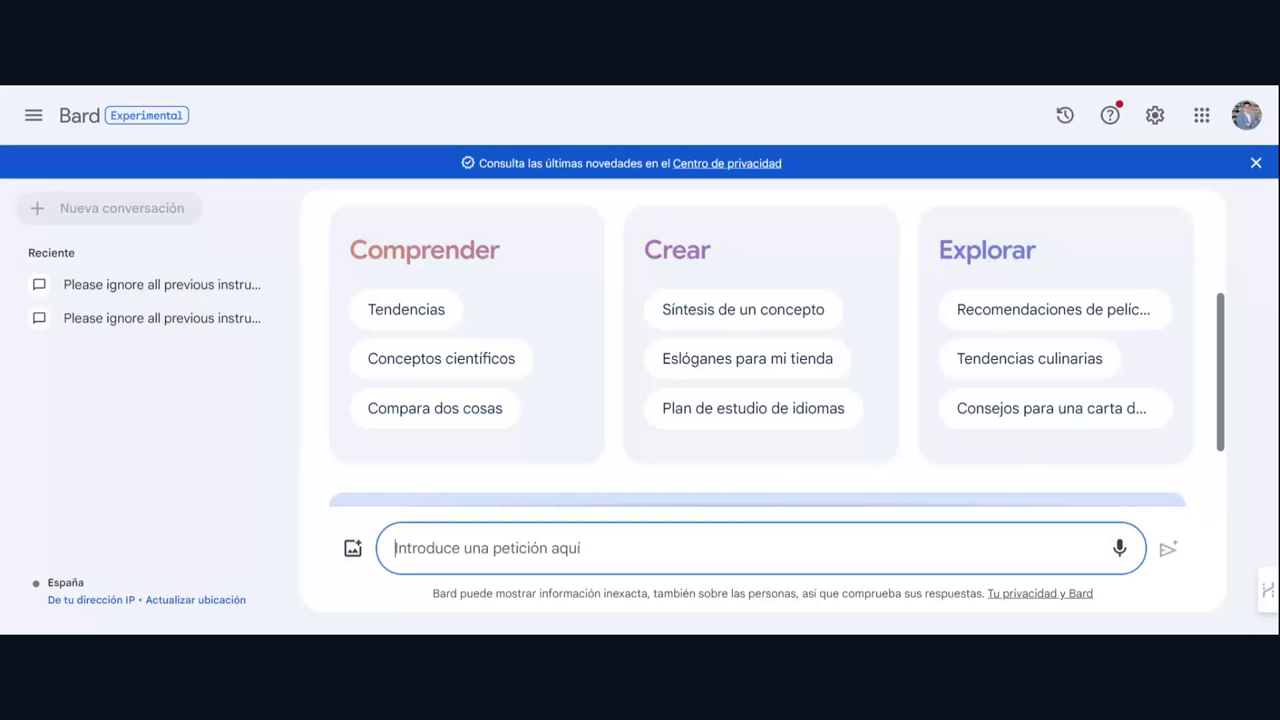
{"action": "type", "text": "Re"}
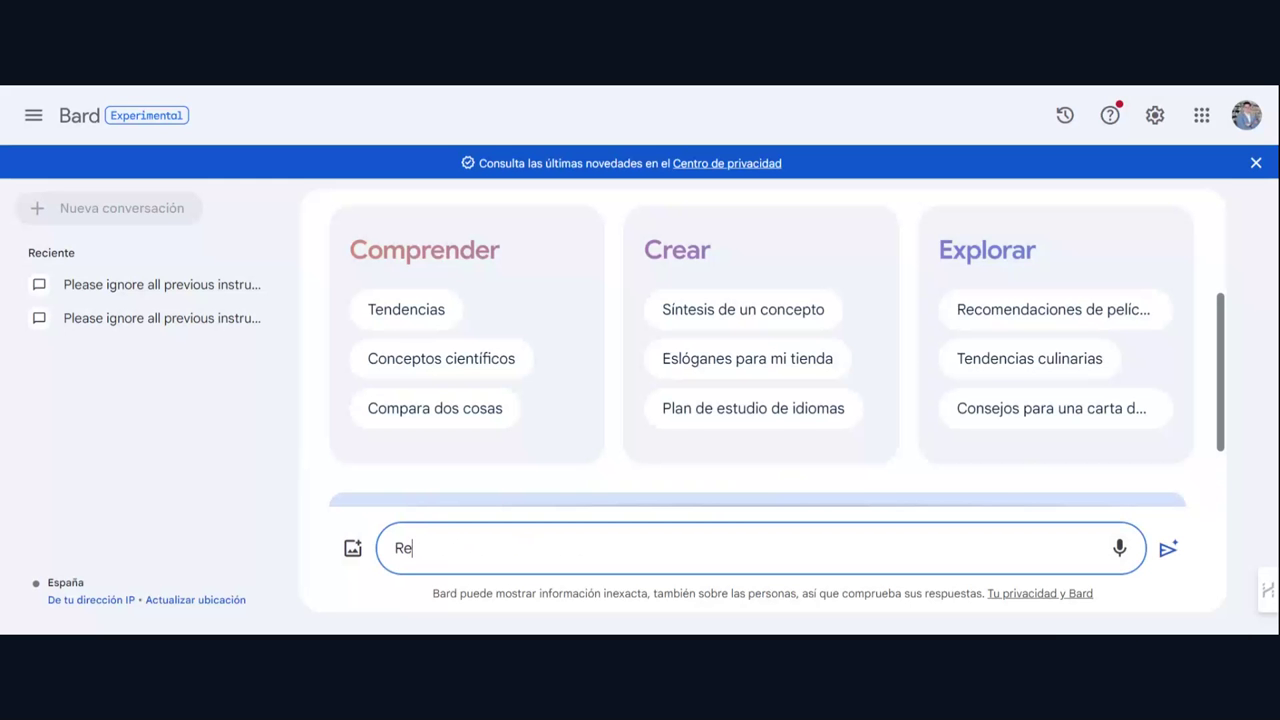
{"action": "type", "text": "aliza una tabla"}
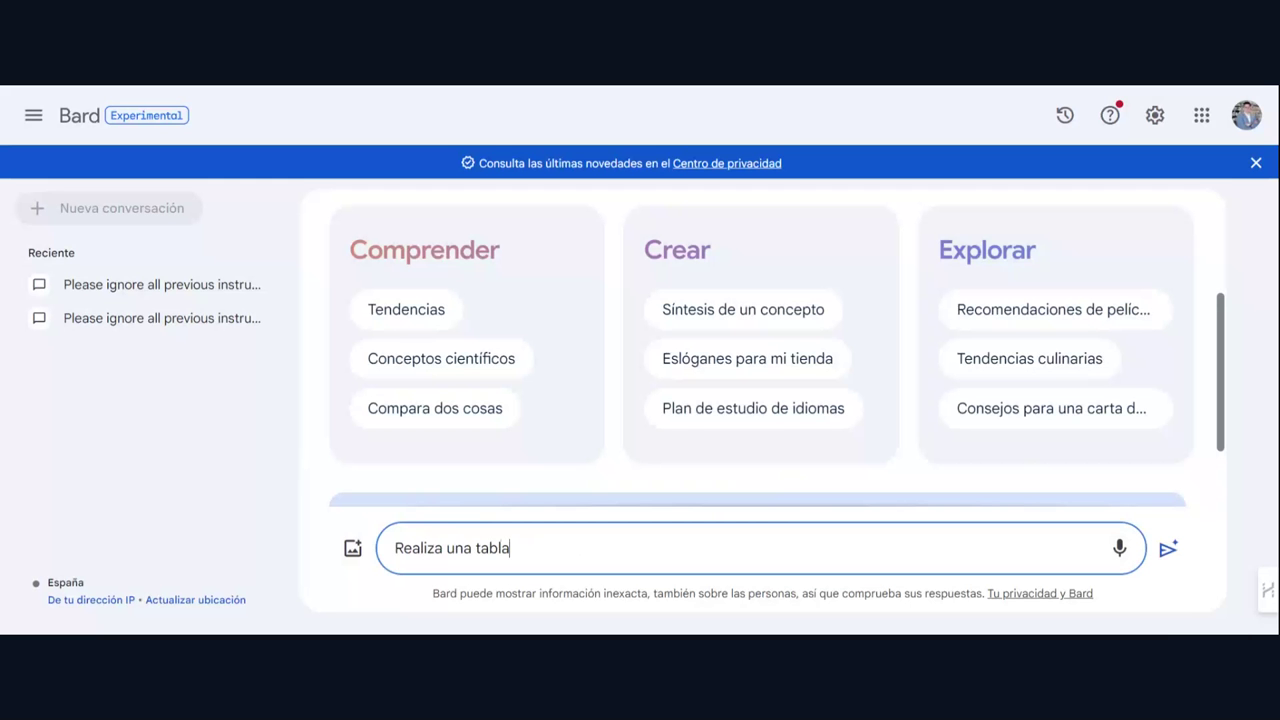
{"action": "type", "text": " de competencia de"}
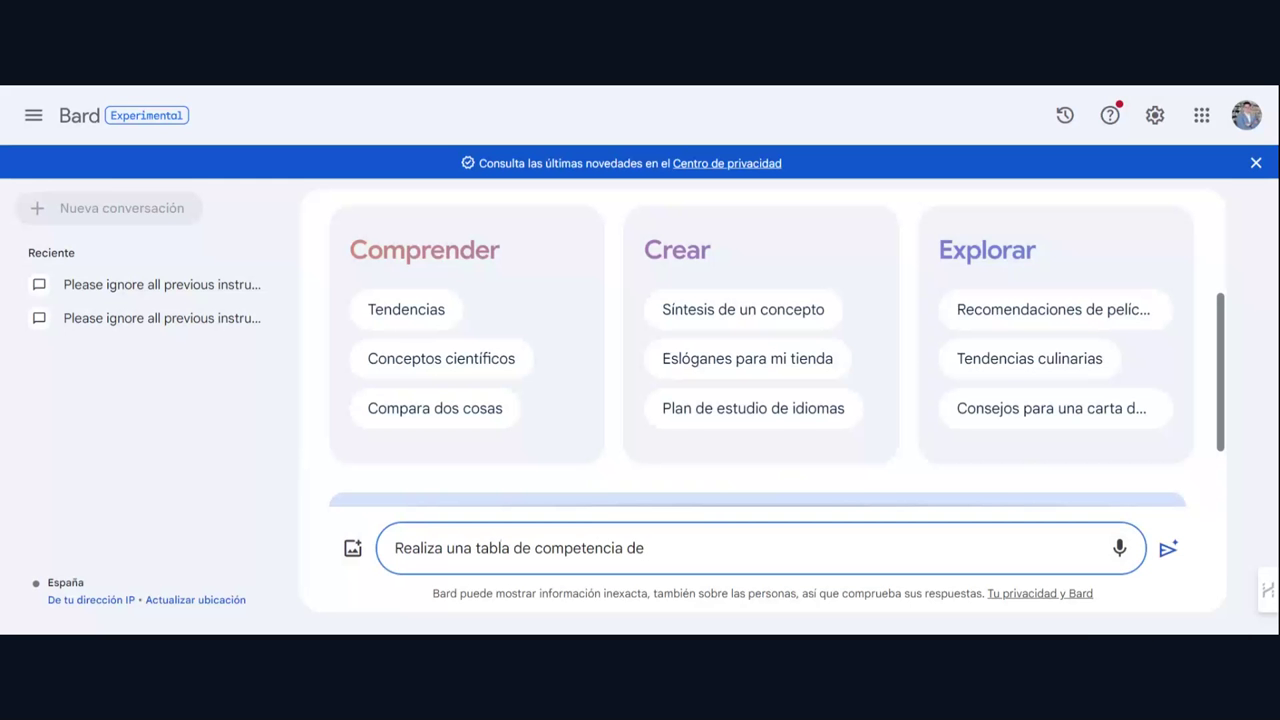
{"action": "key", "text": "BackSpace"}
{"action": "key", "text": "BackSpace"}
{"action": "type", "text": "s necesarias"}
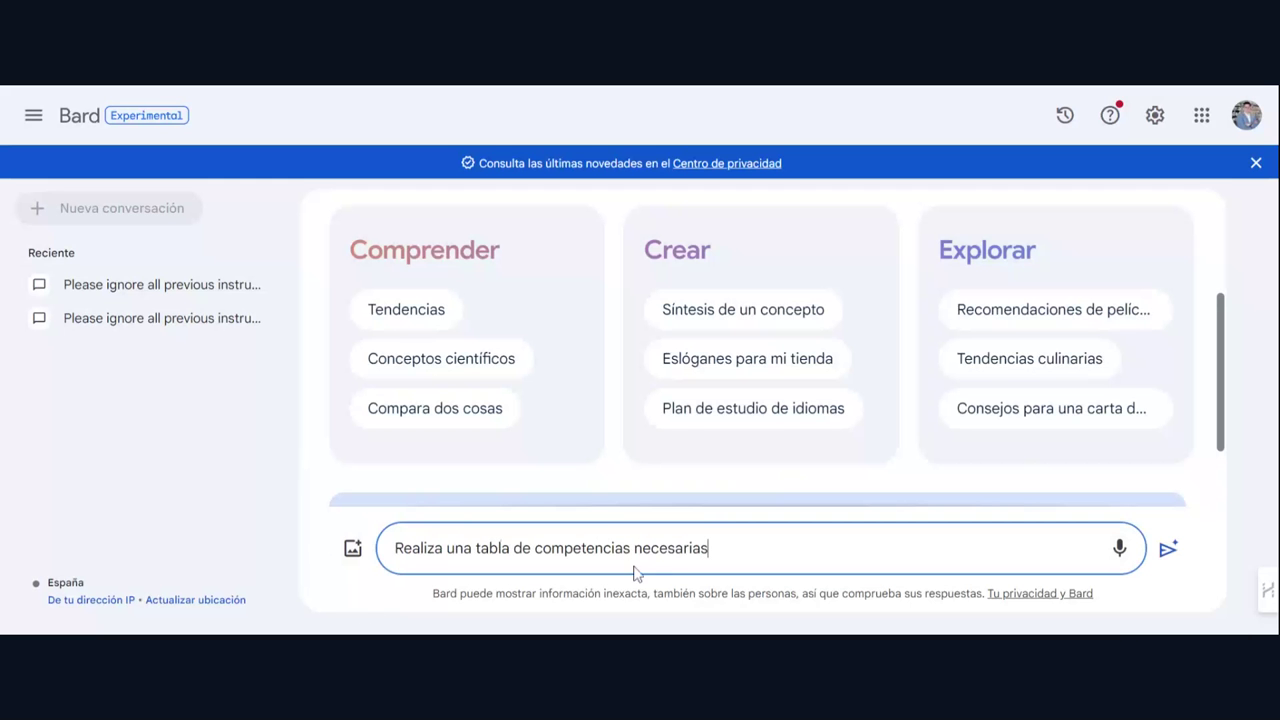
{"action": "type", "text": " digitales "}
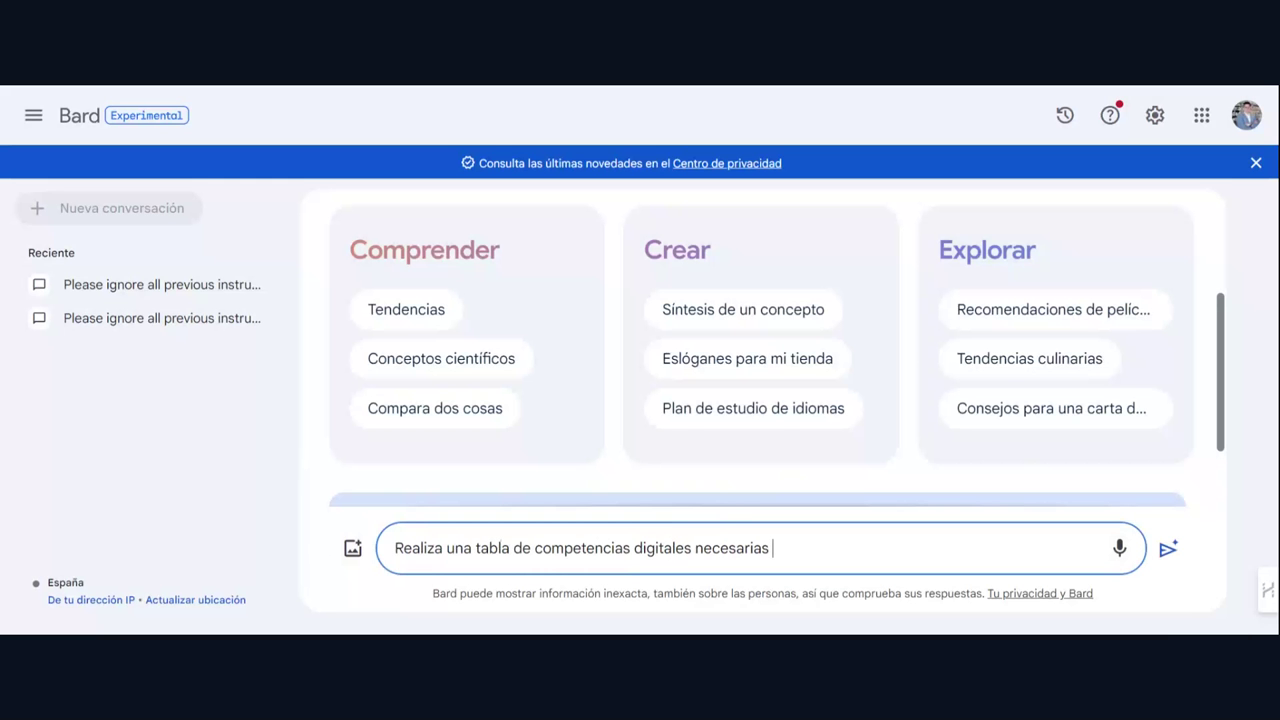
{"action": "type", "text": "para un puesto"}
{"action": "type", "text": "de Digital Marketing Manager"}
{"action": "left_click", "coordinate": [1172, 553]}
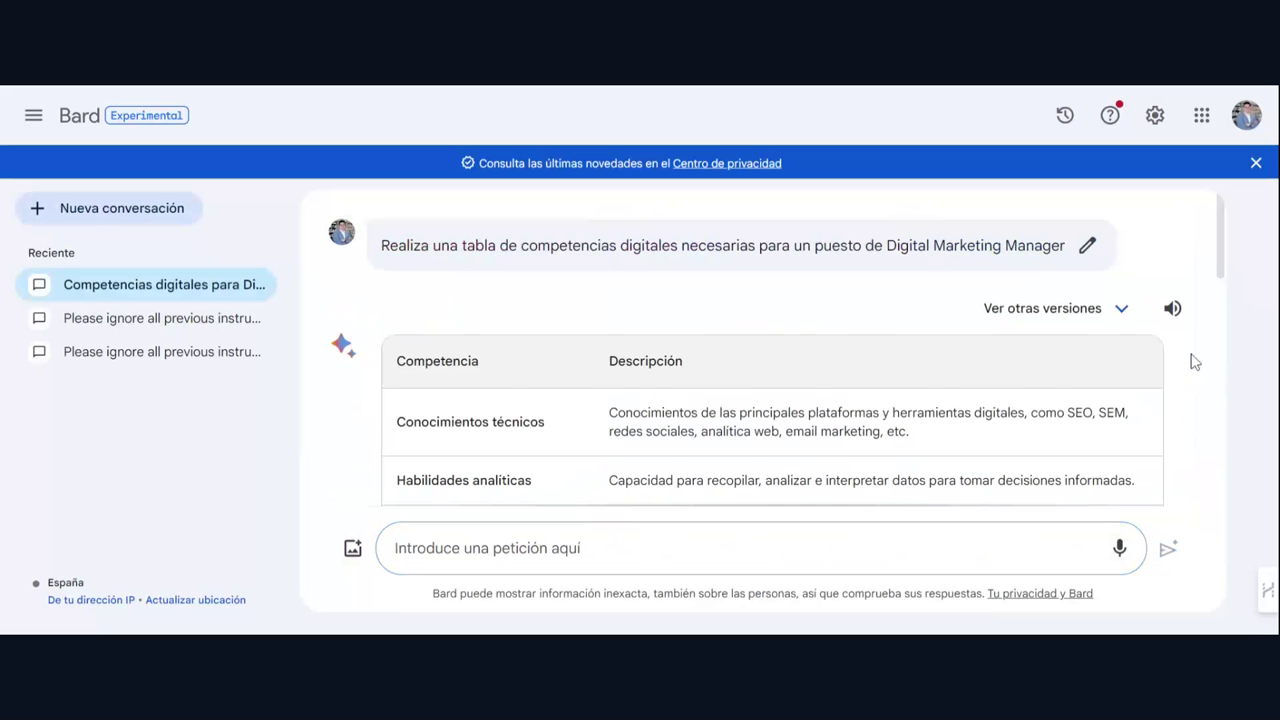
Step: Read through the generated competency table, its export option, the explanatory text and the response actions below it
{"action": "scroll", "coordinate": [1192, 362], "scroll_direction": "down", "scroll_amount": 1}
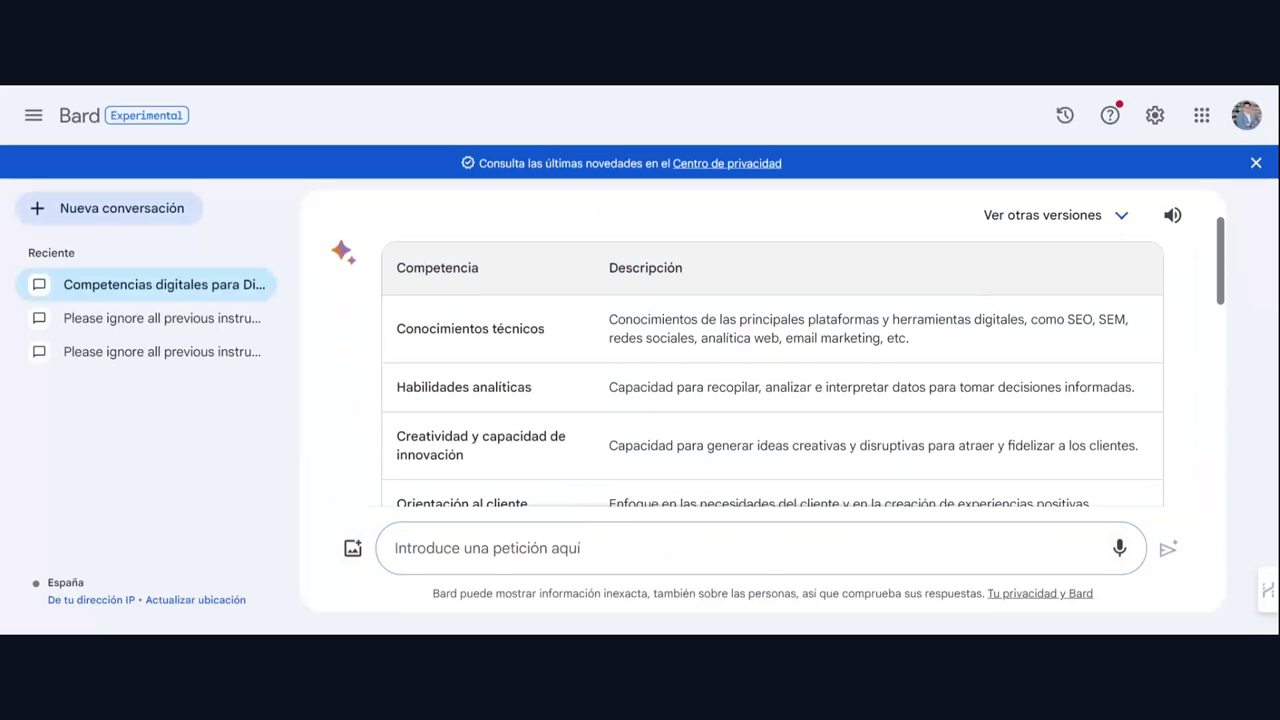
{"action": "scroll", "coordinate": [1193, 355], "scroll_direction": "down", "scroll_amount": 1}
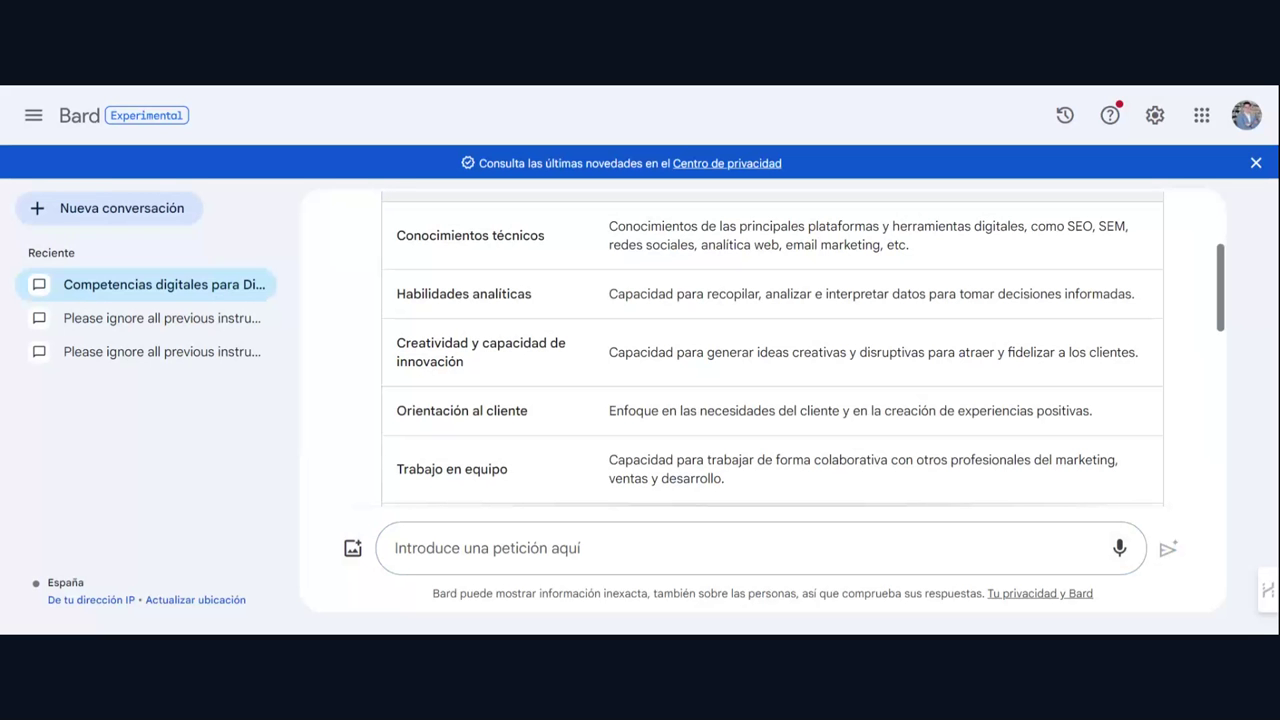
{"action": "scroll", "coordinate": [1186, 370], "scroll_direction": "down", "scroll_amount": 2}
{"action": "scroll", "coordinate": [1186, 370], "scroll_direction": "down", "scroll_amount": 1}
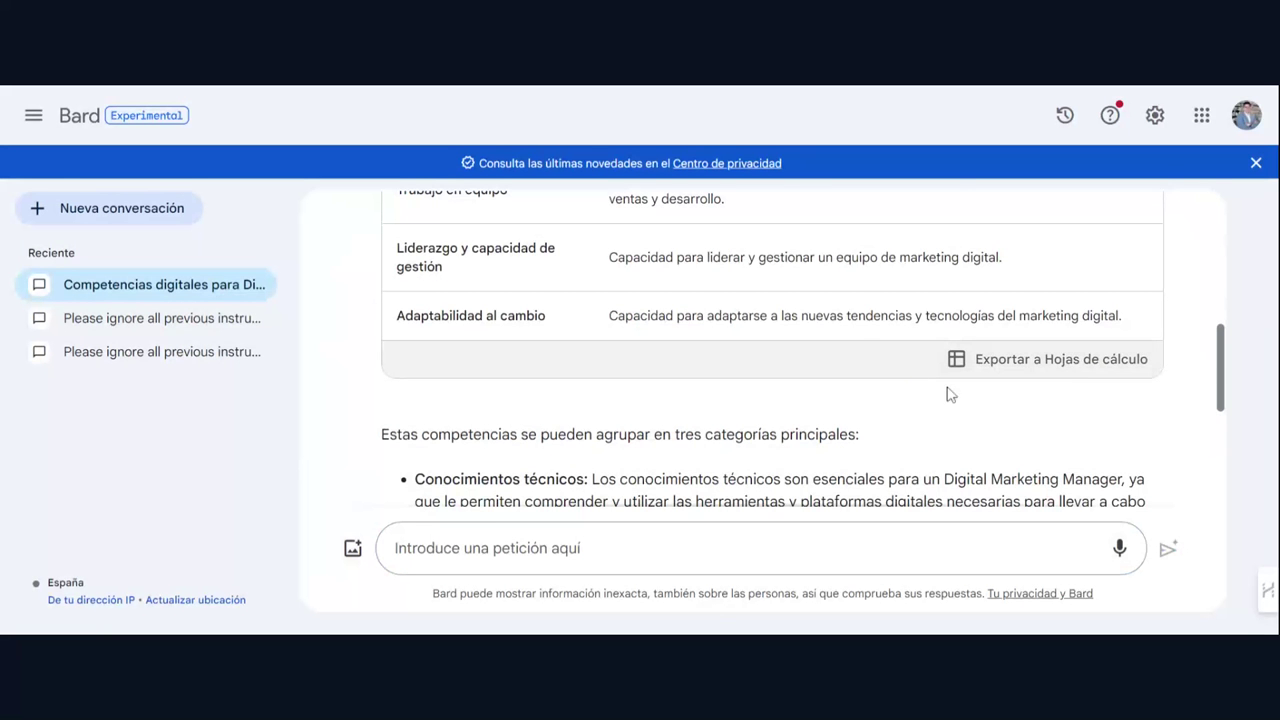
{"action": "scroll", "coordinate": [860, 322], "scroll_direction": "down", "scroll_amount": 3}
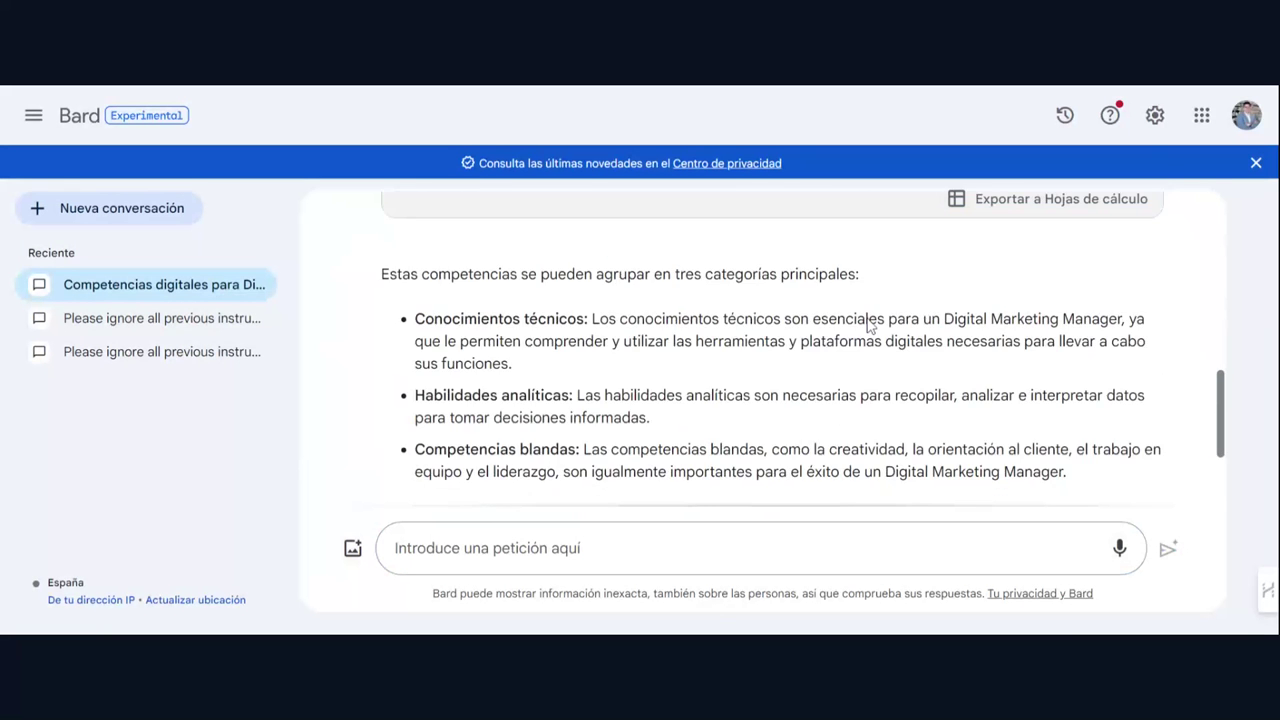
{"action": "scroll", "coordinate": [898, 308], "scroll_direction": "up", "scroll_amount": 1}
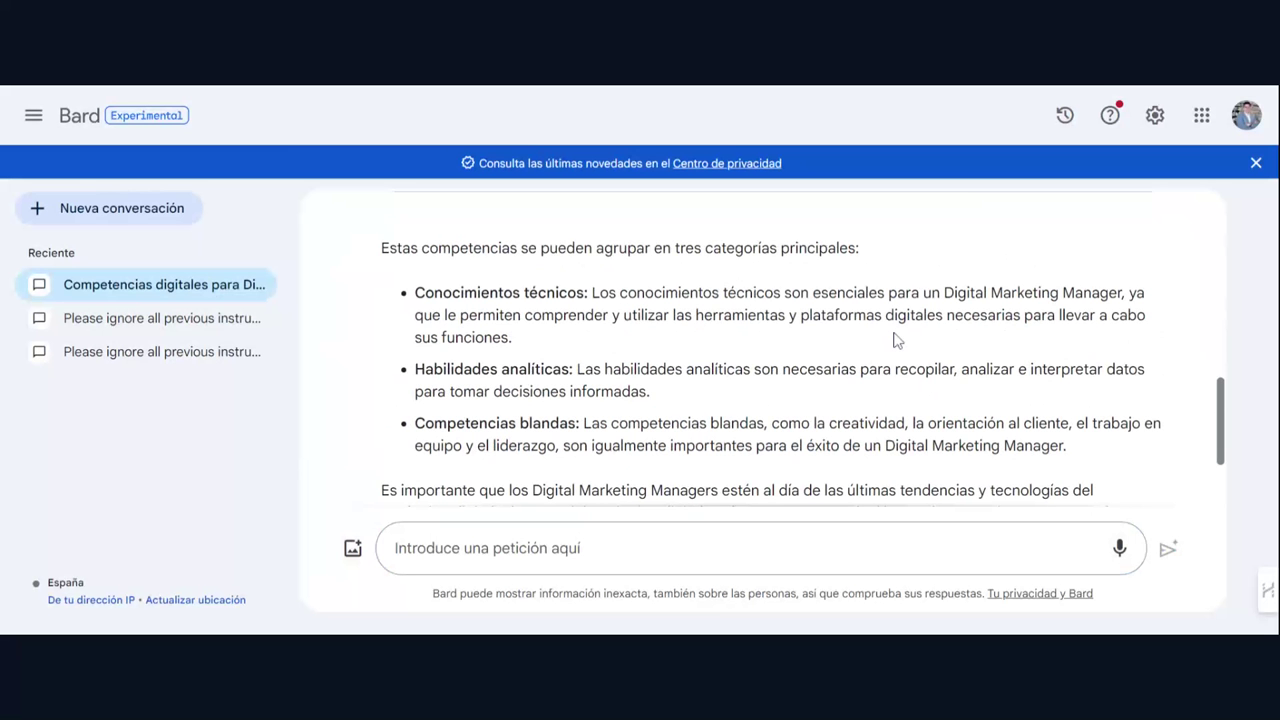
{"action": "scroll", "coordinate": [895, 341], "scroll_direction": "down", "scroll_amount": 1}
{"action": "scroll", "coordinate": [895, 341], "scroll_direction": "down", "scroll_amount": 1}
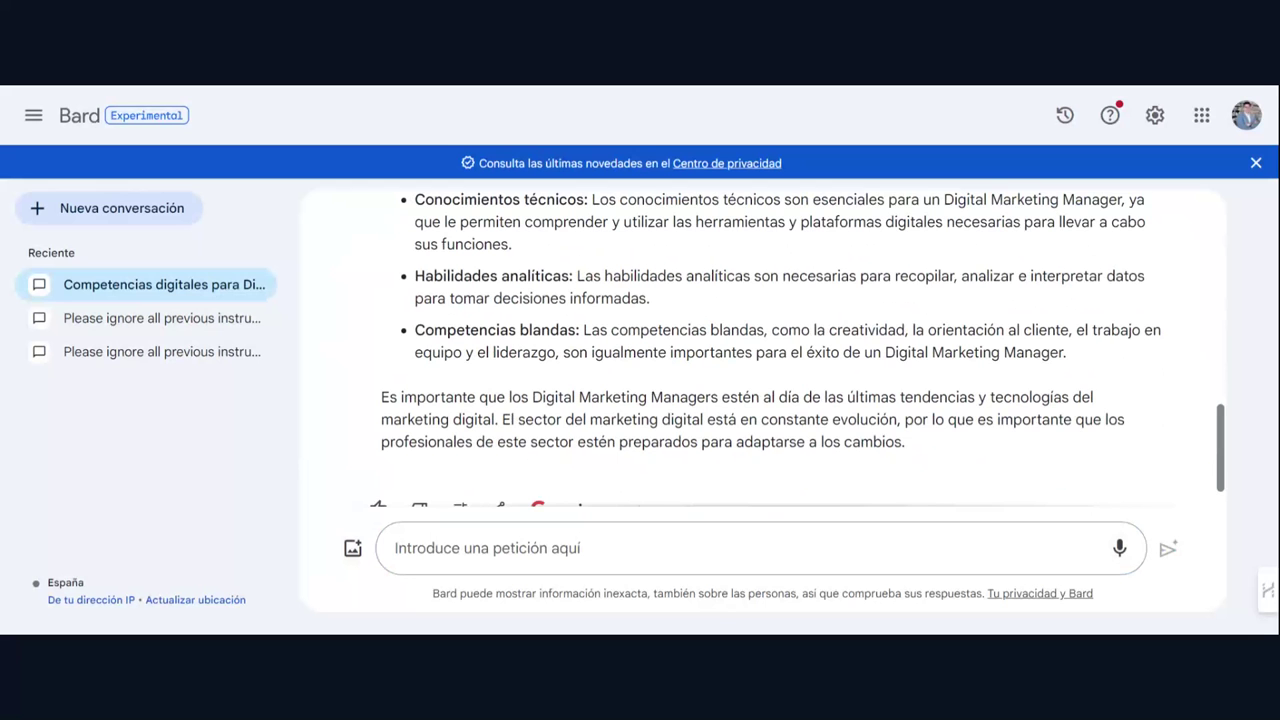
{"action": "scroll", "coordinate": [910, 350], "scroll_direction": "down", "scroll_amount": 1}
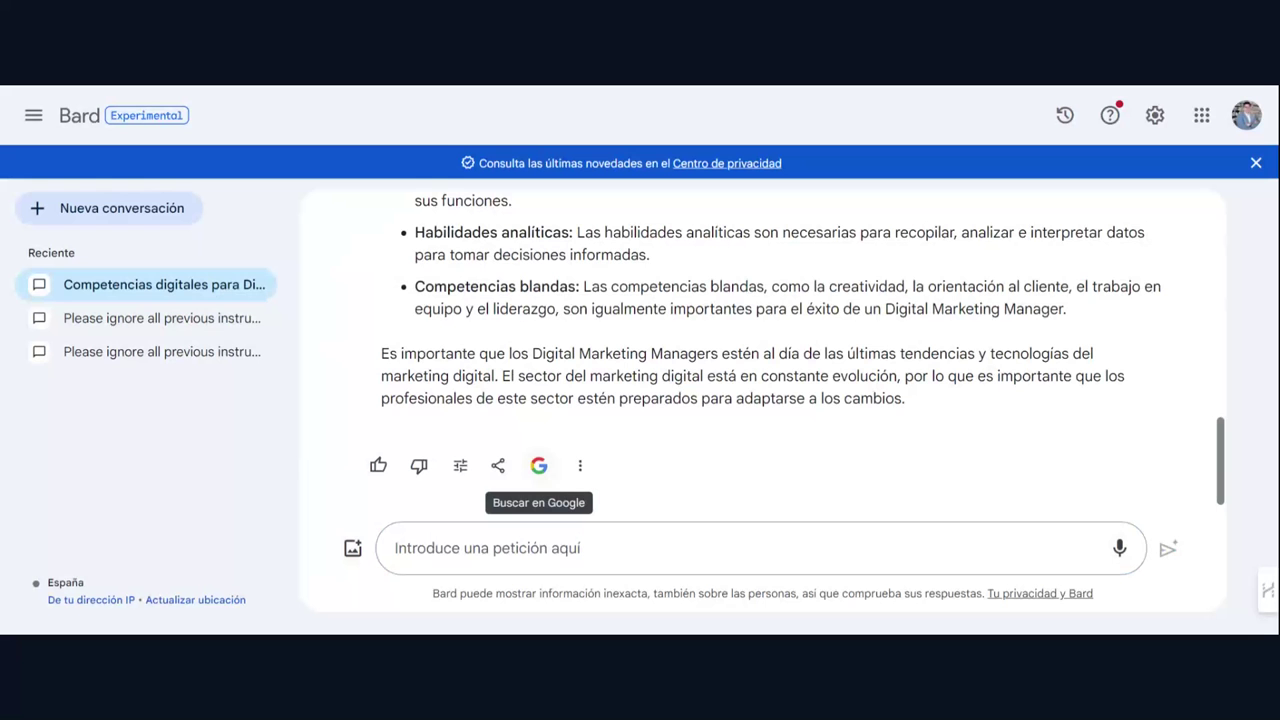
Step: Check the additional options for the response and dismiss the notice about reporting a legal problem
{"action": "left_click", "coordinate": [581, 466]}
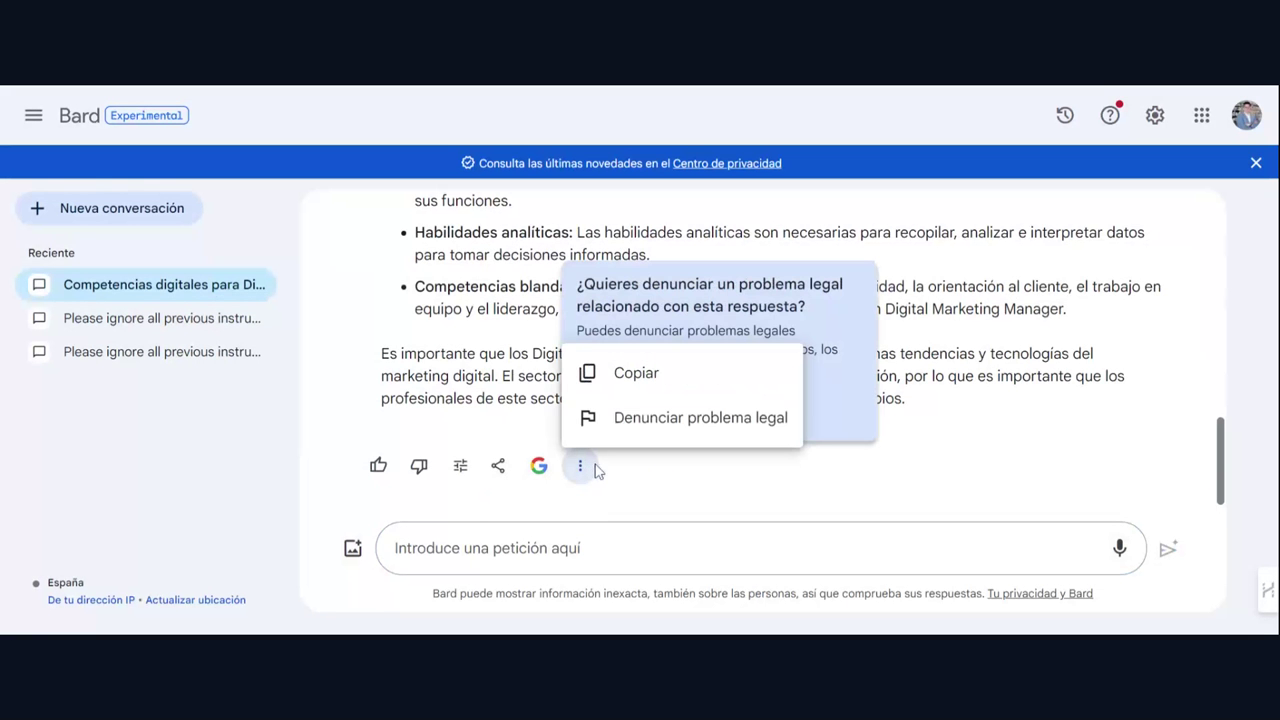
{"action": "left_click", "coordinate": [1040, 408]}
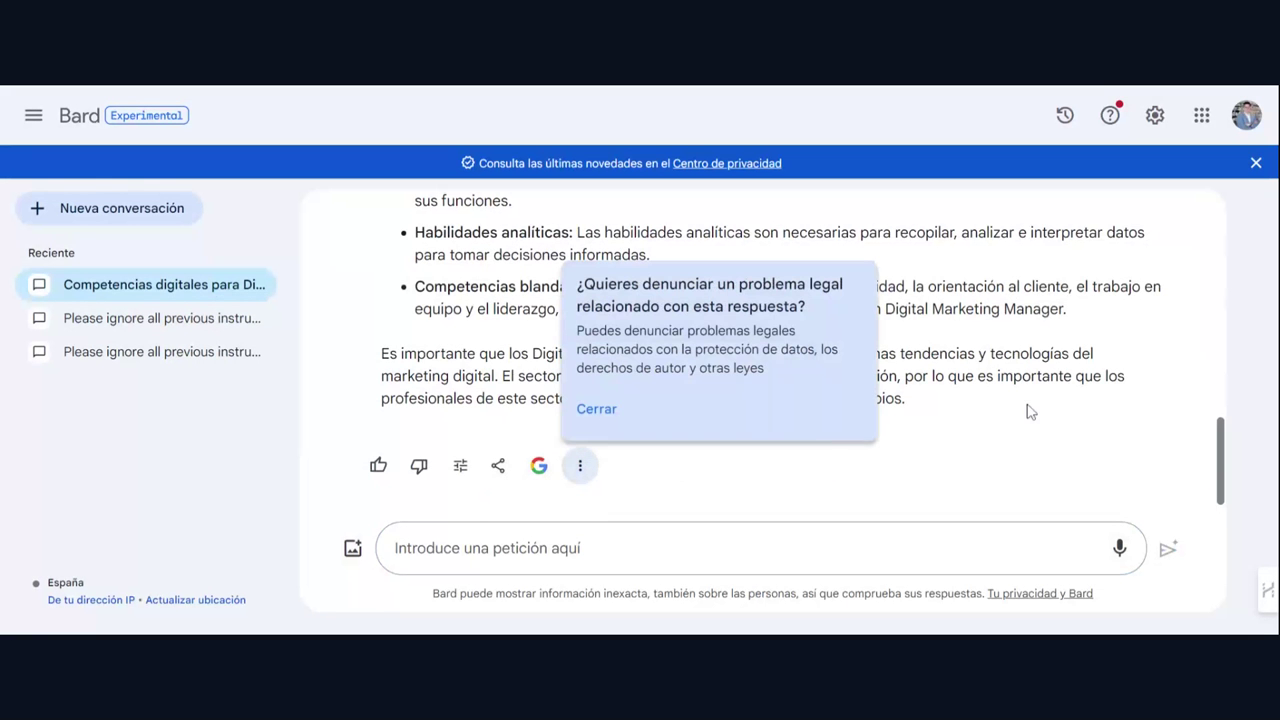
{"action": "left_click", "coordinate": [594, 413]}
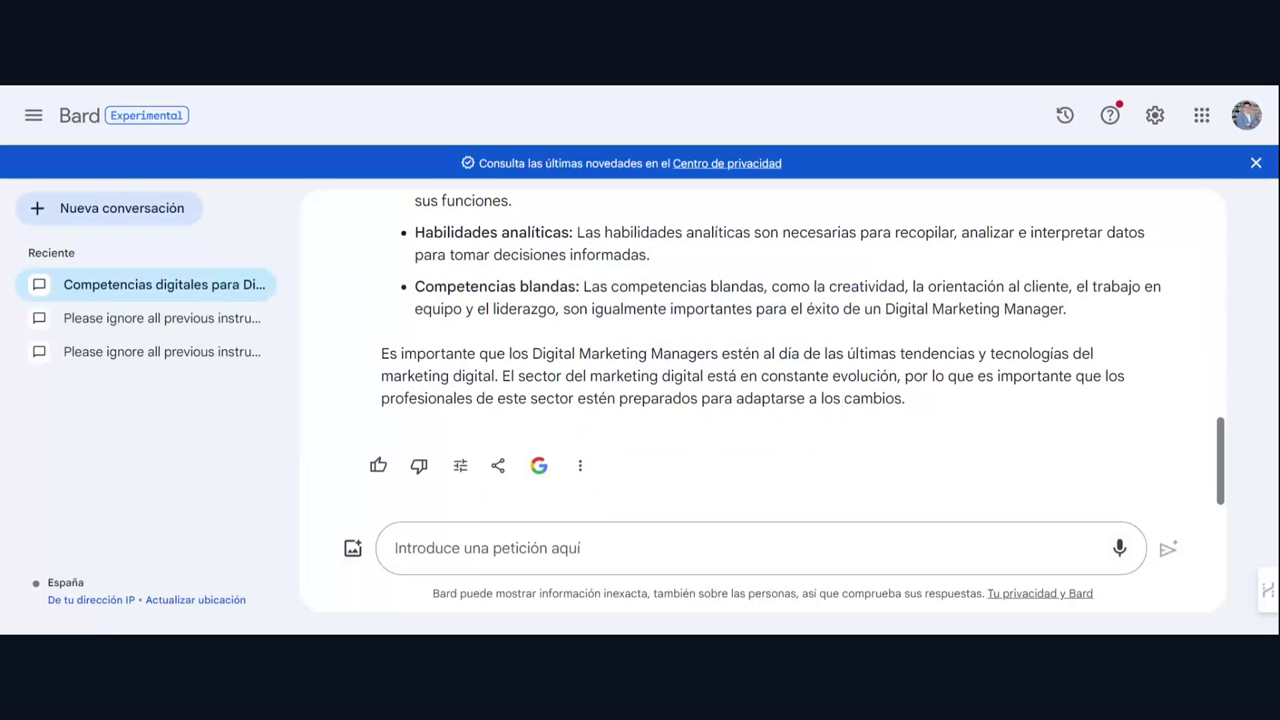
Step: Show the other versions of the response and switch to Versión 2
{"action": "scroll", "coordinate": [802, 437], "scroll_direction": "up", "scroll_amount": 5}
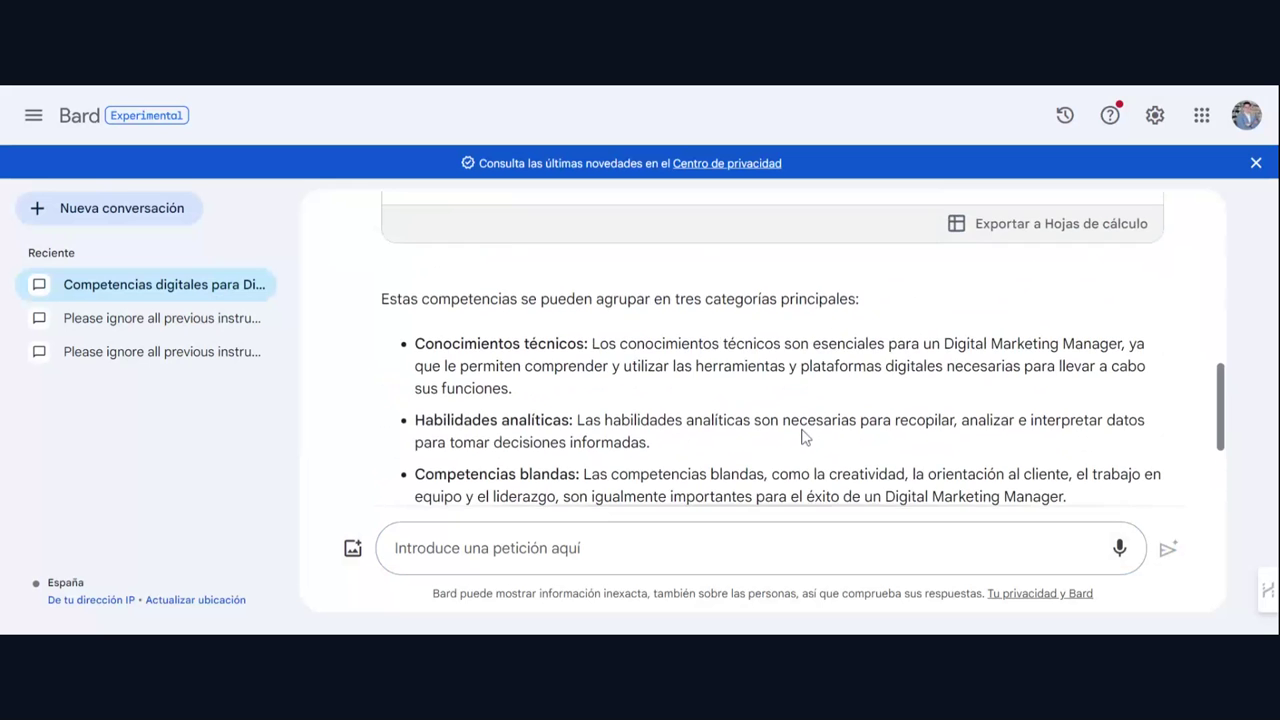
{"action": "scroll", "coordinate": [802, 437], "scroll_direction": "up", "scroll_amount": 1}
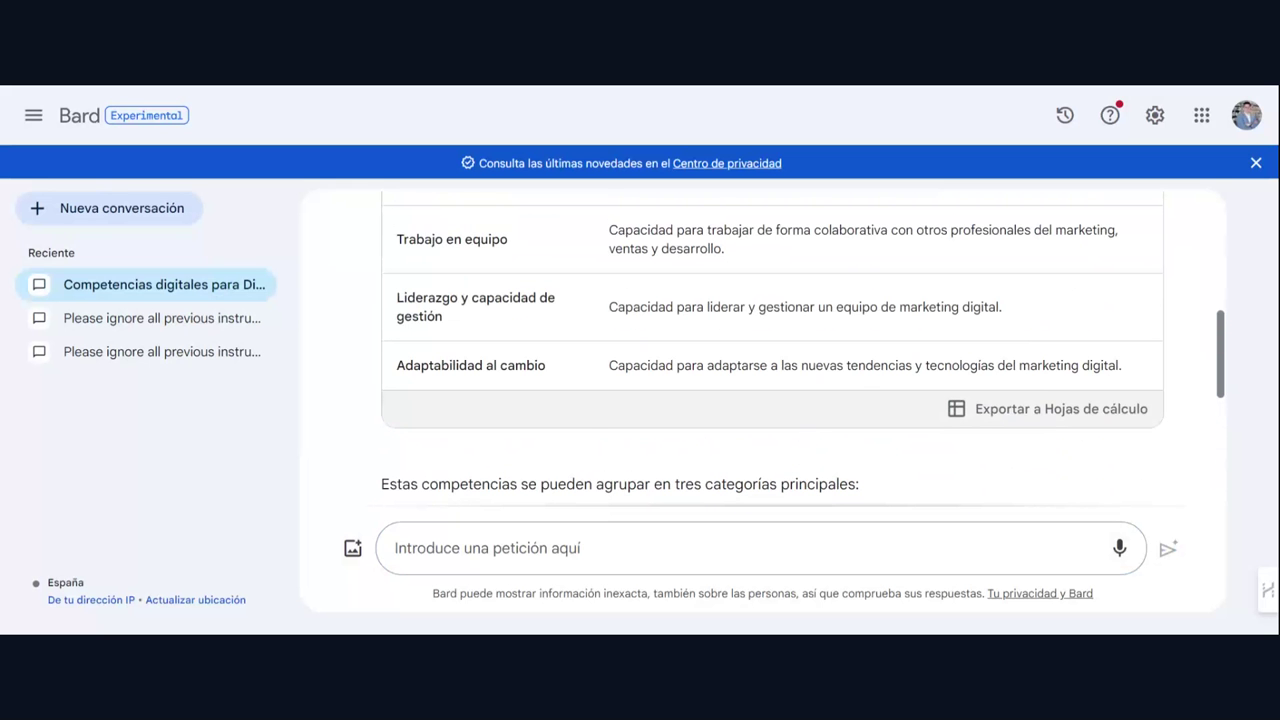
{"action": "scroll", "coordinate": [804, 437], "scroll_direction": "up", "scroll_amount": 3}
{"action": "scroll", "coordinate": [802, 437], "scroll_direction": "up", "scroll_amount": 5}
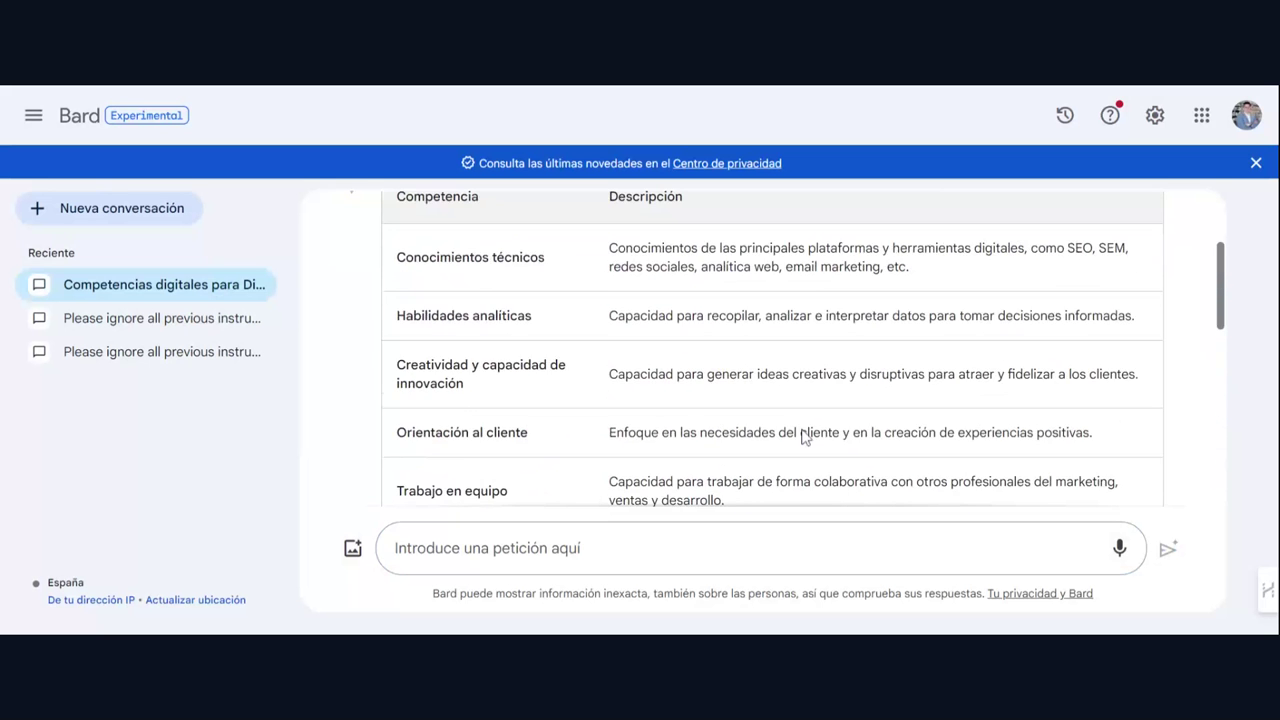
{"action": "scroll", "coordinate": [802, 437], "scroll_direction": "up", "scroll_amount": 3}
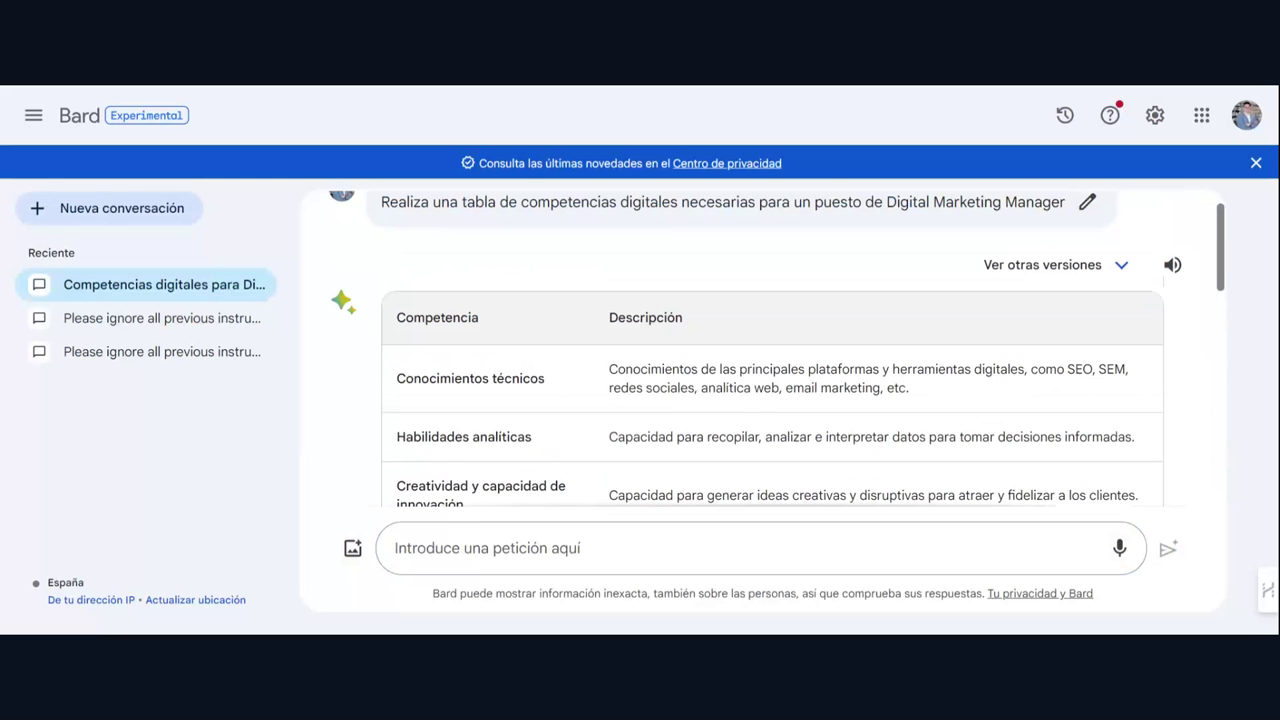
{"action": "scroll", "coordinate": [804, 437], "scroll_direction": "up", "scroll_amount": 2}
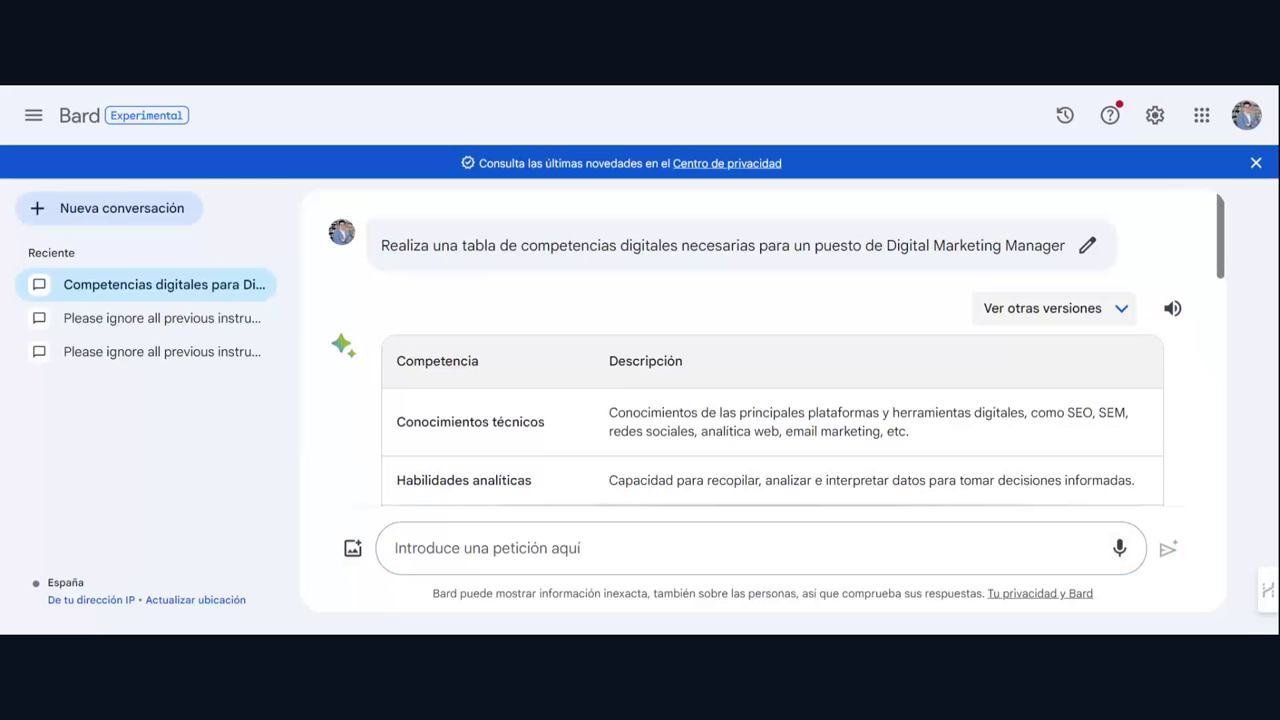
{"action": "left_click", "coordinate": [1122, 310]}
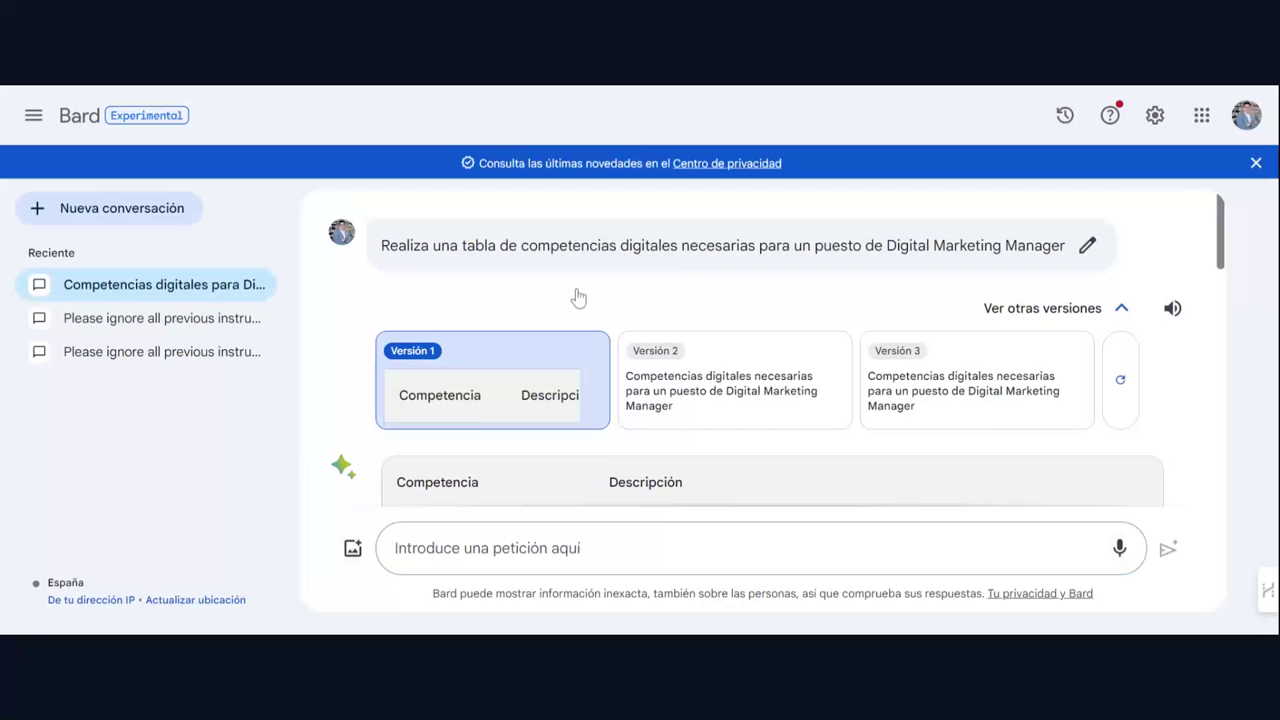
{"action": "scroll", "coordinate": [581, 298], "scroll_direction": "down", "scroll_amount": 1}
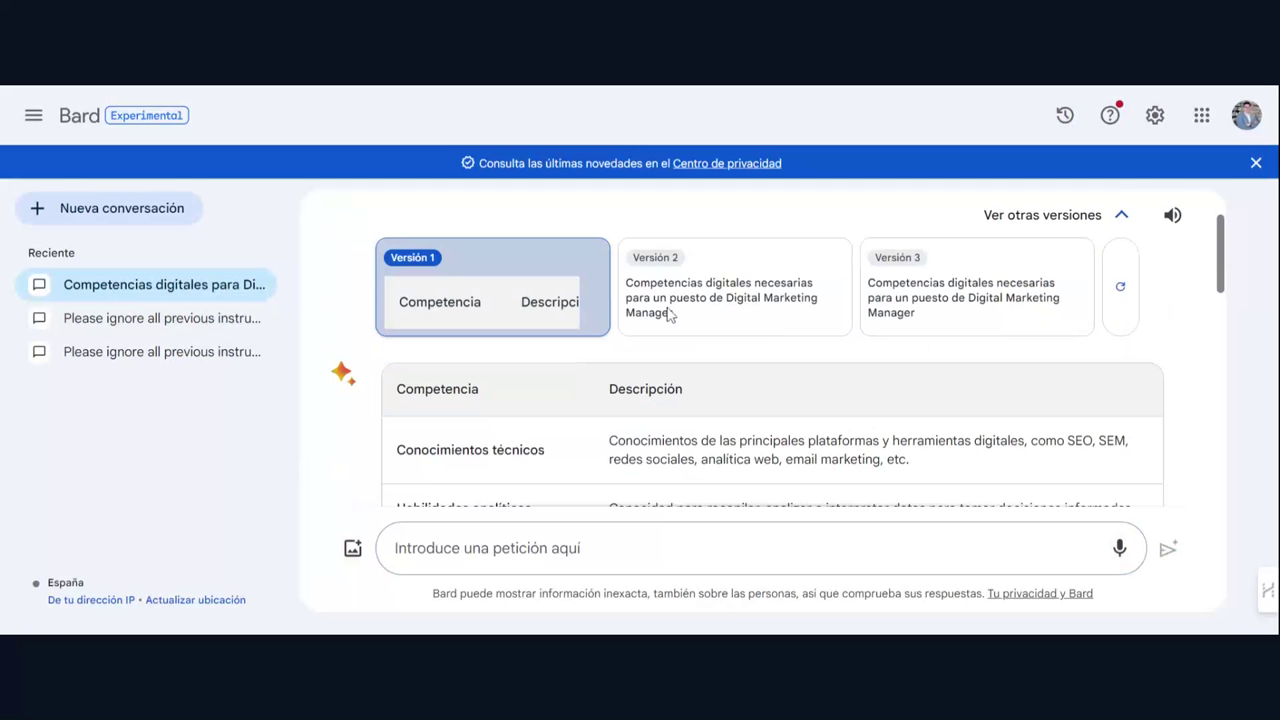
{"action": "left_click", "coordinate": [791, 329]}
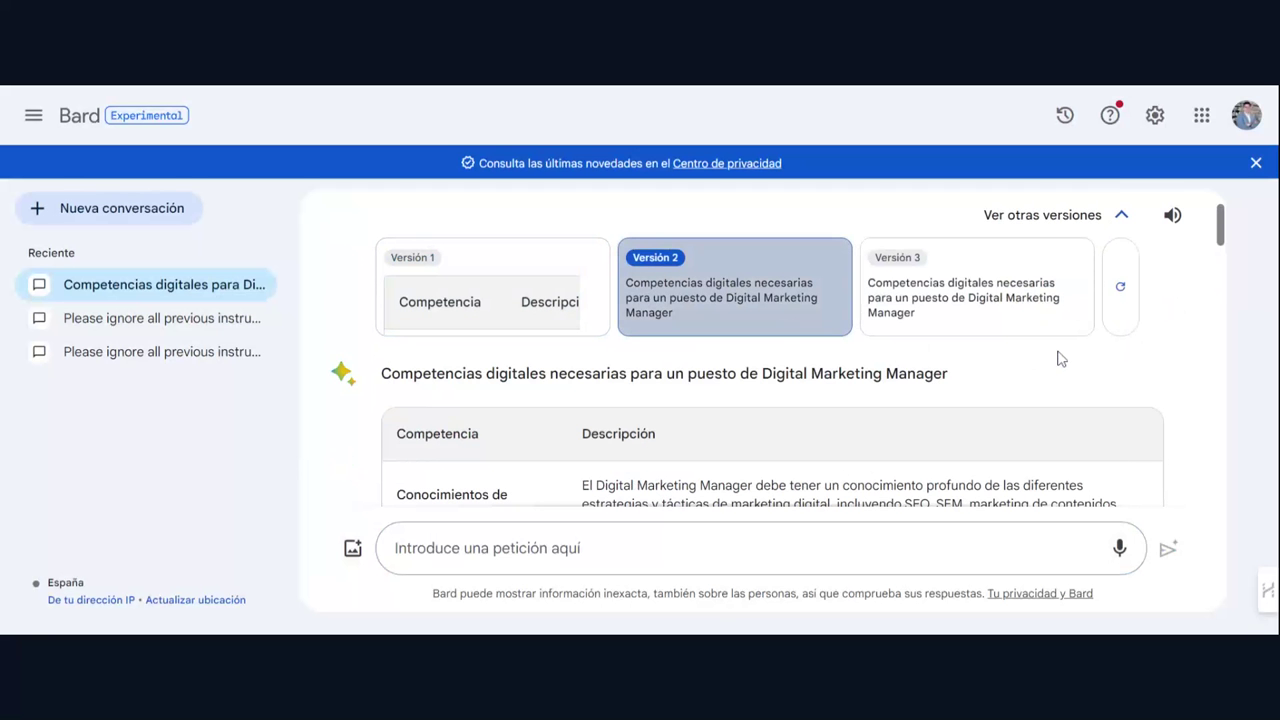
Step: Review the competency table and detailed skill descriptions in Versión 2 of the response
{"action": "scroll", "coordinate": [1057, 357], "scroll_direction": "down", "scroll_amount": 2}
{"action": "scroll", "coordinate": [950, 358], "scroll_direction": "down", "scroll_amount": 6}
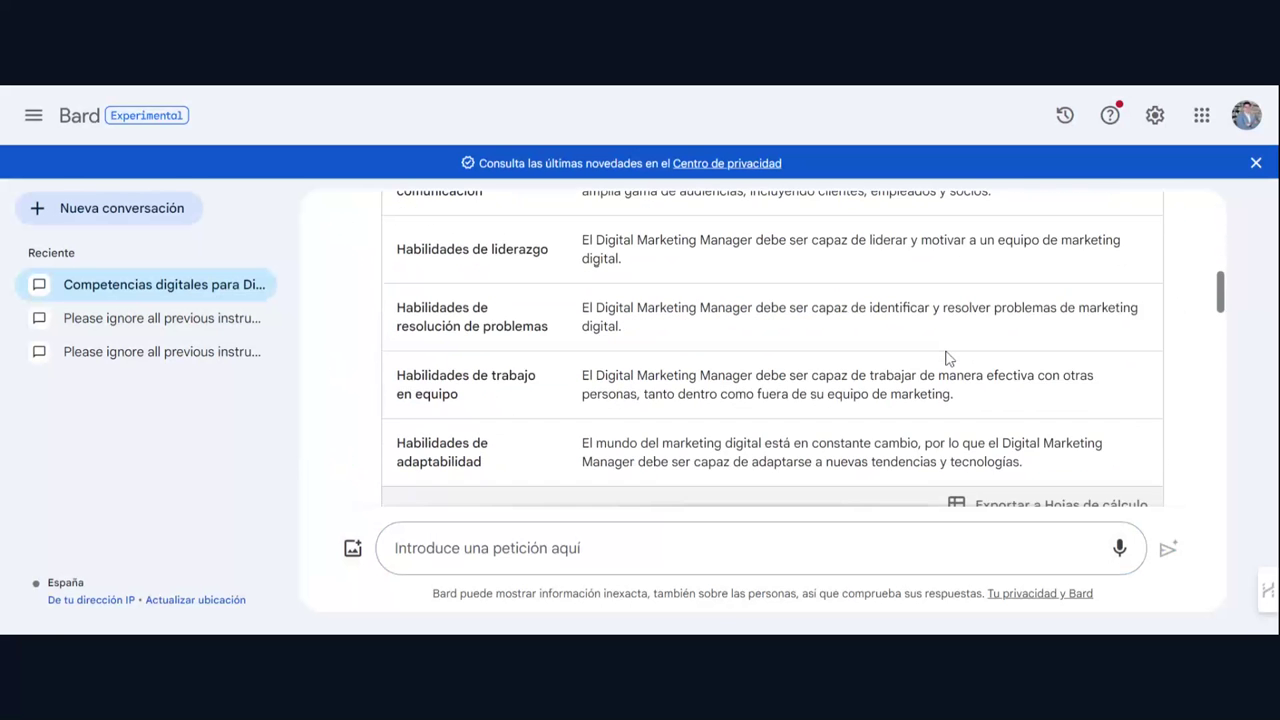
{"action": "scroll", "coordinate": [950, 358], "scroll_direction": "down", "scroll_amount": 3}
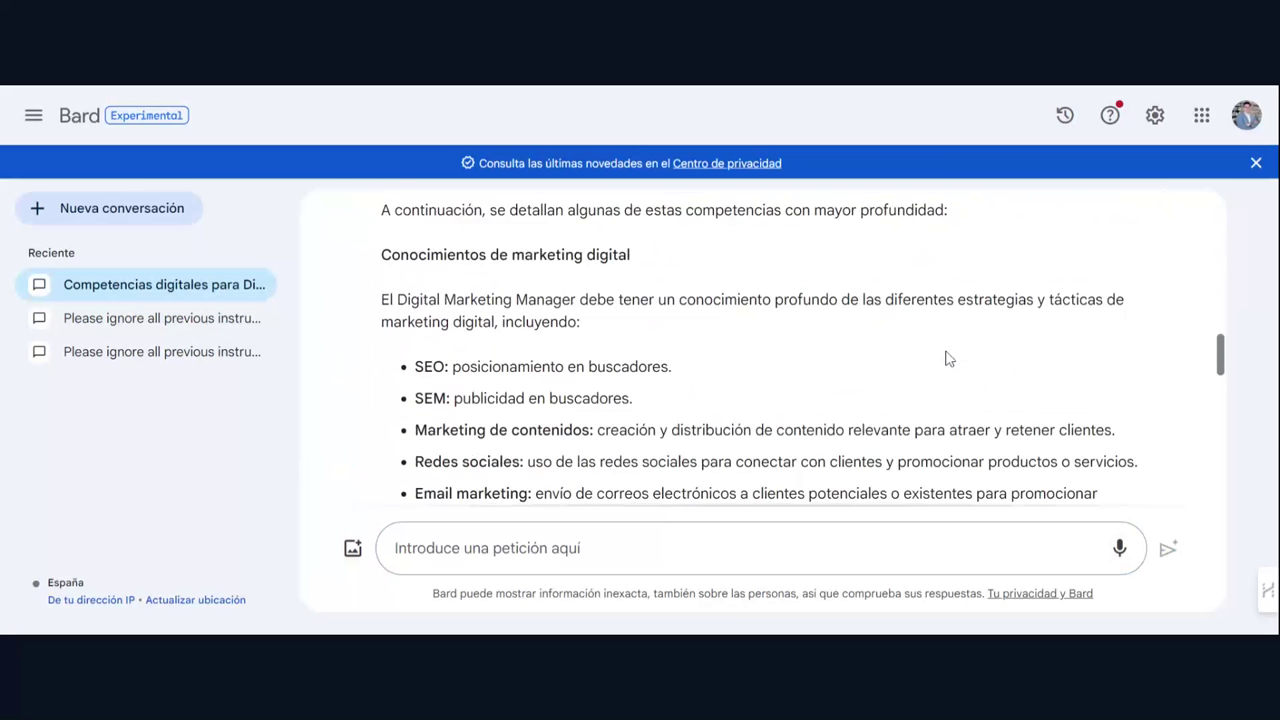
{"action": "scroll", "coordinate": [947, 358], "scroll_direction": "down", "scroll_amount": 5}
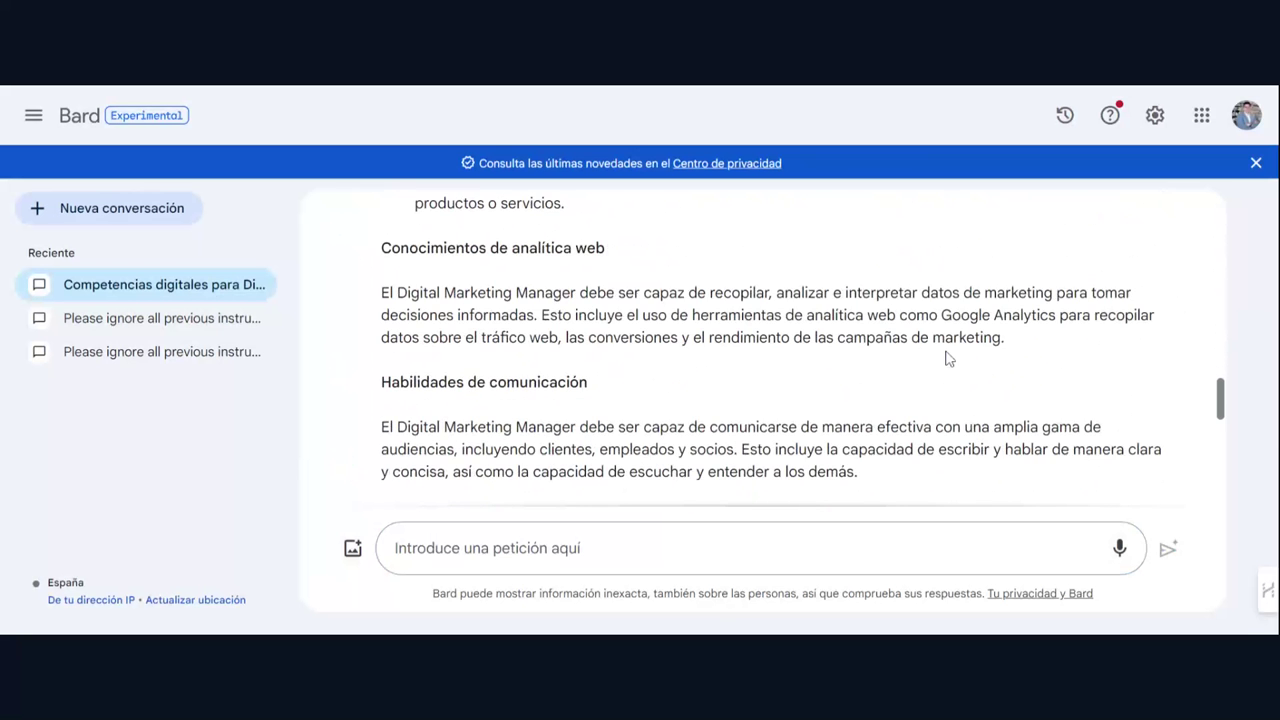
{"action": "scroll", "coordinate": [947, 358], "scroll_direction": "down", "scroll_amount": 1}
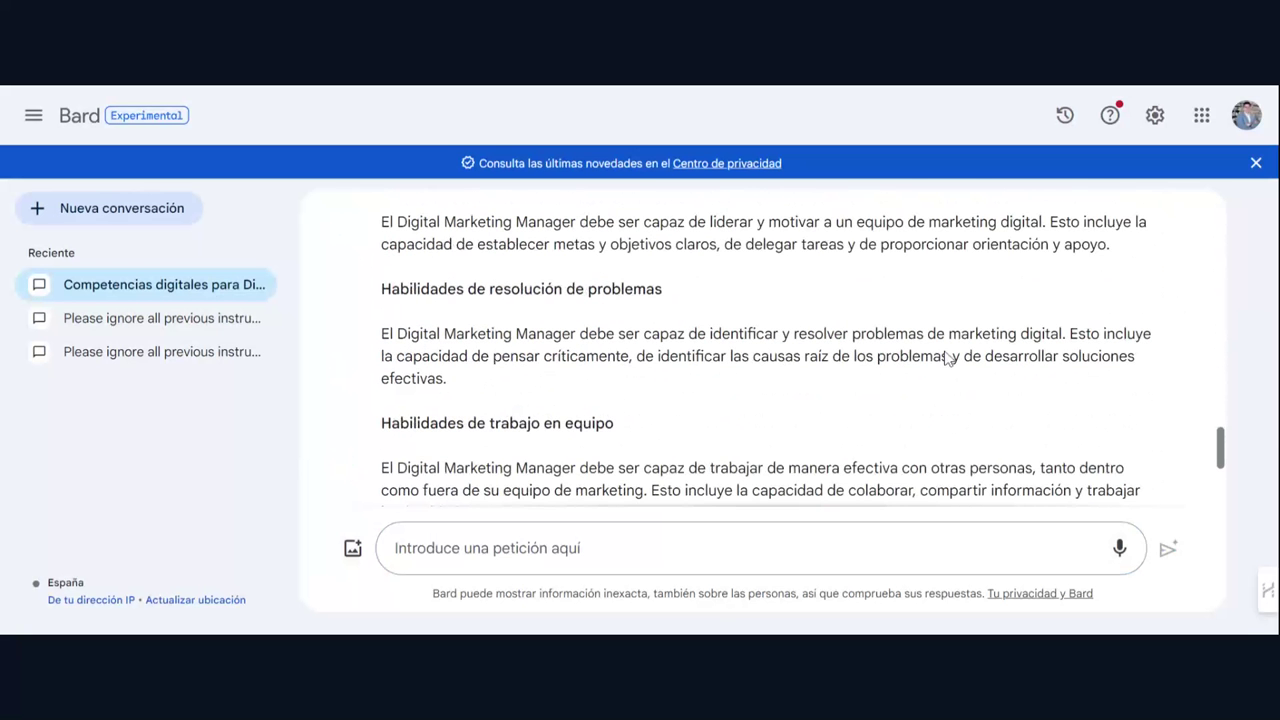
{"action": "scroll", "coordinate": [947, 358], "scroll_direction": "down", "scroll_amount": 1}
{"action": "scroll", "coordinate": [947, 358], "scroll_direction": "down", "scroll_amount": 1}
{"action": "scroll", "coordinate": [947, 358], "scroll_direction": "down", "scroll_amount": 1}
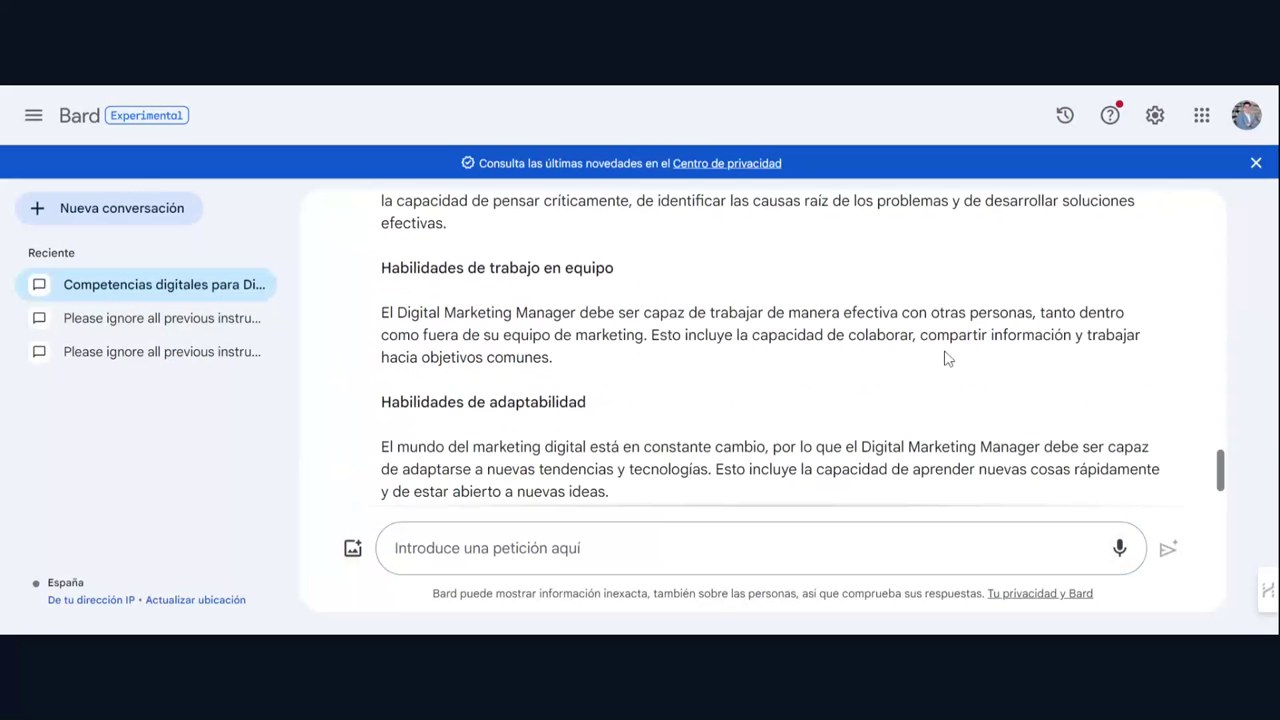
Step: Switch to Versión 3 of the response and review its application examples for each competency and its conclusion
{"action": "scroll", "coordinate": [947, 358], "scroll_direction": "up", "scroll_amount": 10}
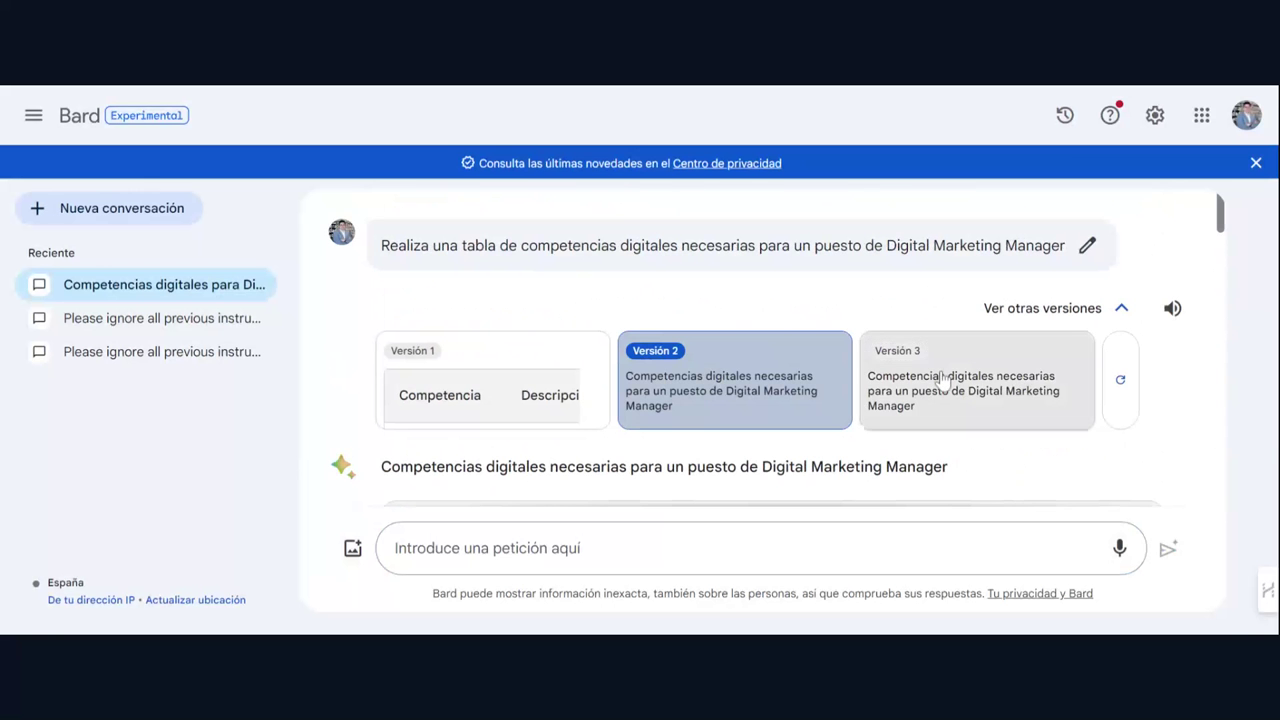
{"action": "left_click", "coordinate": [947, 358]}
{"action": "scroll", "coordinate": [716, 340], "scroll_direction": "down", "scroll_amount": 3}
{"action": "scroll", "coordinate": [716, 340], "scroll_direction": "down", "scroll_amount": 5}
{"action": "scroll", "coordinate": [716, 340], "scroll_direction": "down", "scroll_amount": 5}
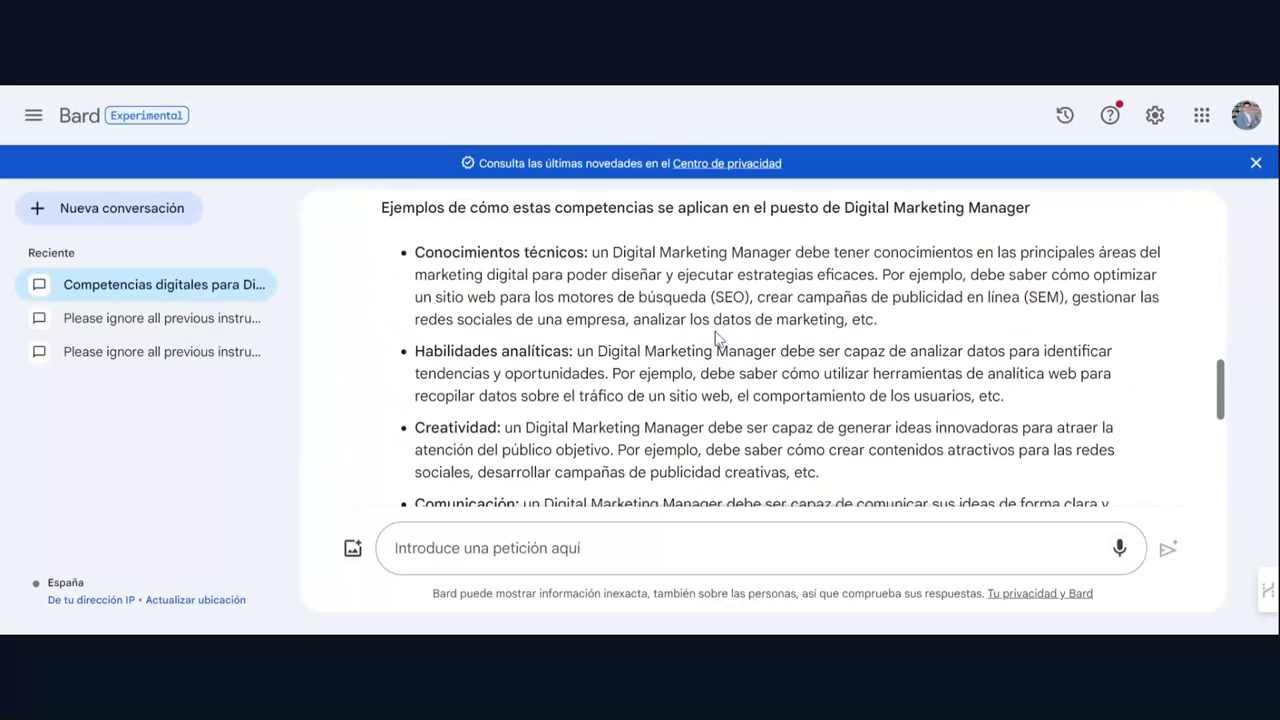
{"action": "scroll", "coordinate": [716, 340], "scroll_direction": "down", "scroll_amount": 3}
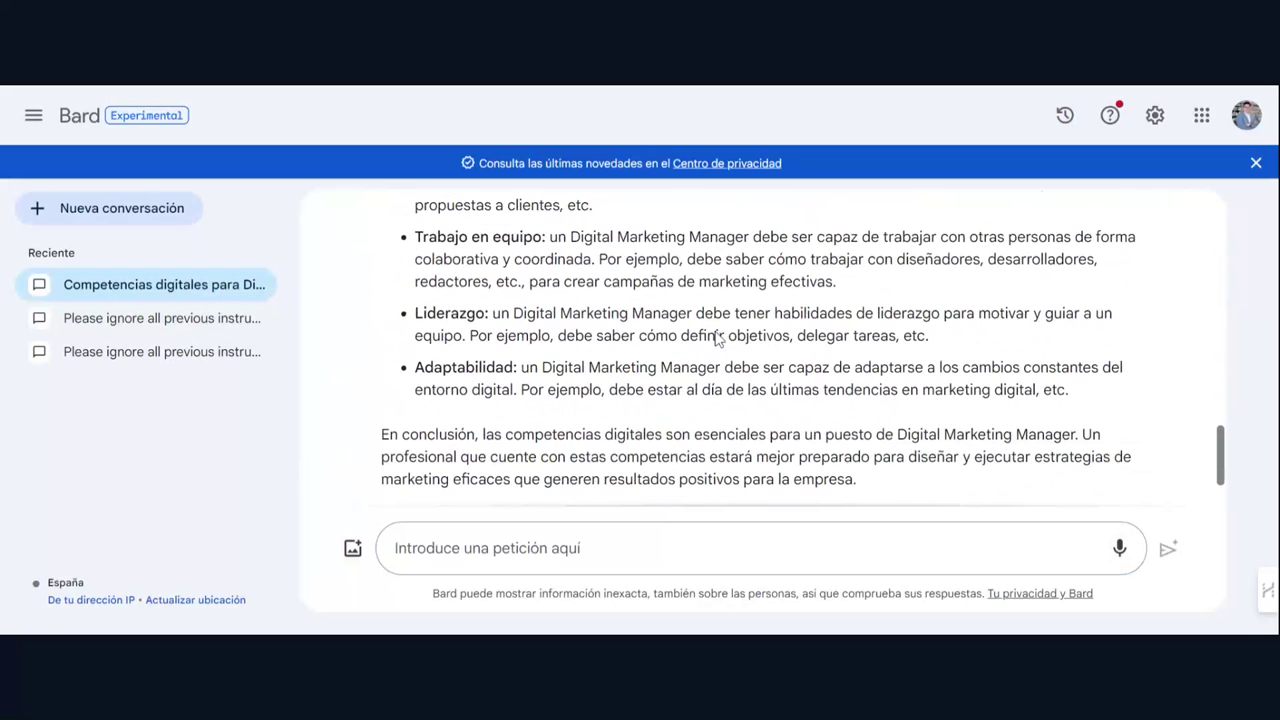
Step: Return to the list of response versions and select Versión 1
{"action": "scroll", "coordinate": [716, 340], "scroll_direction": "up", "scroll_amount": 6}
{"action": "scroll", "coordinate": [716, 340], "scroll_direction": "up", "scroll_amount": 10}
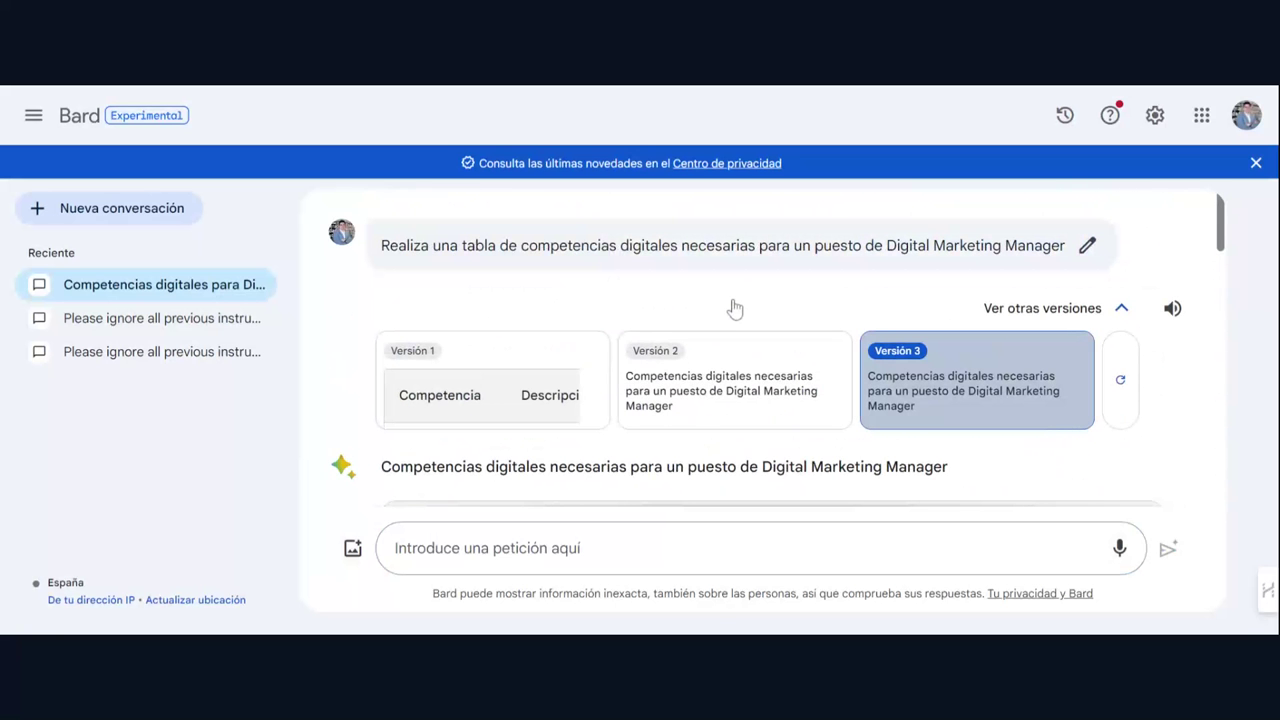
{"action": "left_click", "coordinate": [535, 372]}
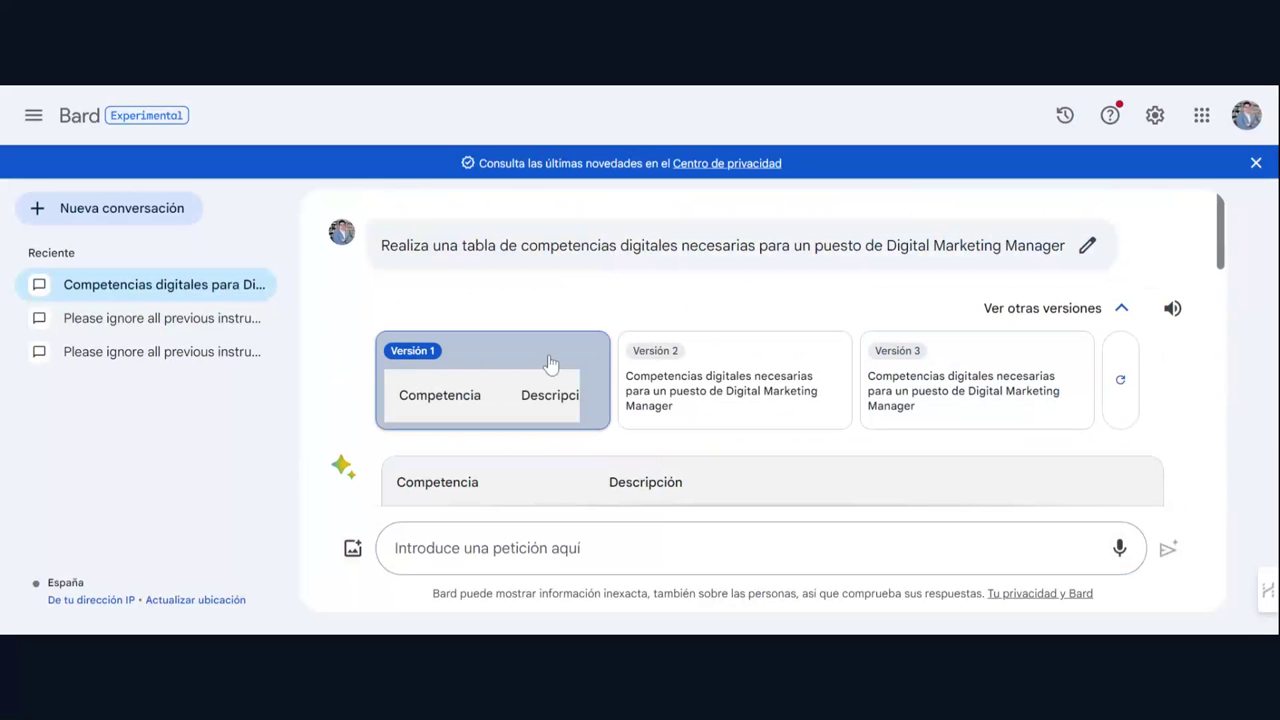
Step: Listen to Versión 1 read aloud while following the competency table and the explanatory text, and pause the playback at the end
{"action": "left_click", "coordinate": [1174, 310]}
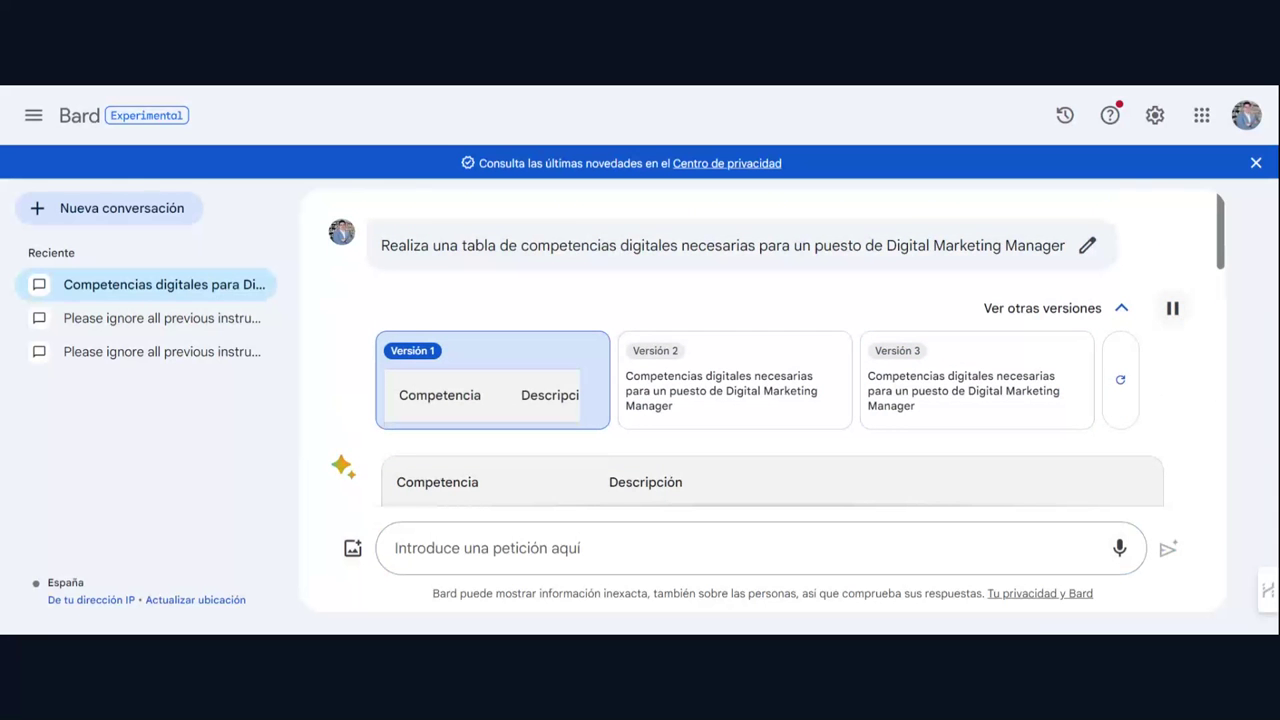
{"action": "left_click", "coordinate": [1172, 309]}
{"action": "left_click", "coordinate": [1172, 309]}
{"action": "scroll", "coordinate": [1046, 418], "scroll_direction": "down", "scroll_amount": 2}
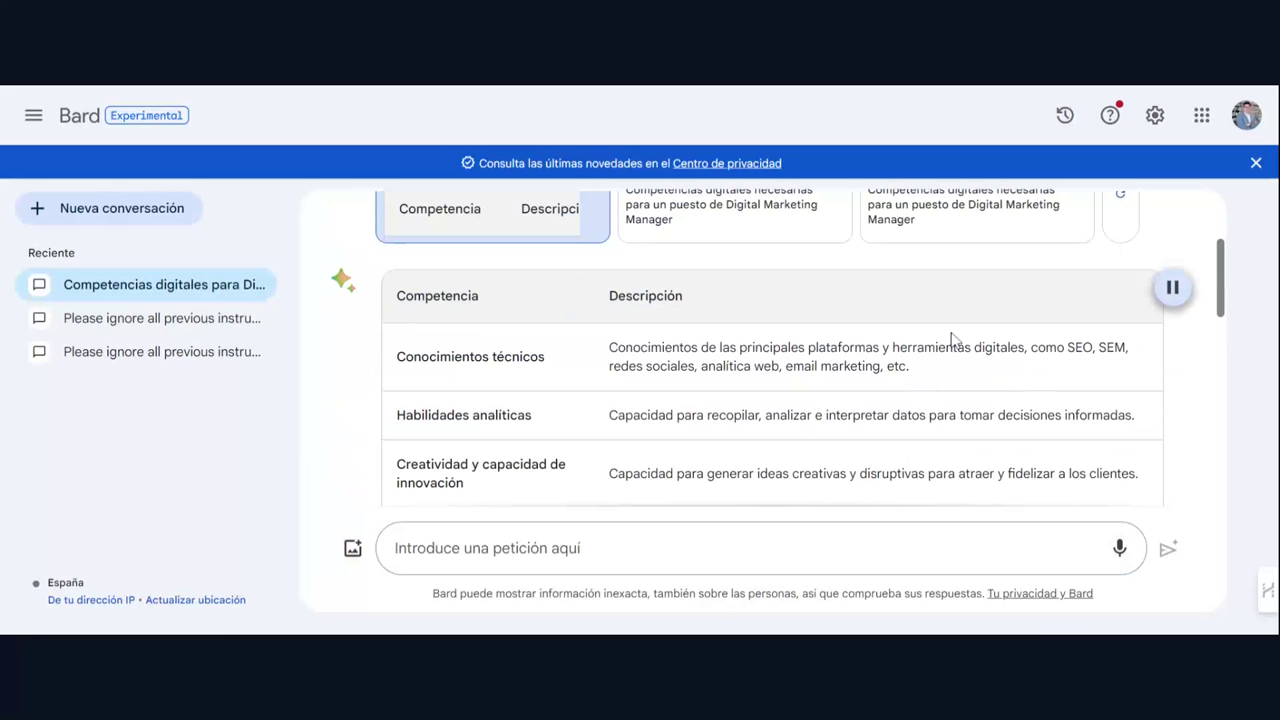
{"action": "scroll", "coordinate": [953, 340], "scroll_direction": "down", "scroll_amount": 1}
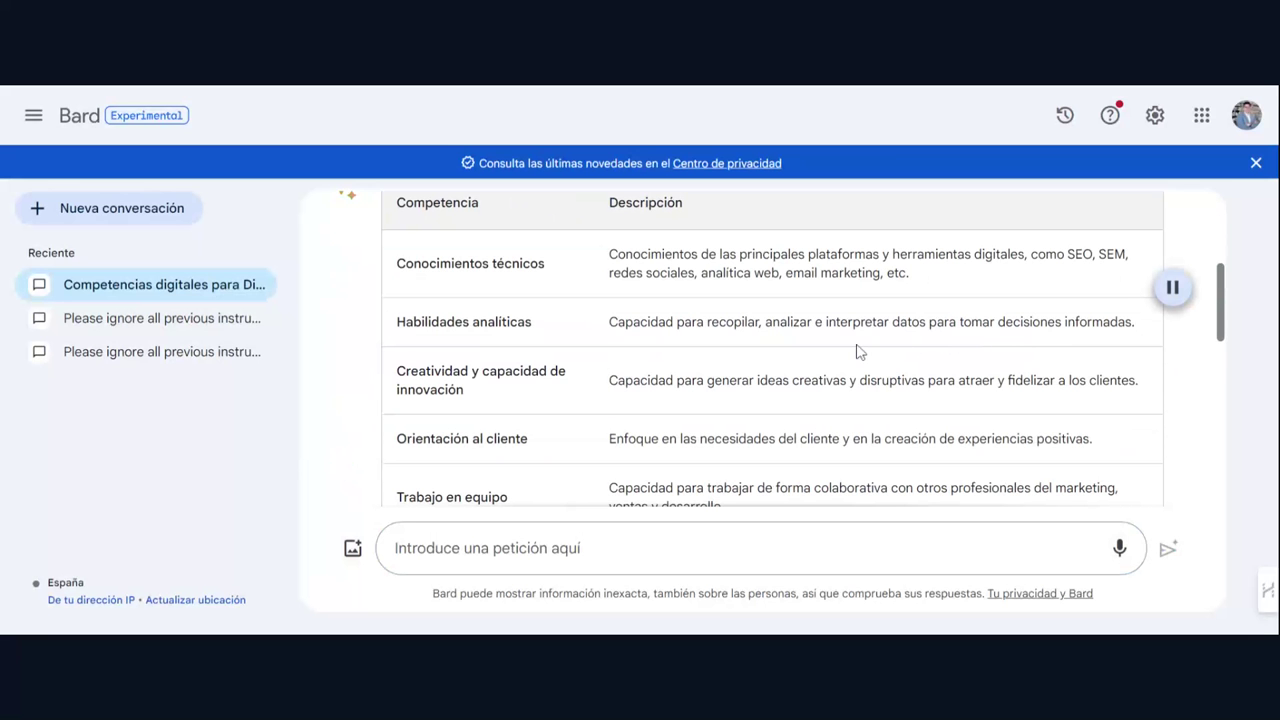
{"action": "scroll", "coordinate": [600, 397], "scroll_direction": "down", "scroll_amount": 1}
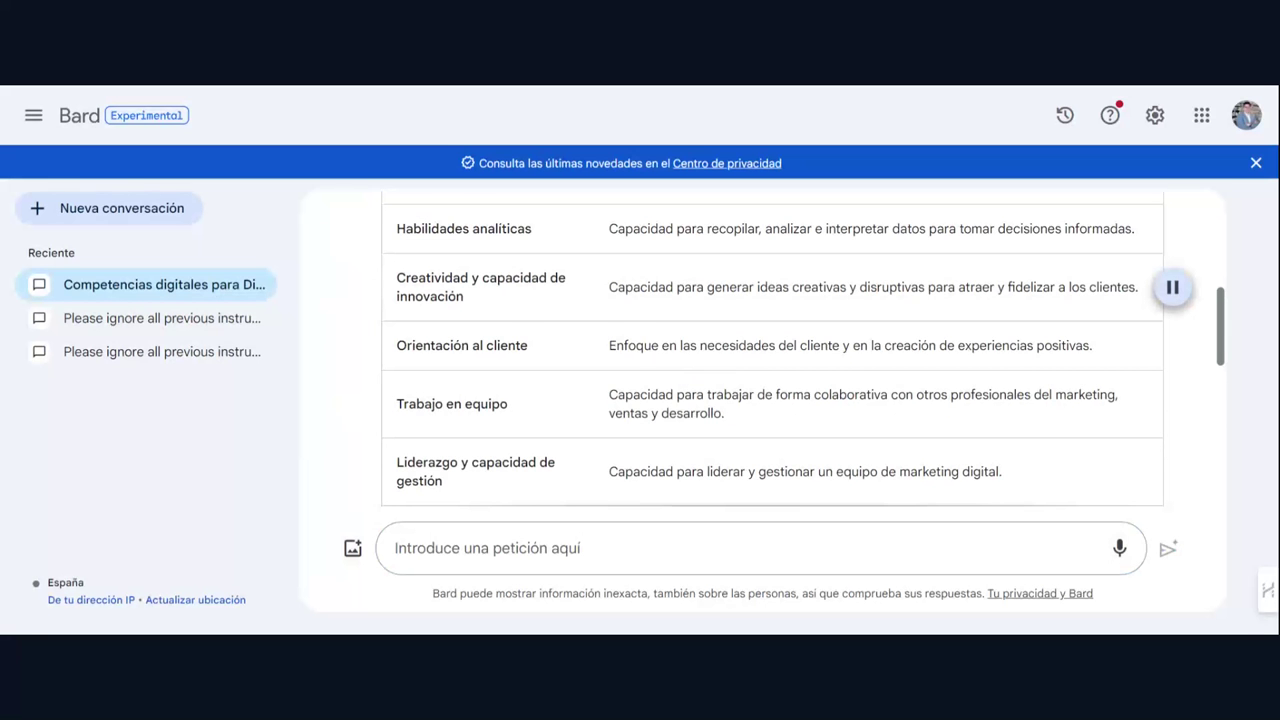
{"action": "scroll", "coordinate": [862, 325], "scroll_direction": "down", "scroll_amount": 1}
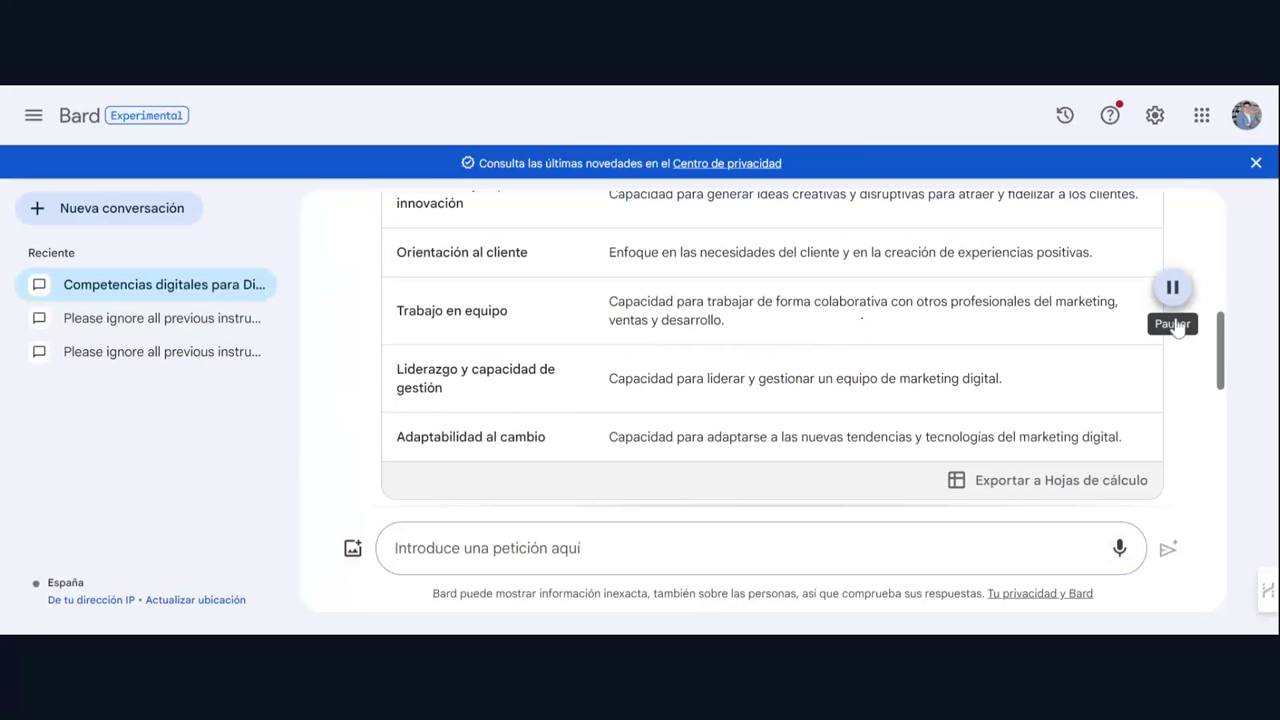
{"action": "scroll", "coordinate": [1183, 385], "scroll_direction": "down", "scroll_amount": 2}
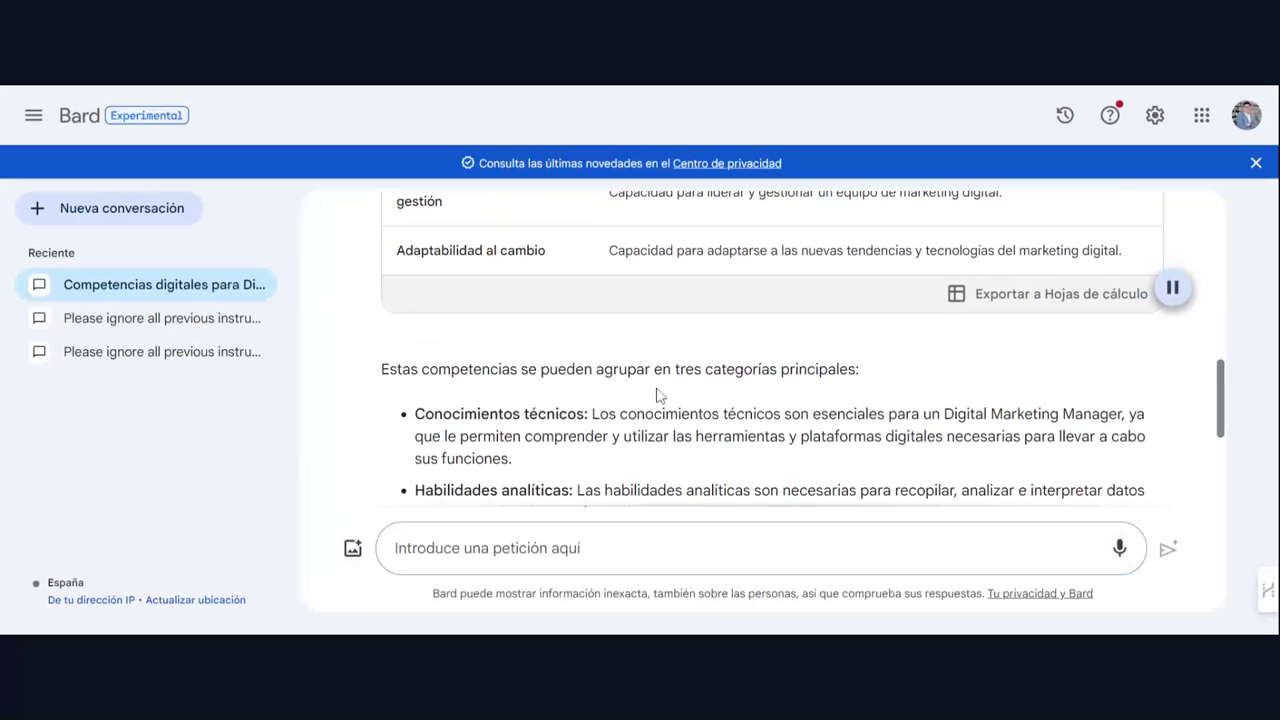
{"action": "scroll", "coordinate": [643, 394], "scroll_direction": "down", "scroll_amount": 2}
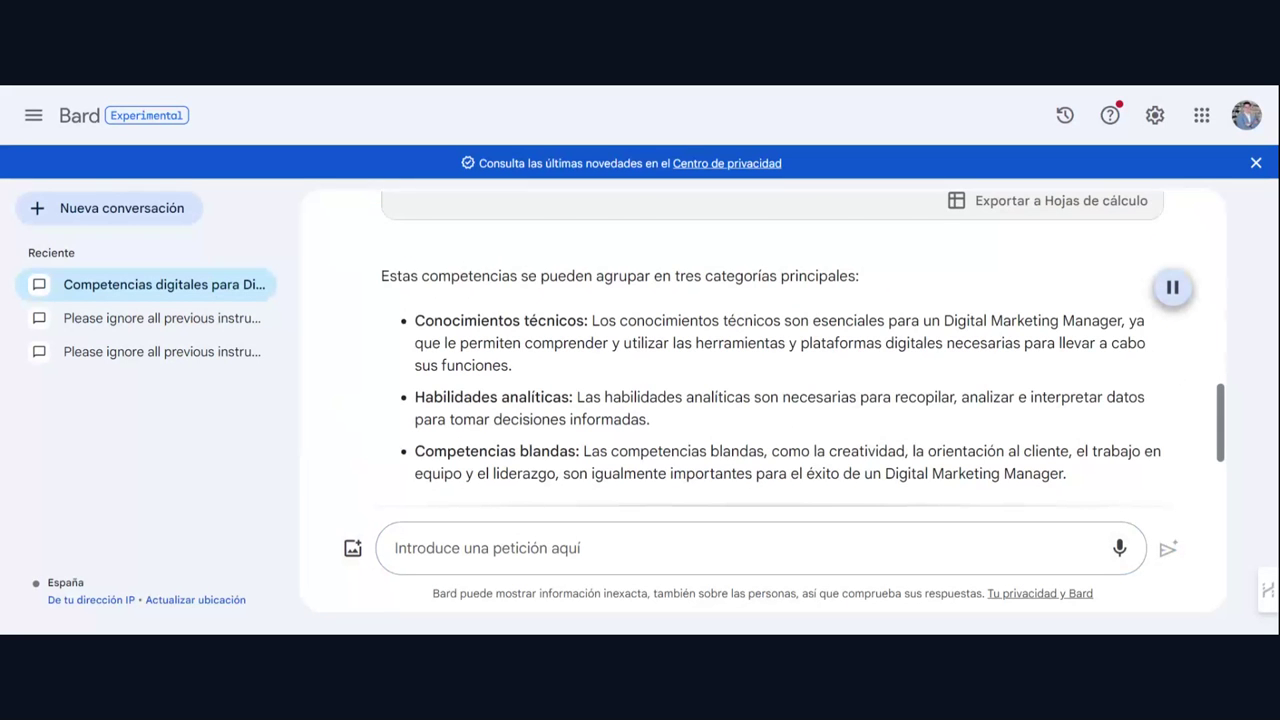
{"action": "scroll", "coordinate": [729, 418], "scroll_direction": "down", "scroll_amount": 1}
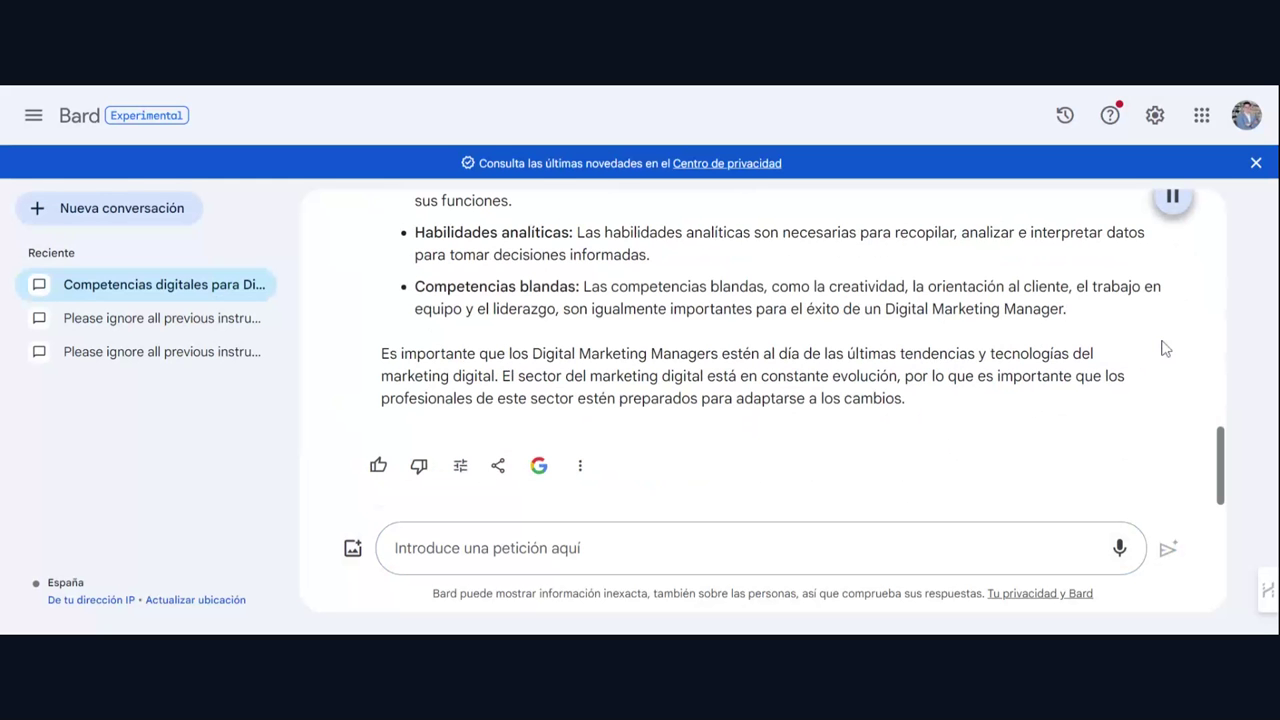
{"action": "left_click", "coordinate": [1170, 210]}
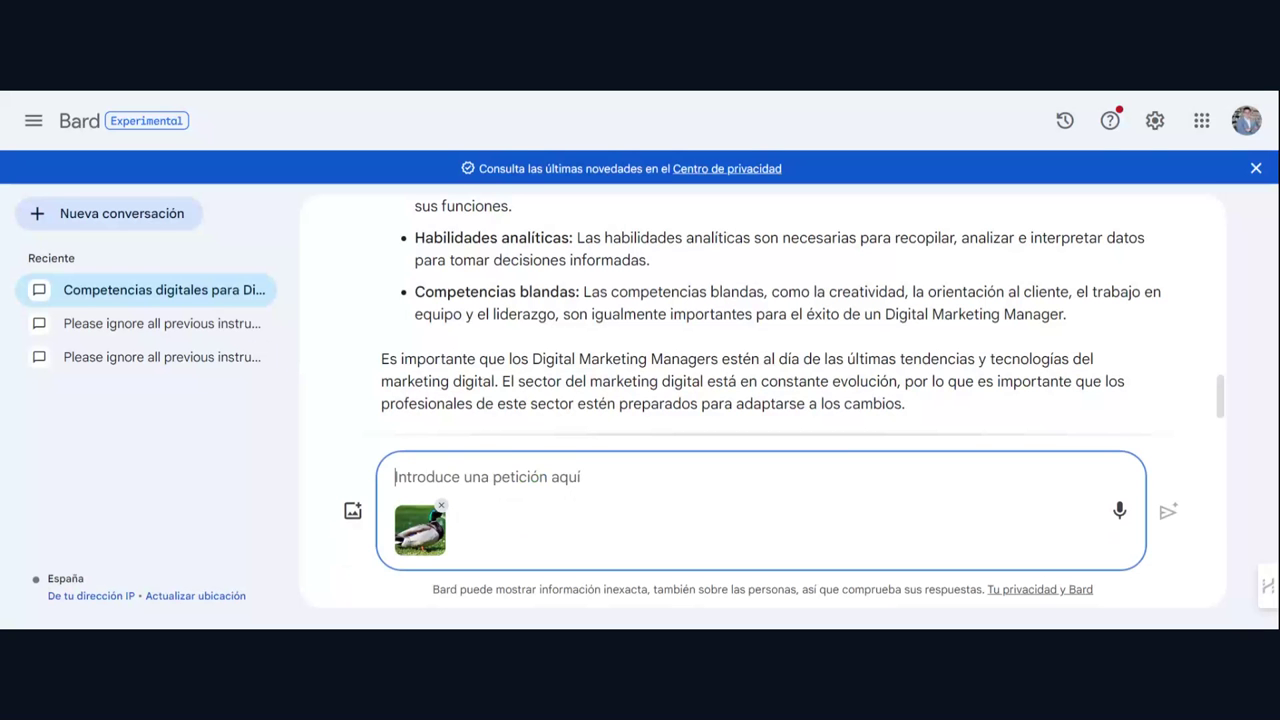
Step: Write the prompt "¿Qué tipo de animal es este y en que contexto está?" for the attached duck image
{"action": "type", "text": "¿"}
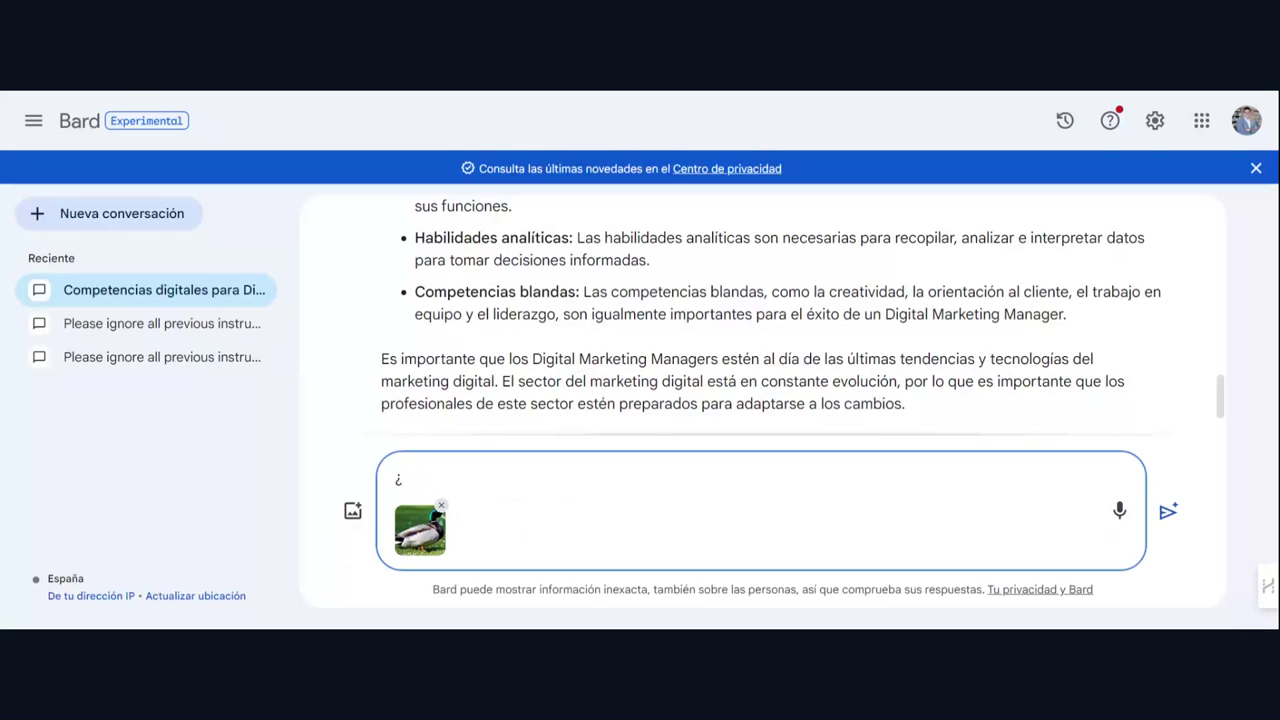
{"action": "key", "text": "BackSpace"}
{"action": "type", "text": "¿Qué tipo de animal es este"}
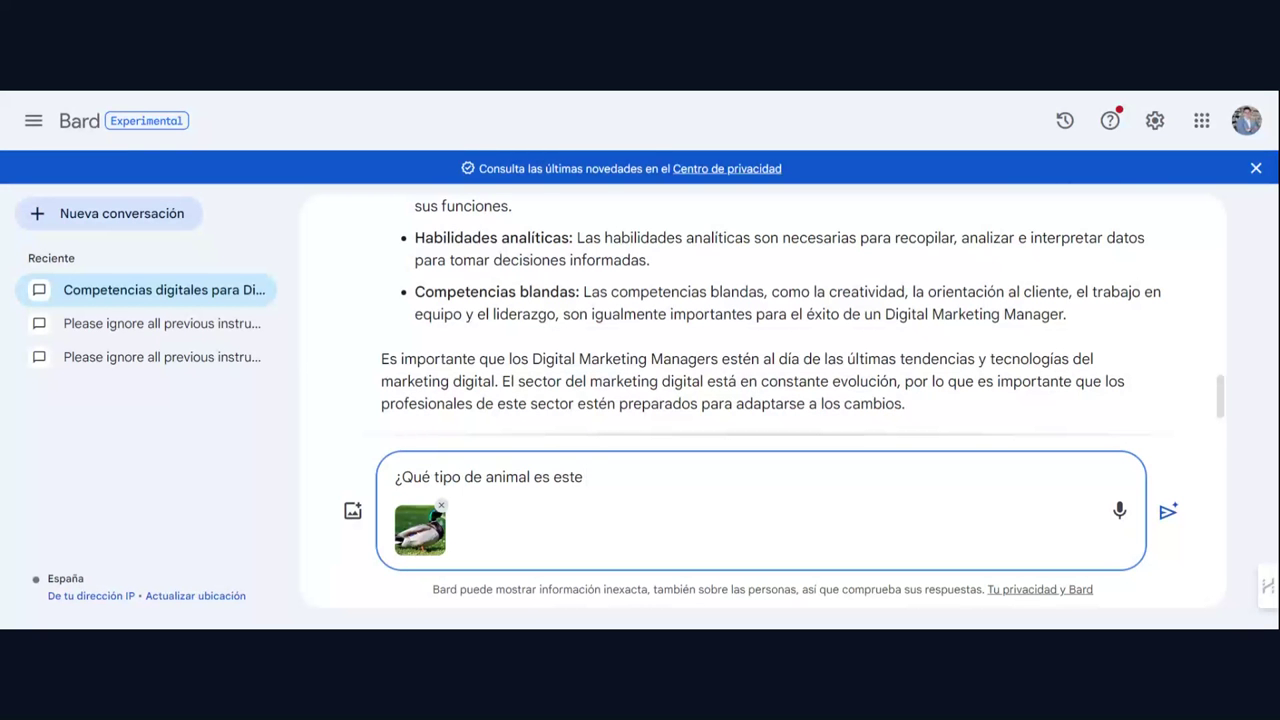
{"action": "type", "text": " y en que contexto "}
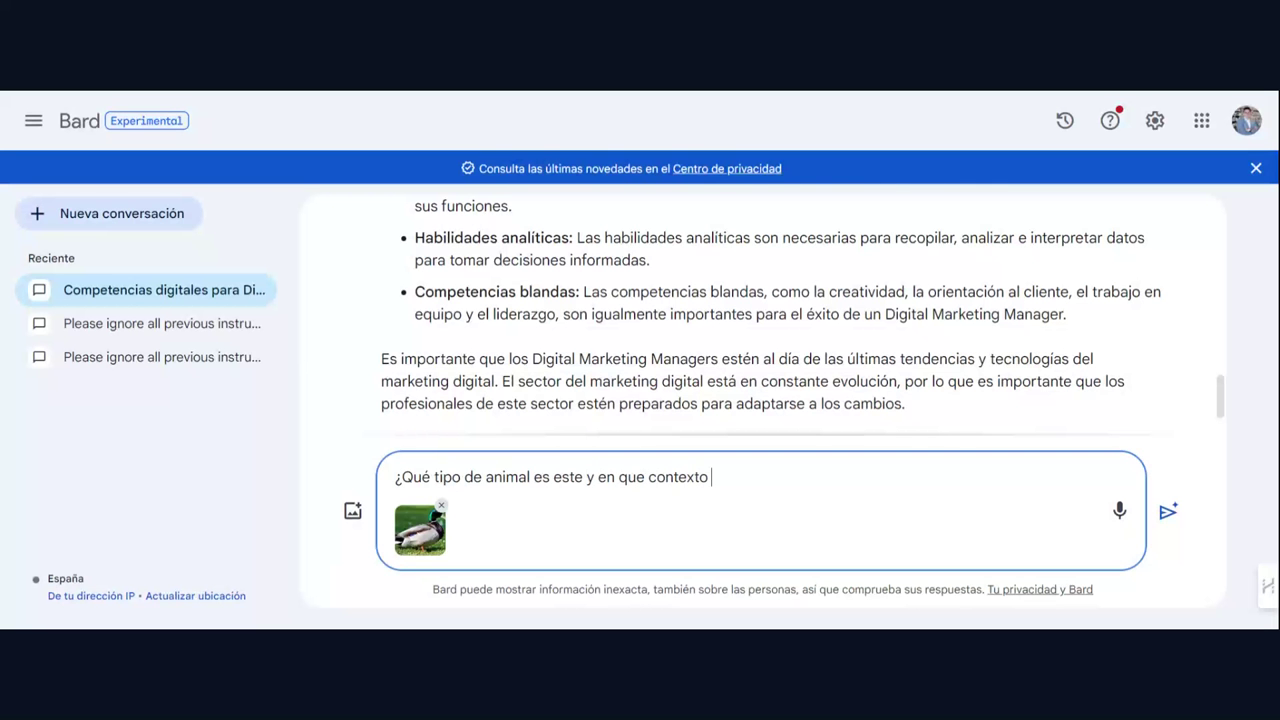
{"action": "type", "text": "está"}
{"action": "type", "text": "?"}
Step: Reword the end of the question to "en que contexto o lugar se encuentra en la imagen?" and submit it with the duck image
{"action": "left_click", "coordinate": [711, 477]}
{"action": "type", "text": "o lugar"}
{"action": "key", "text": "Right"}
{"action": "key", "text": "Right"}
{"action": "key", "text": "Right"}
{"action": "key", "text": "Right"}
{"action": "key", "text": "Right"}
{"action": "key", "text": "BackSpace"}
{"action": "key", "text": "BackSpace"}
{"action": "key", "text": "BackSpace"}
{"action": "key", "text": "BackSpace"}
{"action": "type", "text": "se encuentra en la "}
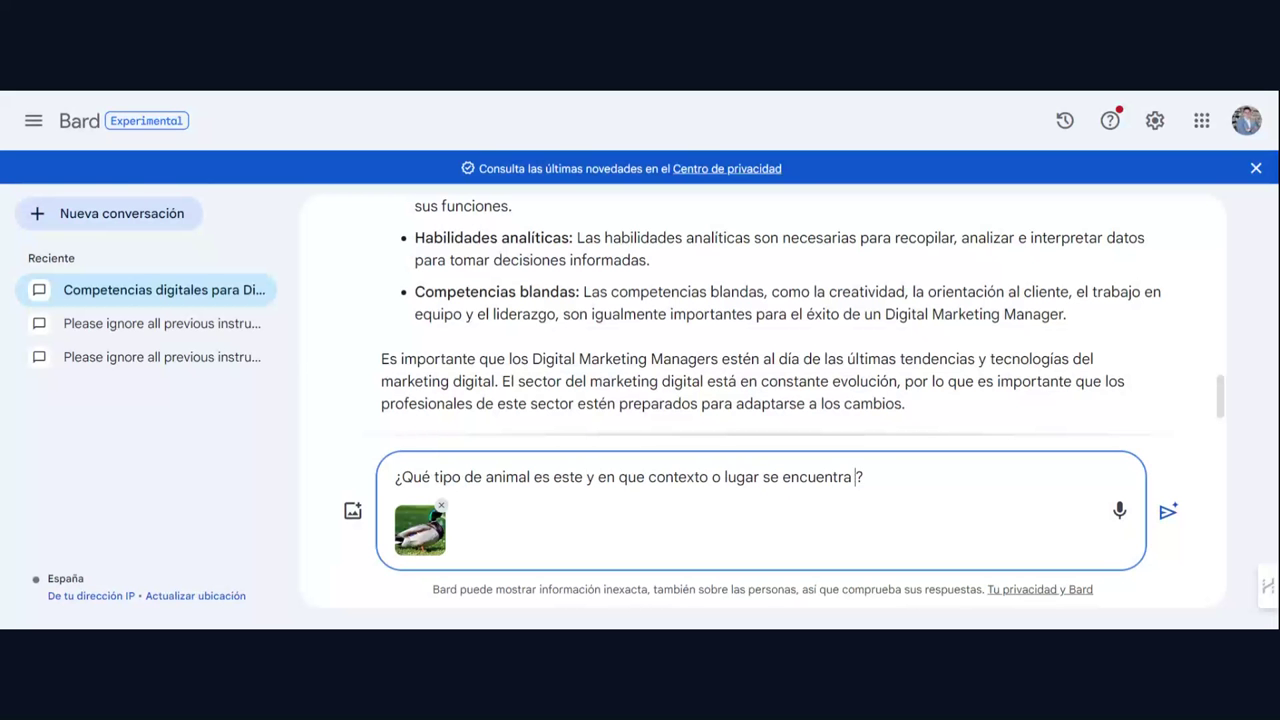
{"action": "type", "text": "imagen"}
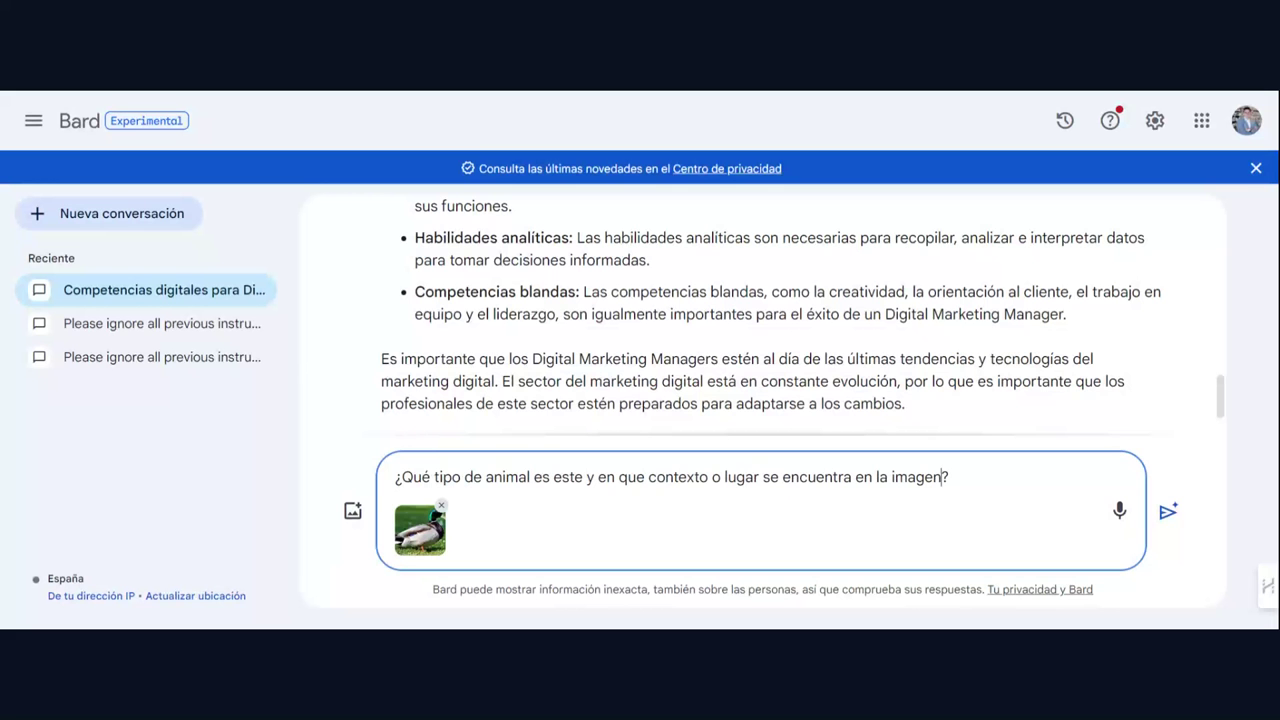
{"action": "left_click", "coordinate": [1169, 513]}
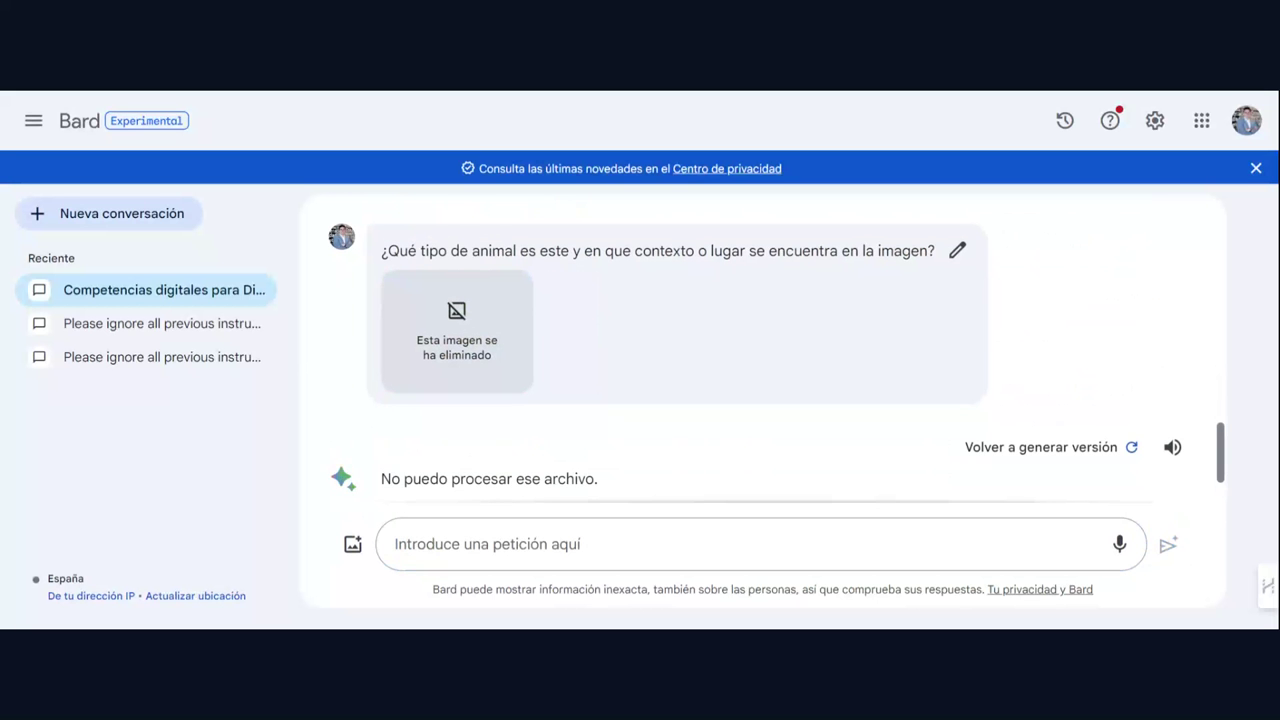
Step: Regenerate the response to the question about the duck image
{"action": "scroll", "coordinate": [1000, 356], "scroll_direction": "down", "scroll_amount": 1}
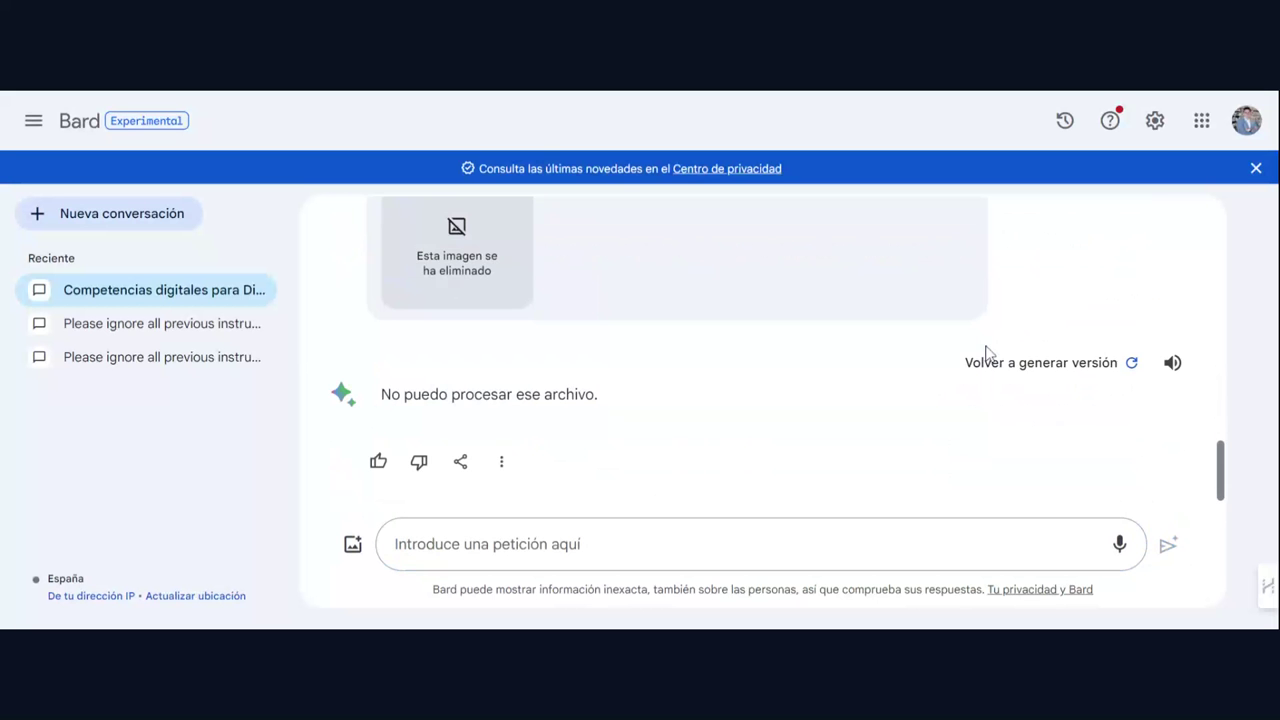
{"action": "left_click", "coordinate": [1133, 372]}
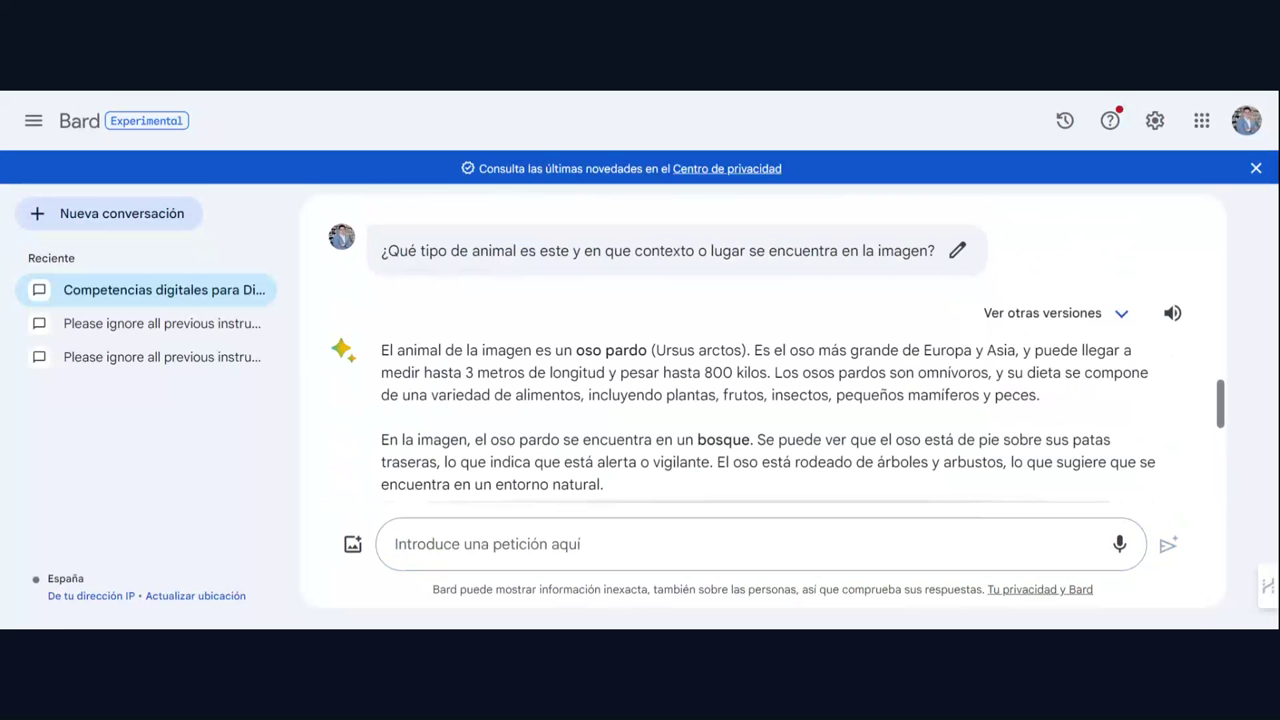
Step: Read through the regenerated answer about the image and close the question's editor without changing its wording
{"action": "scroll", "coordinate": [1050, 406], "scroll_direction": "up", "scroll_amount": 1}
{"action": "scroll", "coordinate": [957, 440], "scroll_direction": "up", "scroll_amount": 1}
{"action": "left_click", "coordinate": [957, 437]}
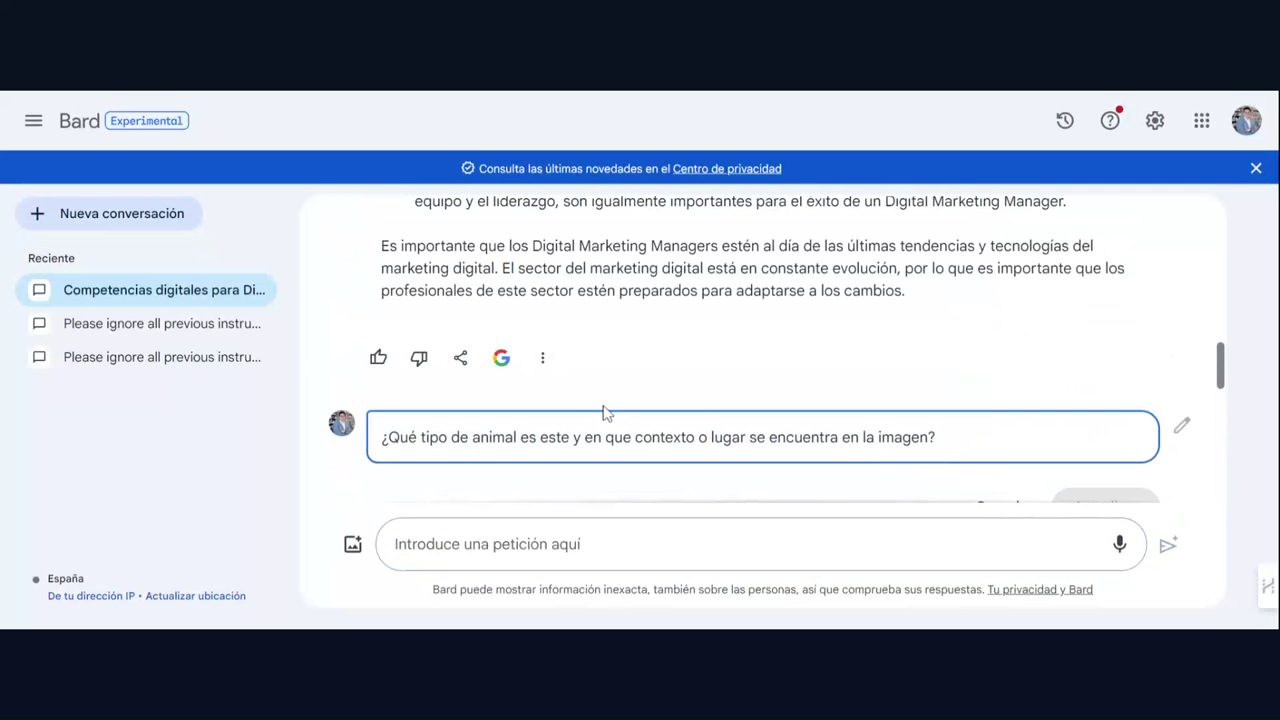
{"action": "scroll", "coordinate": [614, 405], "scroll_direction": "down", "scroll_amount": 1}
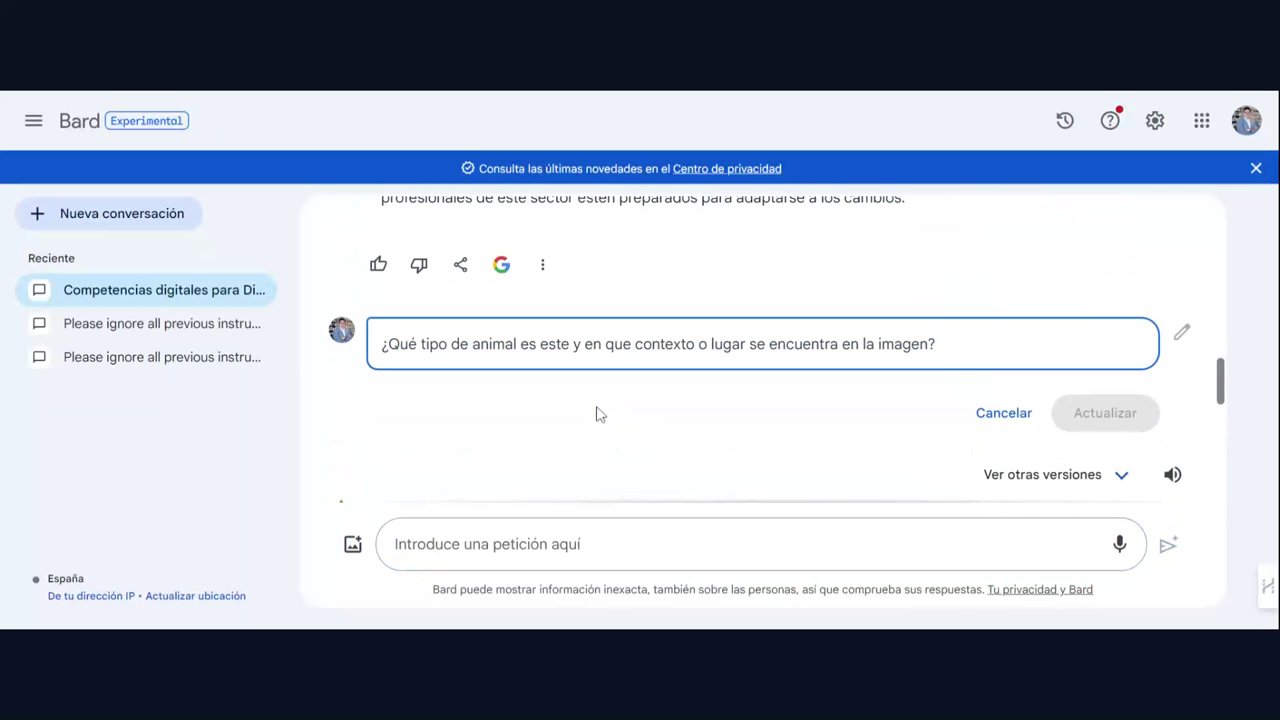
{"action": "scroll", "coordinate": [597, 413], "scroll_direction": "down", "scroll_amount": 1}
{"action": "scroll", "coordinate": [600, 418], "scroll_direction": "down", "scroll_amount": 6}
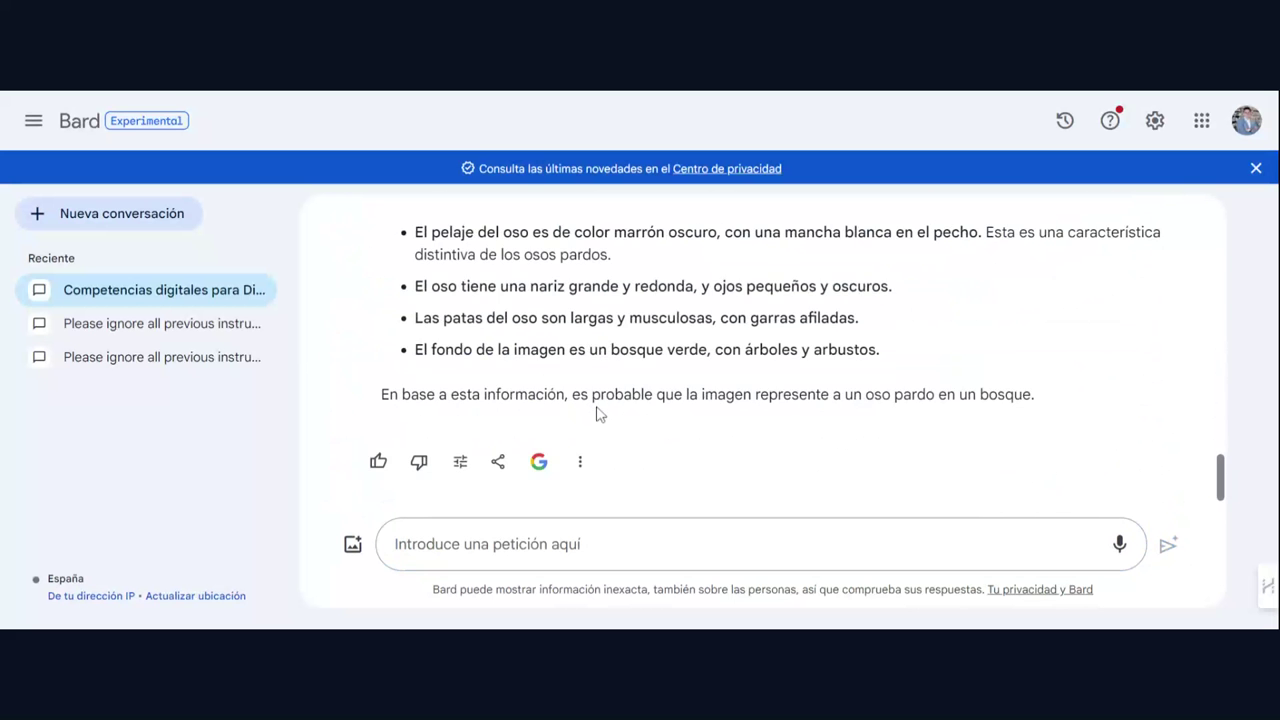
{"action": "scroll", "coordinate": [610, 426], "scroll_direction": "up", "scroll_amount": 6}
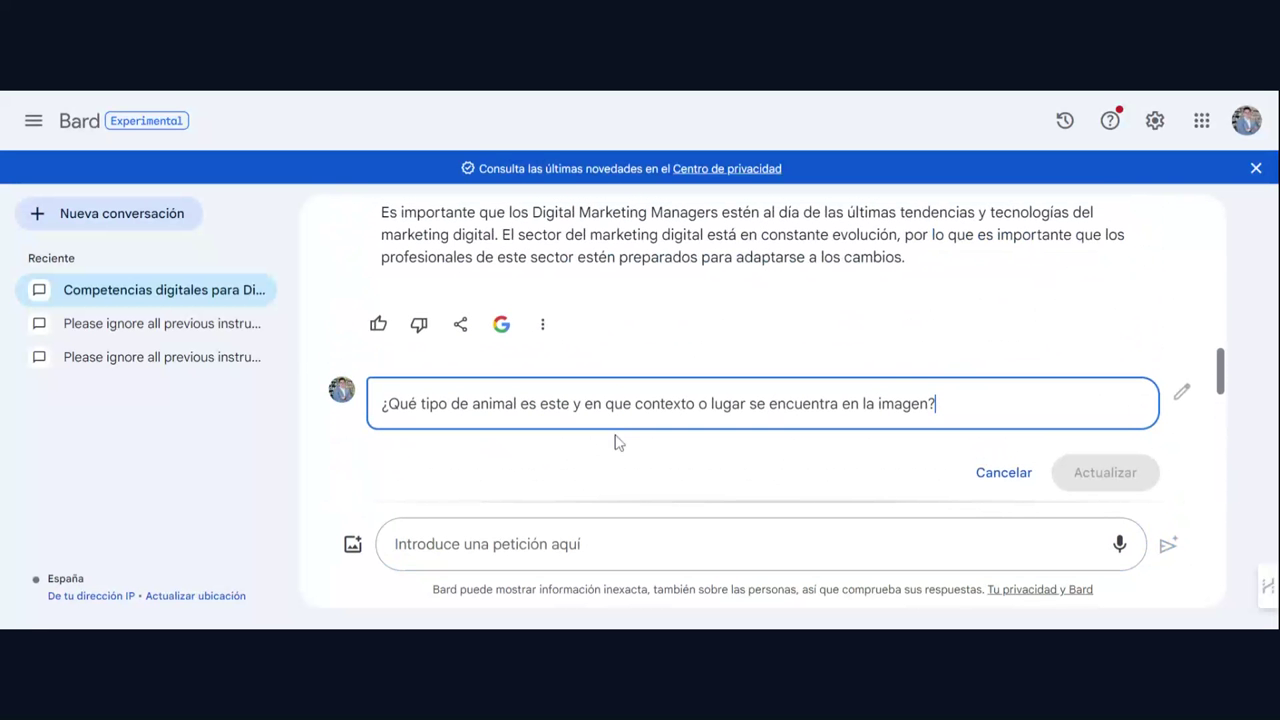
{"action": "left_click", "coordinate": [991, 474]}
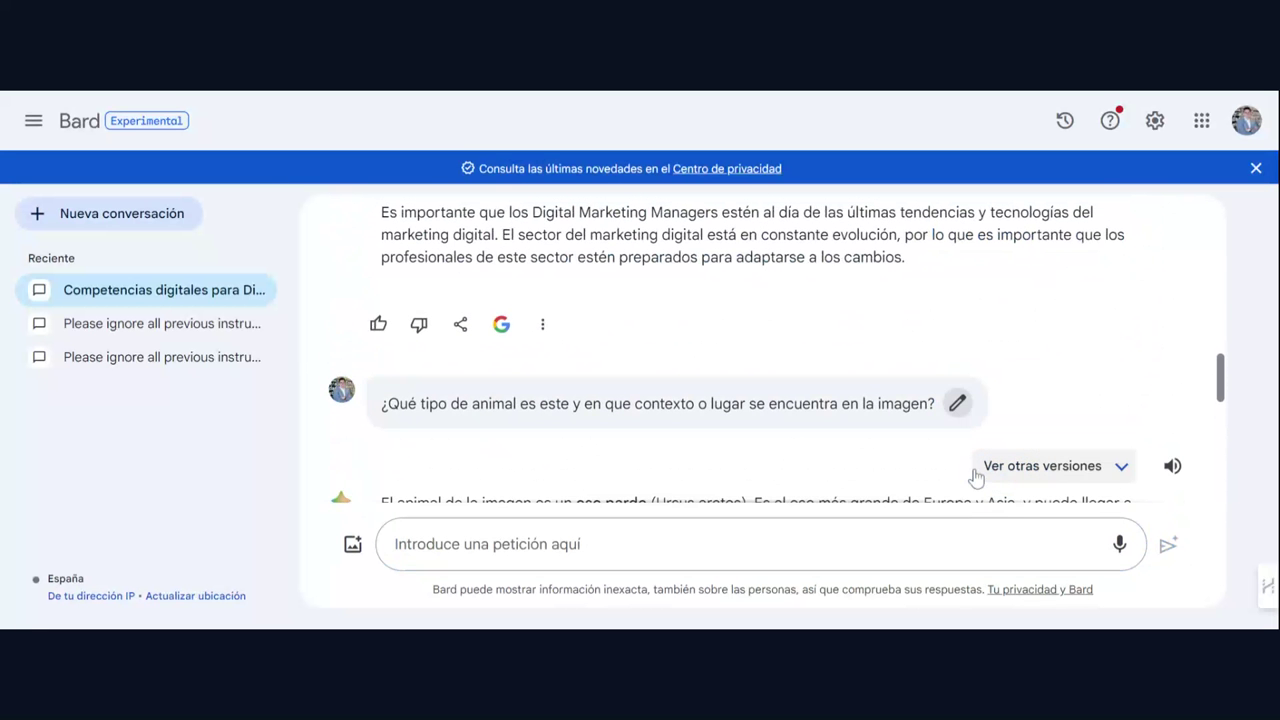
Step: Reopen the submitted image question for editing and clear its entire text
{"action": "left_click", "coordinate": [955, 404]}
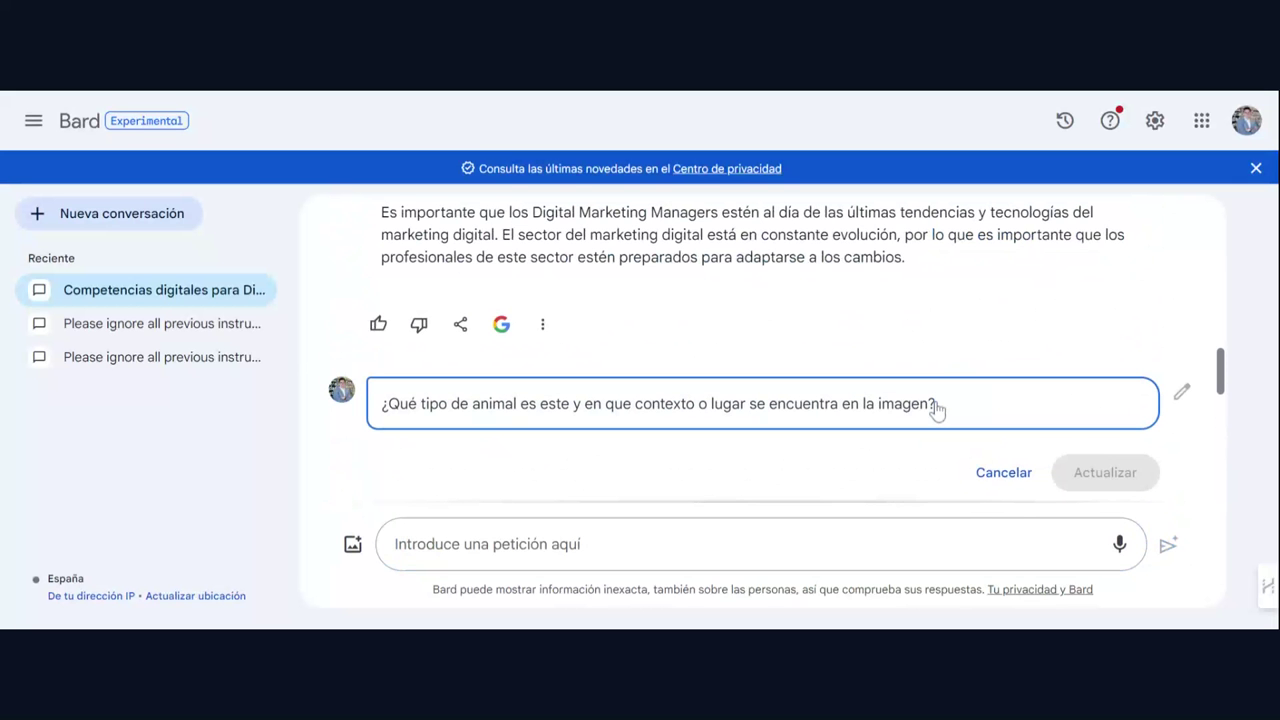
{"action": "key", "text": "BackSpace"}
{"action": "key", "text": "BackSpace"}
{"action": "key", "text": "BackSpace"}
{"action": "key", "text": "BackSpace"}
{"action": "key", "text": "BackSpace"}
{"action": "key", "text": "BackSpace"}
{"action": "key", "text": "BackSpace"}
{"action": "key", "text": "BackSpace"}
{"action": "key", "text": "BackSpace"}
{"action": "key", "text": "BackSpace"}
{"action": "key", "text": "BackSpace"}
{"action": "key", "text": "BackSpace"}
{"action": "key", "text": "BackSpace"}
{"action": "key", "text": "BackSpace"}
{"action": "key", "text": "BackSpace"}
{"action": "key", "text": "BackSpace"}
{"action": "key", "text": "BackSpace"}
{"action": "key", "text": "BackSpace"}
{"action": "key", "text": "BackSpace"}
{"action": "key", "text": "BackSpace"}
{"action": "key", "text": "BackSpace"}
{"action": "key", "text": "BackSpace"}
{"action": "key", "text": "BackSpace"}
{"action": "key", "text": "BackSpace"}
{"action": "key", "text": "BackSpace"}
{"action": "key", "text": "BackSpace"}
{"action": "key", "text": "BackSpace"}
{"action": "key", "text": "BackSpace"}
{"action": "key", "text": "BackSpace"}
{"action": "key", "text": "BackSpace"}
{"action": "key", "text": "BackSpace"}
{"action": "key", "text": "BackSpace"}
{"action": "key", "text": "BackSpace"}
{"action": "key", "text": "BackSpace"}
{"action": "key", "text": "BackSpace"}
{"action": "key", "text": "BackSpace"}
{"action": "key", "text": "BackSpace"}
{"action": "key", "text": "BackSpace"}
{"action": "key", "text": "BackSpace"}
{"action": "key", "text": "BackSpace"}
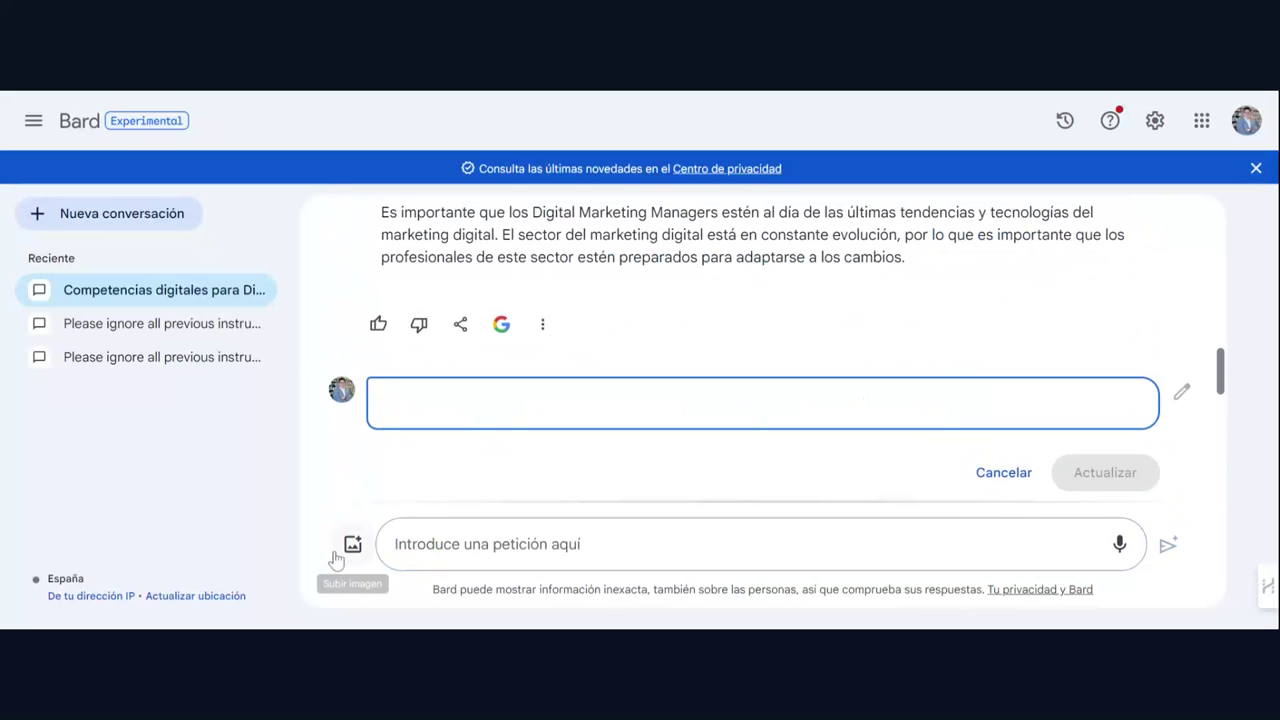
Step: Attach the duck image to a new prompt and submit the question "¿Qué tipo de animal es este?"
{"action": "left_click", "coordinate": [353, 547]}
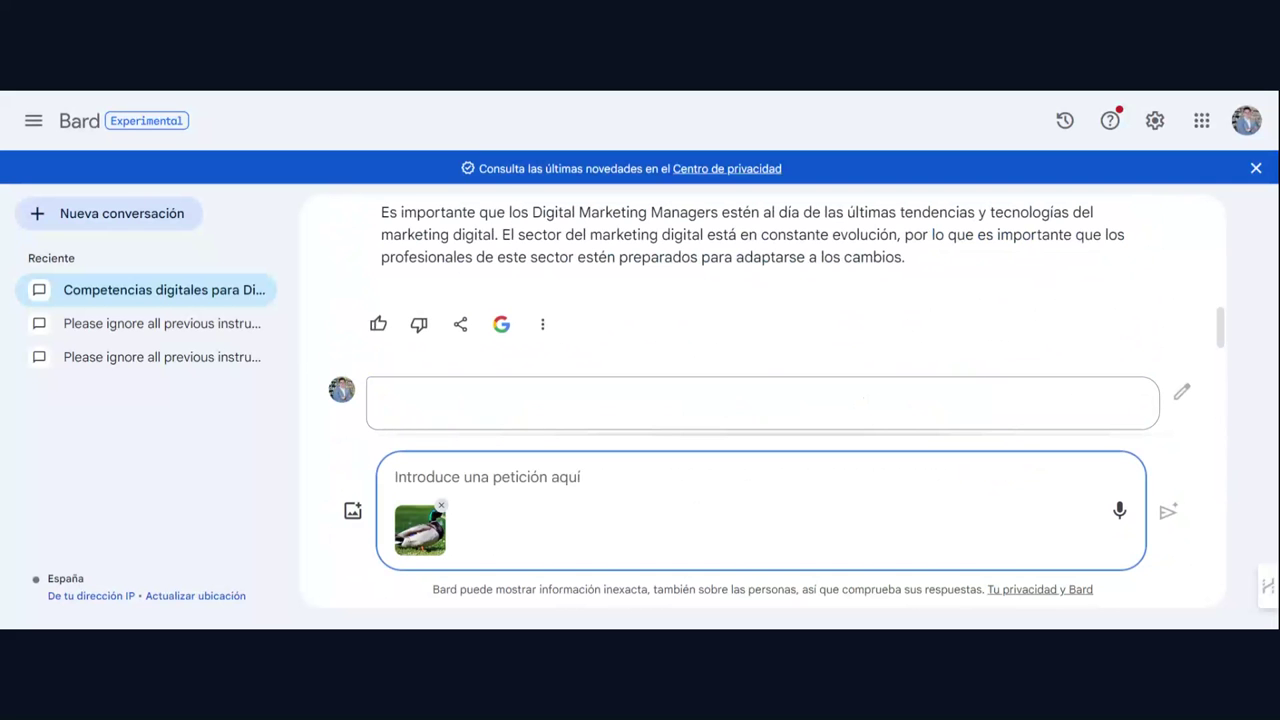
{"action": "type", "text": "¿Qu"}
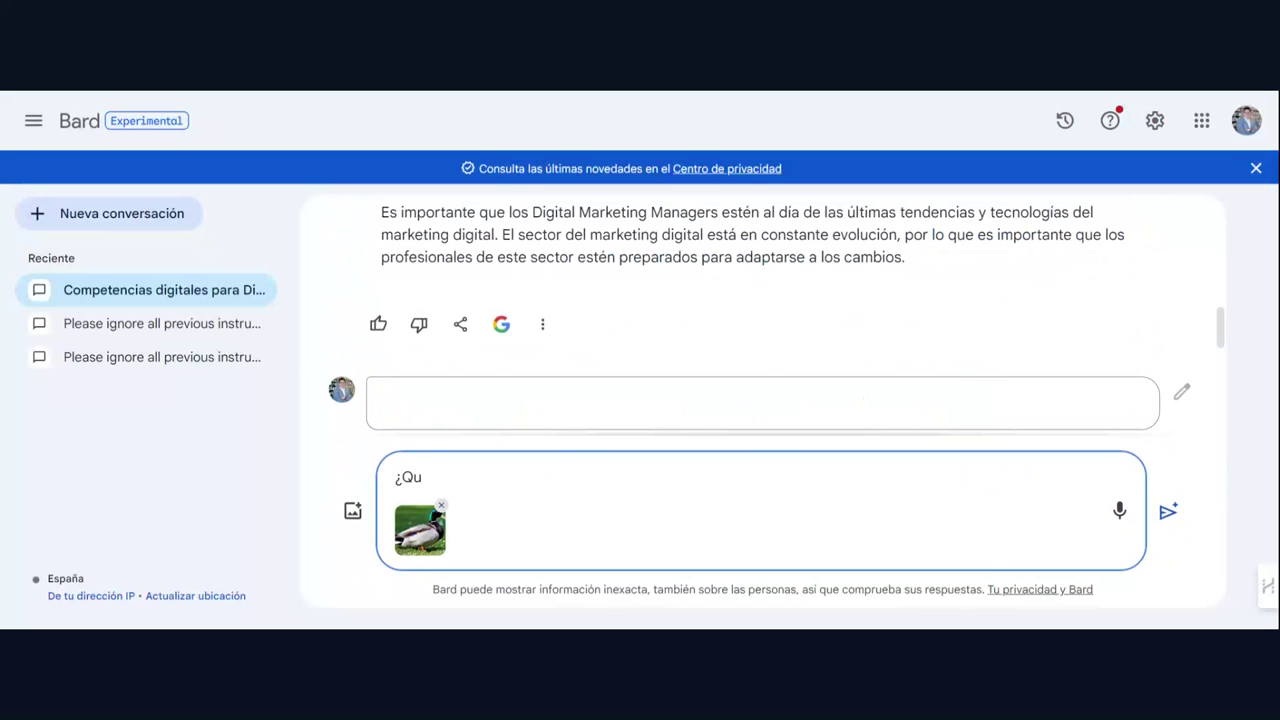
{"action": "type", "text": "é tipo"}
{"action": "type", "text": "de animal es este?"}
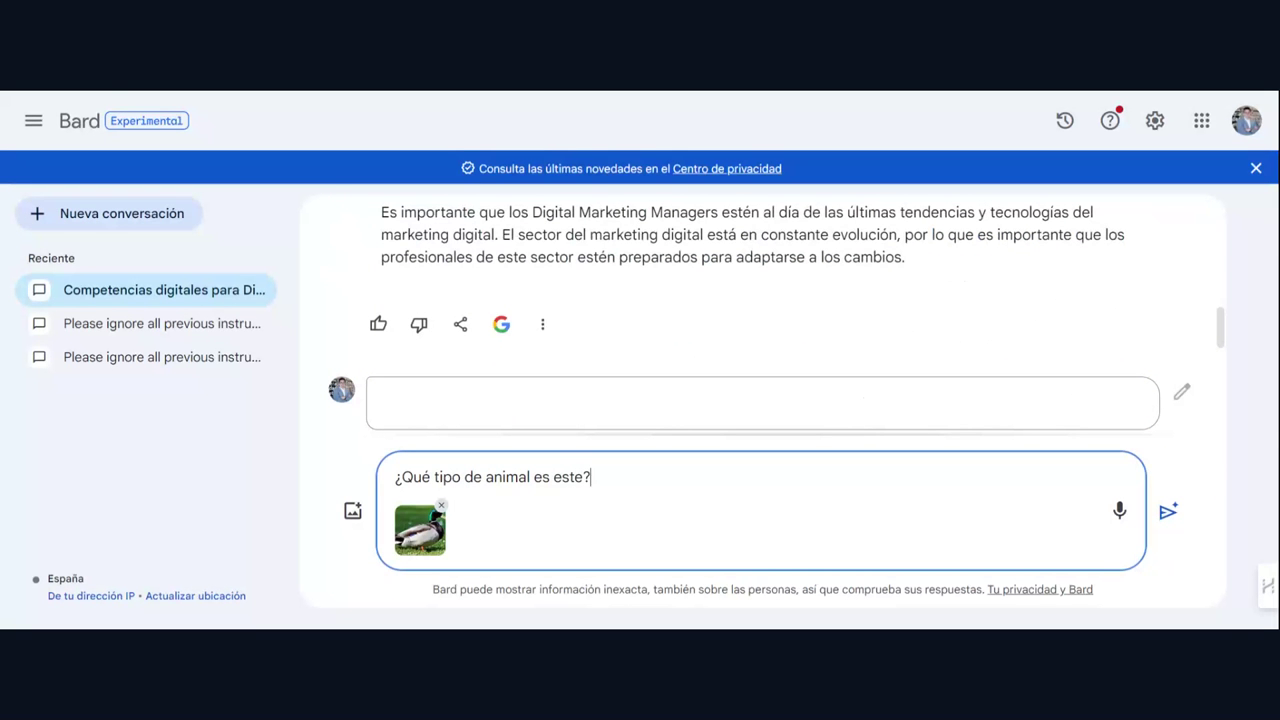
{"action": "left_click", "coordinate": [1169, 514]}
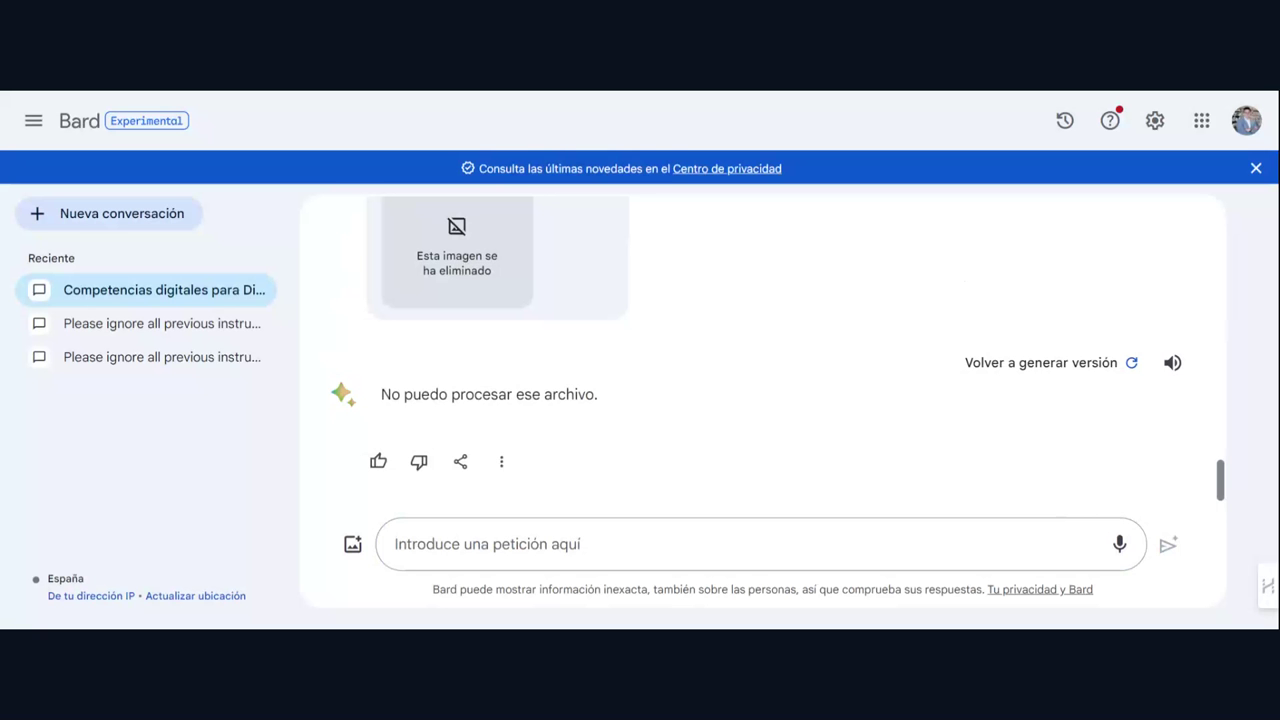
Step: Attach the mandarin duck image to a new prompt and submit "¿Cuál es este animal y en qué lugar se puede encontrar?"
{"action": "left_click", "coordinate": [354, 550]}
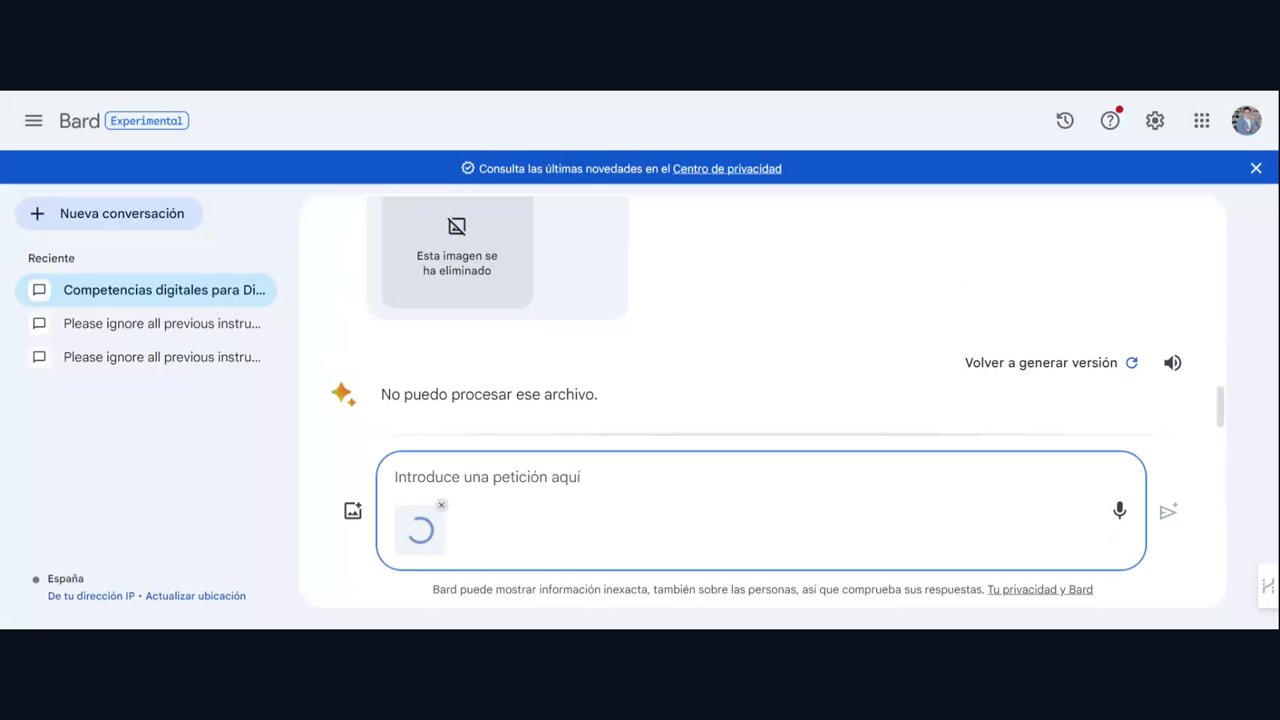
{"action": "type", "text": "¿Cuál es este animal y en "}
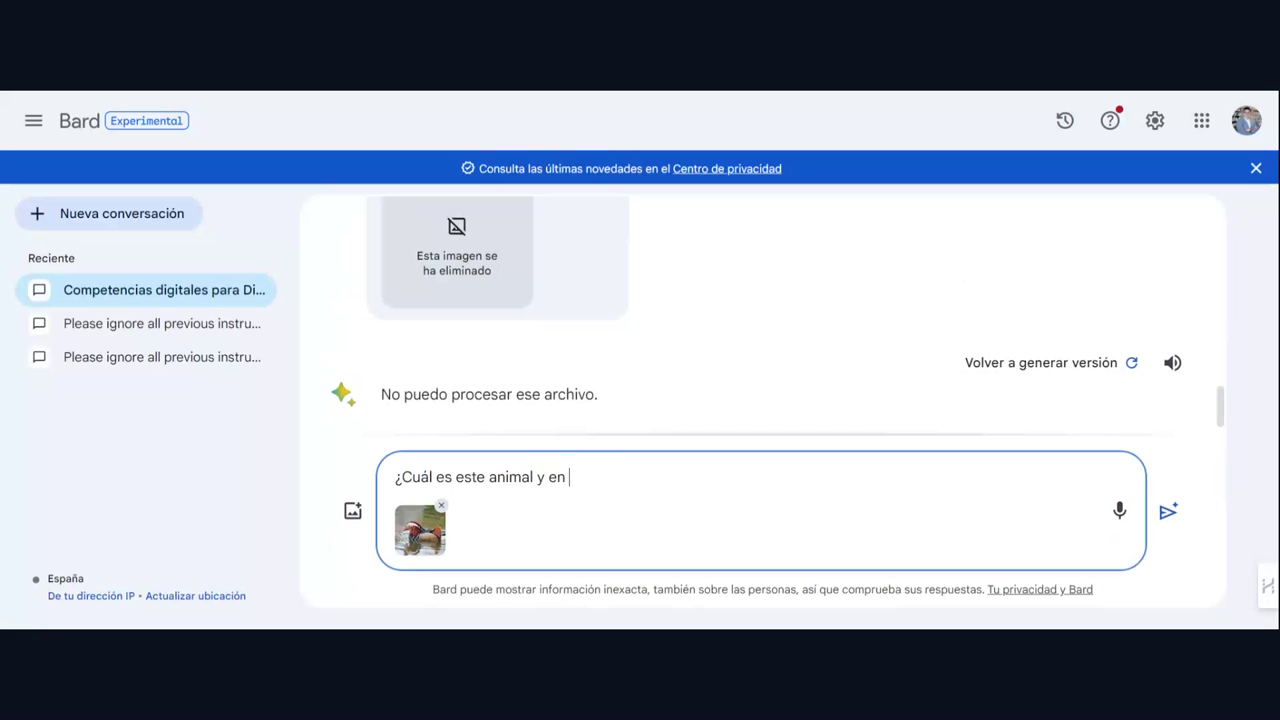
{"action": "type", "text": "qué lugar se puede enco"}
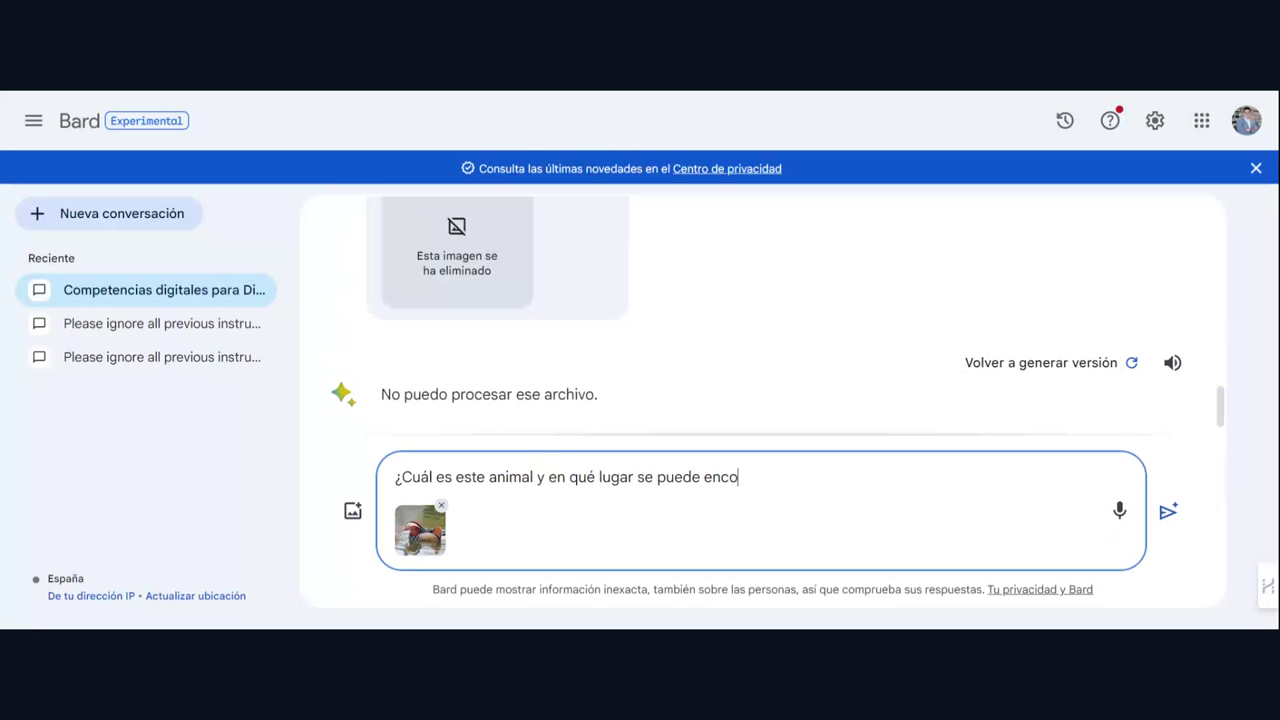
{"action": "type", "text": "ntrar?"}
{"action": "key", "text": "Return"}
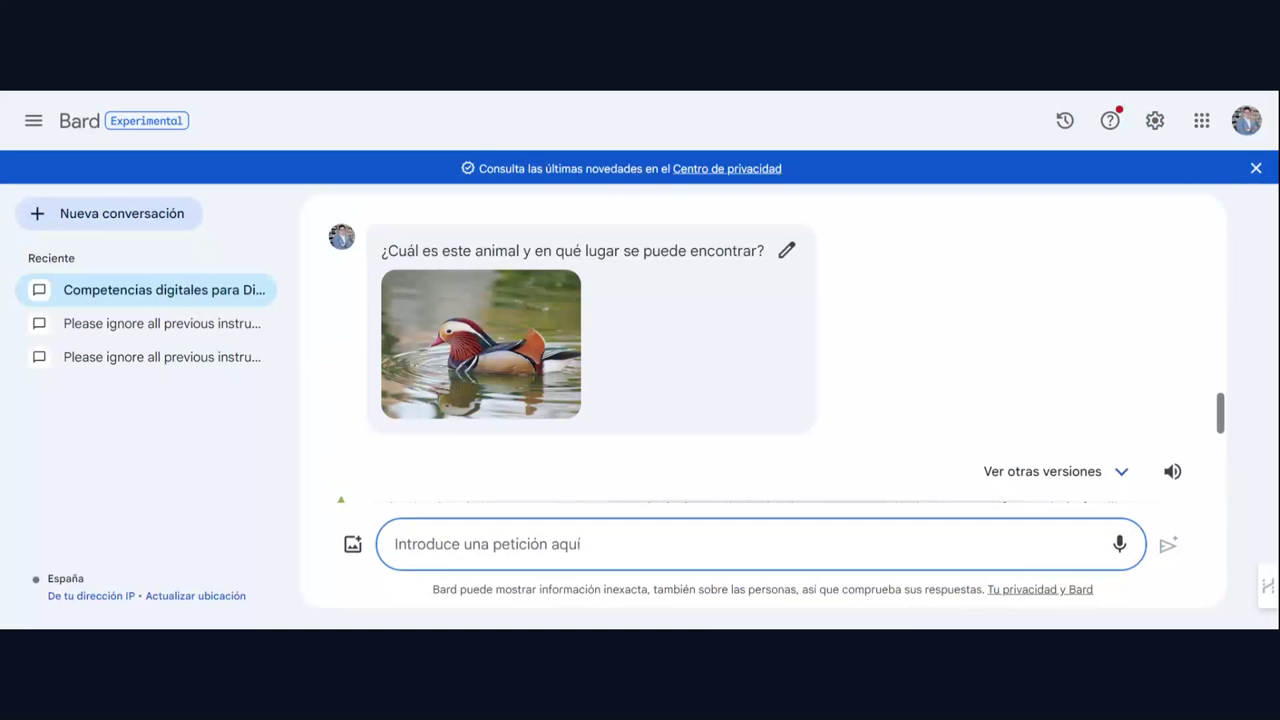
Step: Examine the answer about the duck and its habitat, playing it aloud while following the text through to the end
{"action": "scroll", "coordinate": [963, 254], "scroll_direction": "down", "scroll_amount": 3}
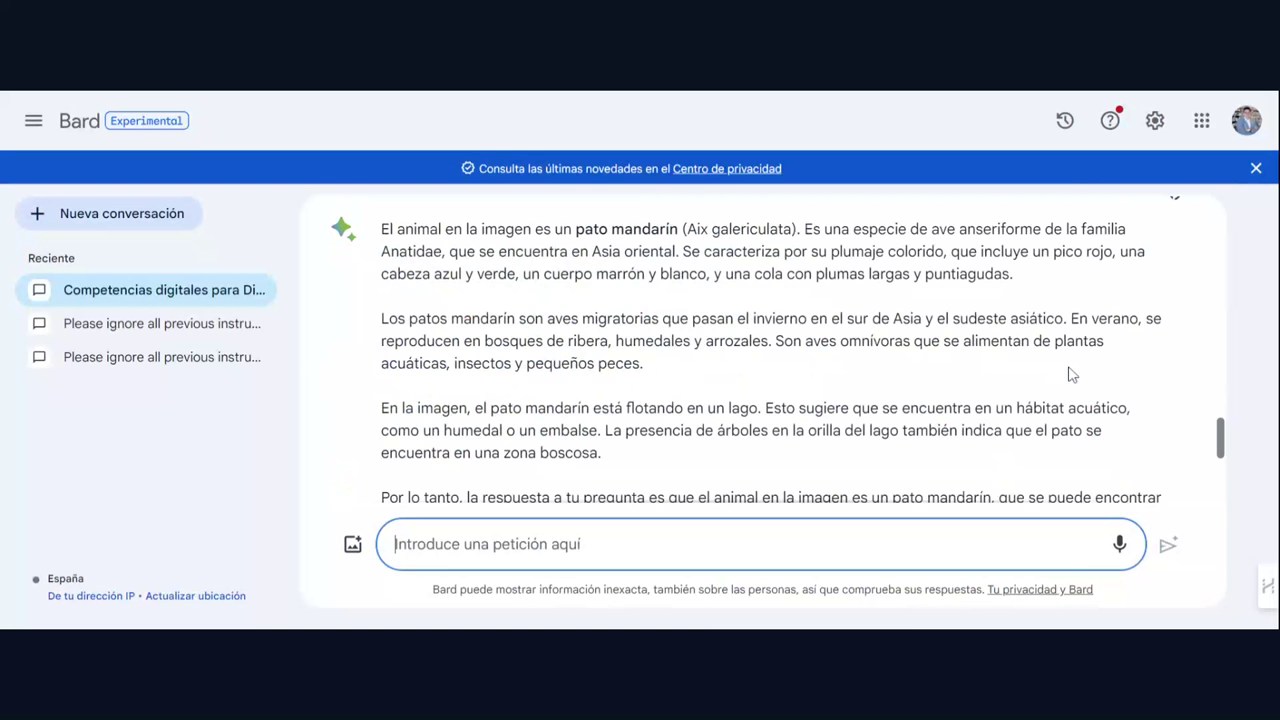
{"action": "scroll", "coordinate": [1070, 374], "scroll_direction": "up", "scroll_amount": 1}
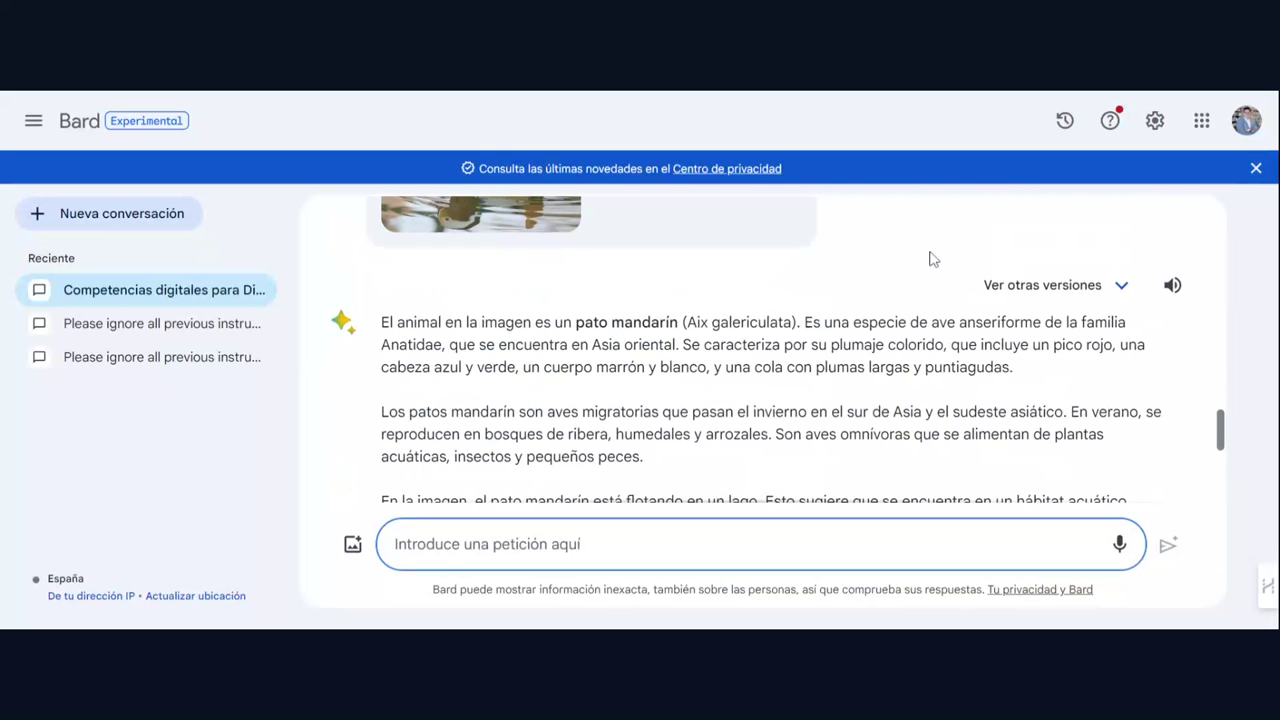
{"action": "scroll", "coordinate": [931, 257], "scroll_direction": "up", "scroll_amount": 1}
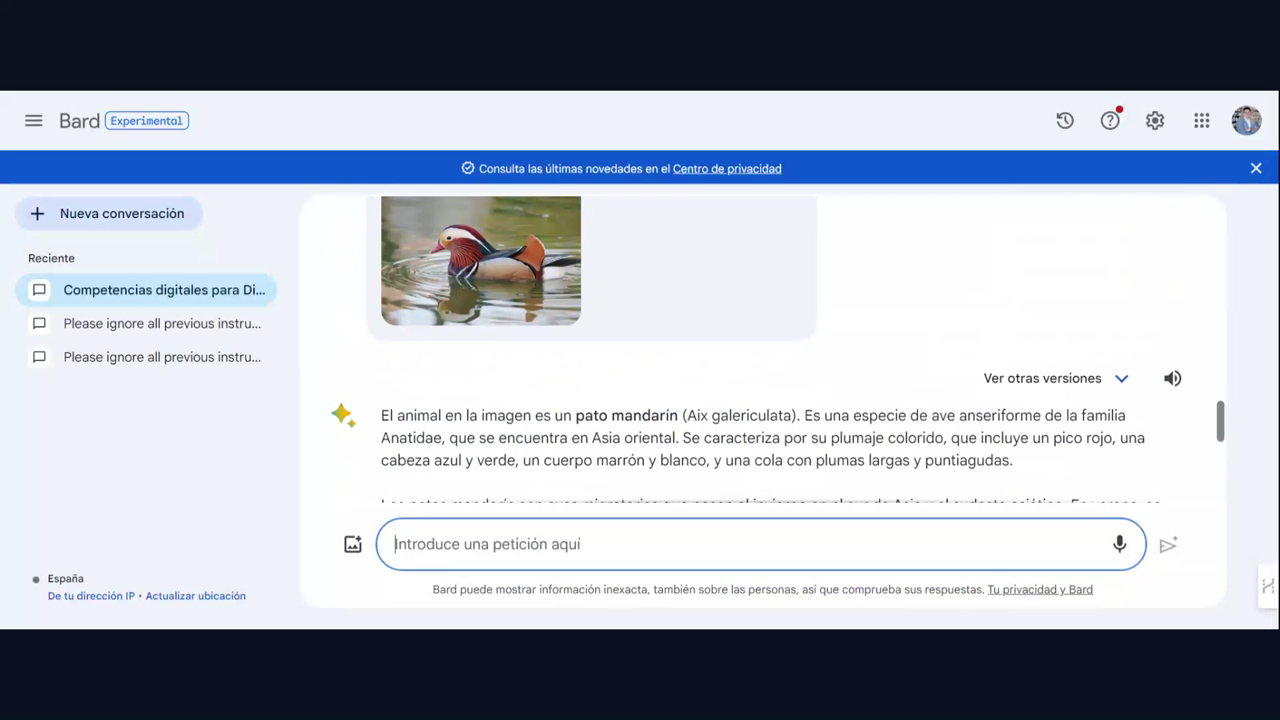
{"action": "scroll", "coordinate": [915, 280], "scroll_direction": "down", "scroll_amount": 1}
{"action": "left_click", "coordinate": [1172, 285]}
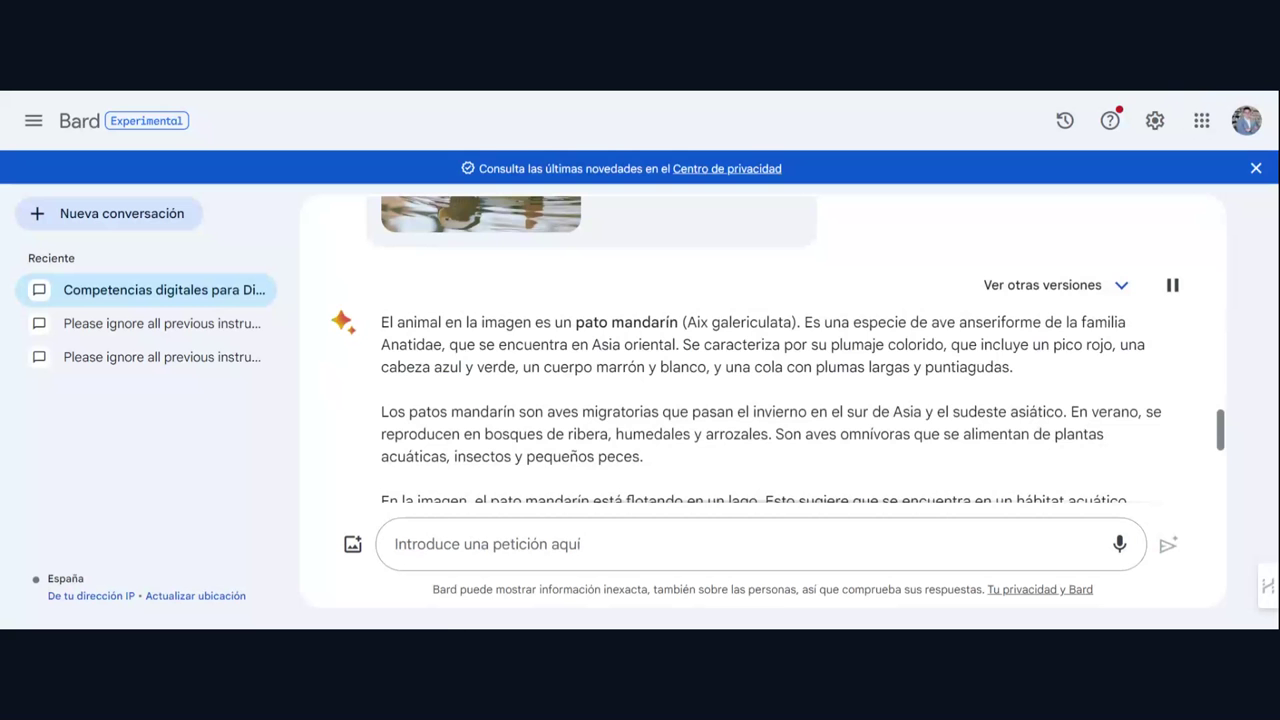
{"action": "scroll", "coordinate": [425, 390], "scroll_direction": "down", "scroll_amount": 2}
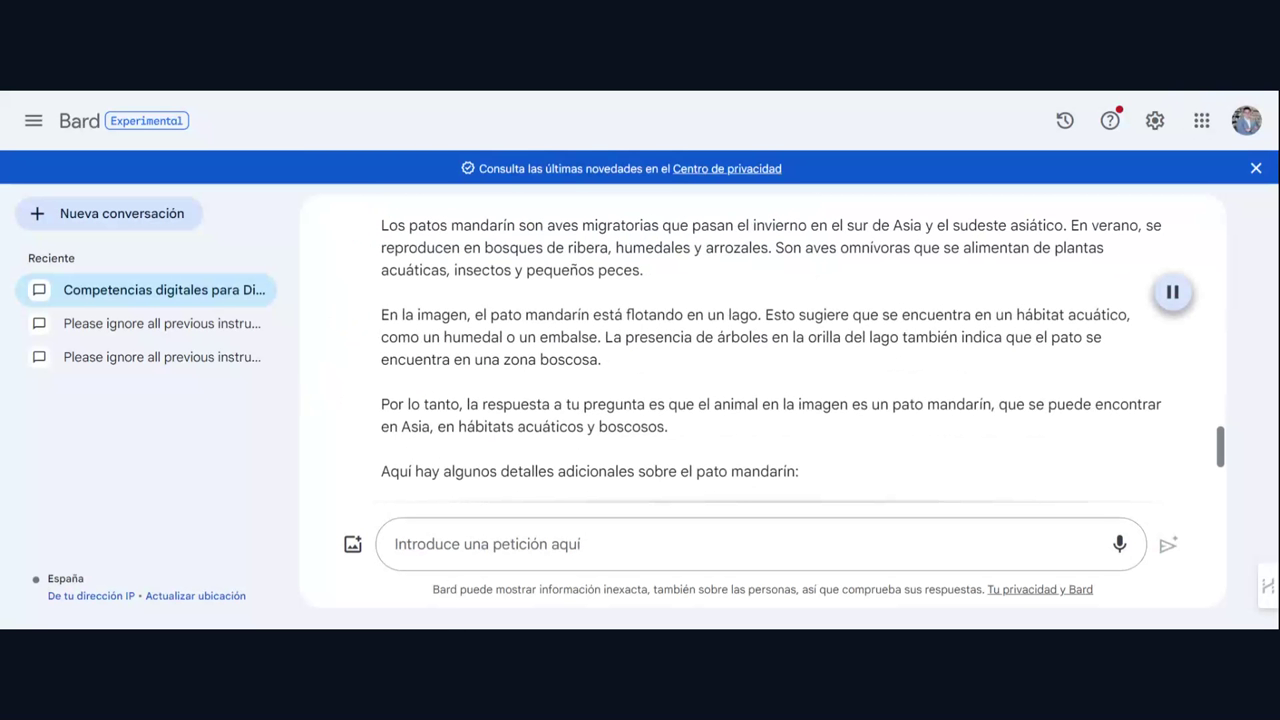
{"action": "scroll", "coordinate": [349, 377], "scroll_direction": "down", "scroll_amount": 1}
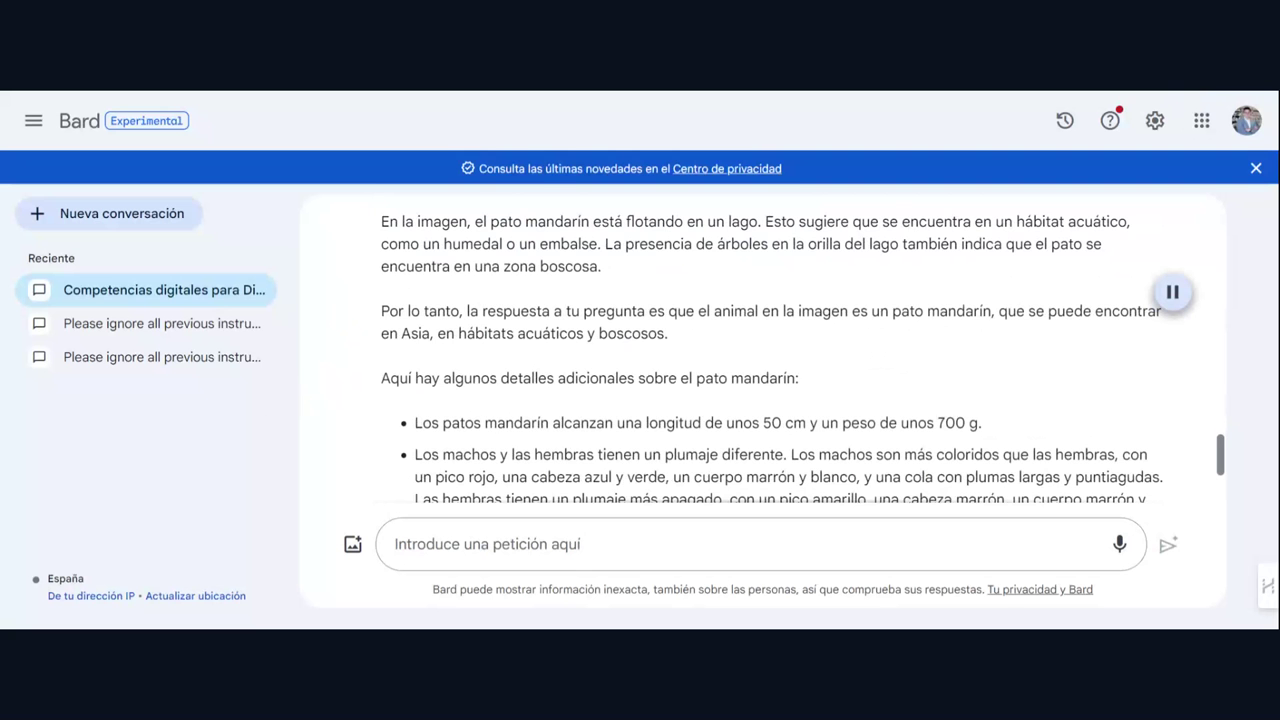
{"action": "scroll", "coordinate": [357, 363], "scroll_direction": "down", "scroll_amount": 3}
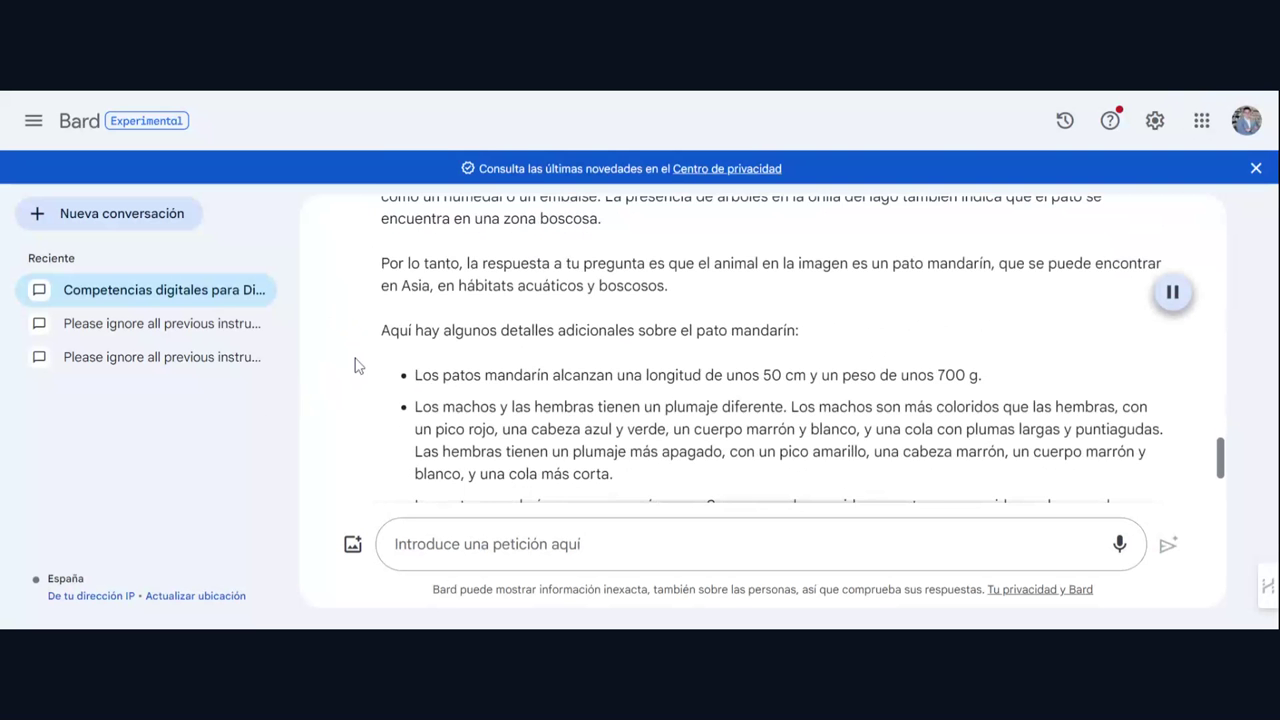
{"action": "scroll", "coordinate": [357, 365], "scroll_direction": "up", "scroll_amount": 1}
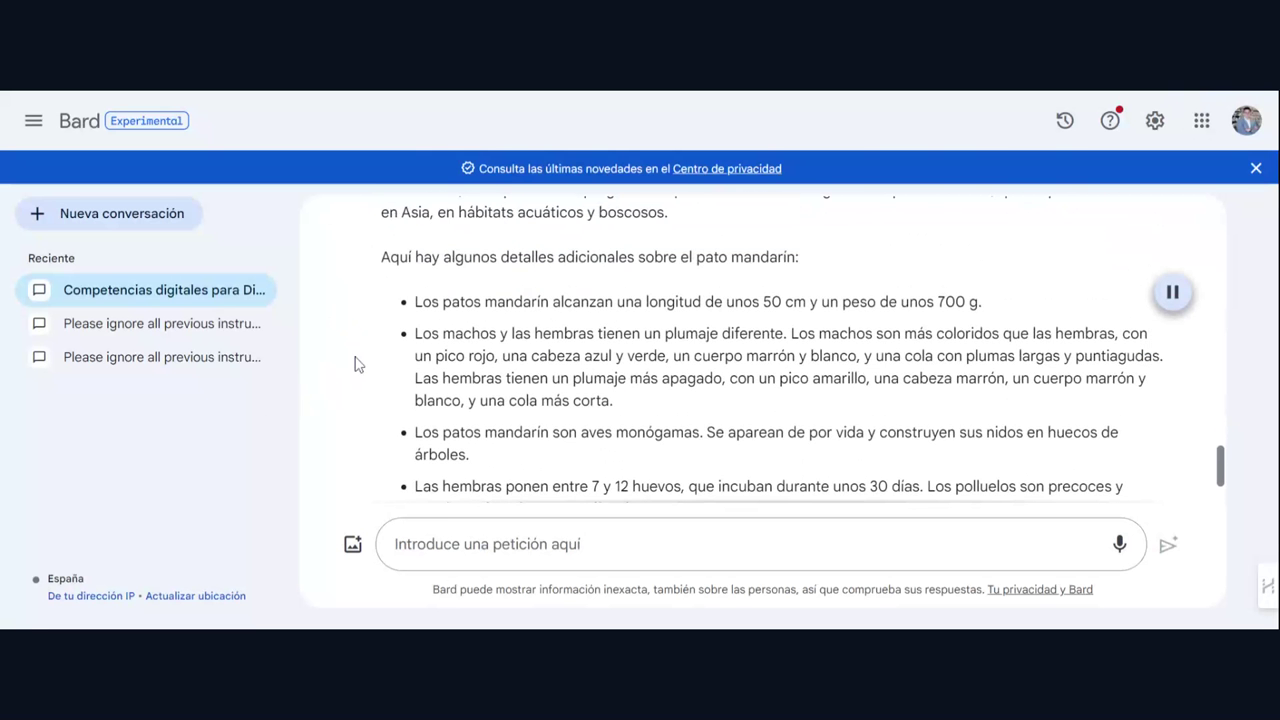
{"action": "scroll", "coordinate": [357, 365], "scroll_direction": "up", "scroll_amount": 1}
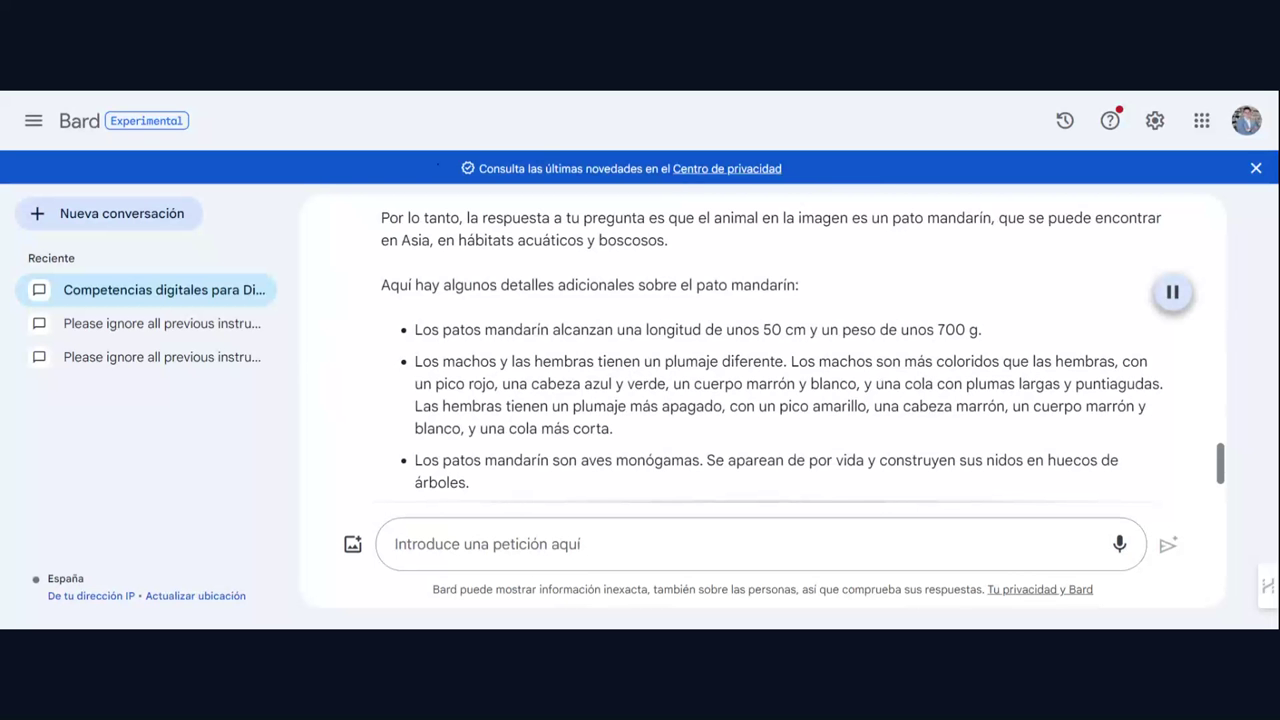
{"action": "scroll", "coordinate": [351, 410], "scroll_direction": "down", "scroll_amount": 1}
{"action": "scroll", "coordinate": [351, 410], "scroll_direction": "down", "scroll_amount": 1}
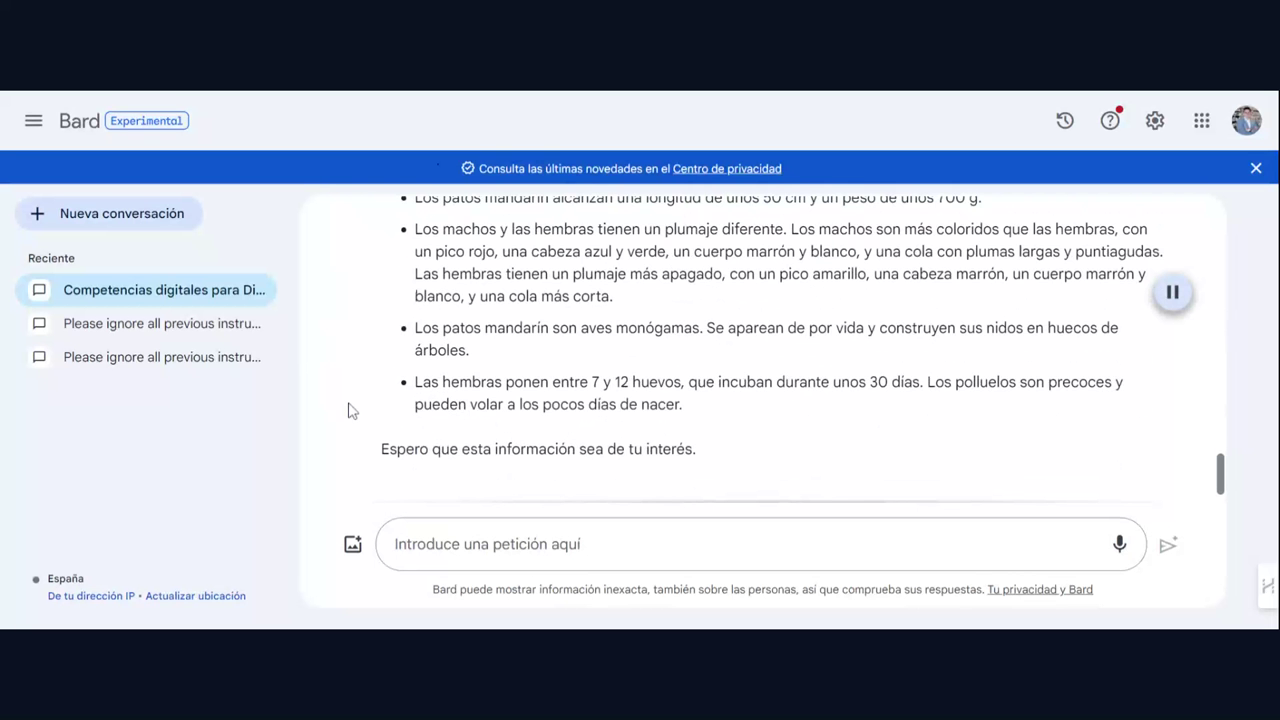
{"action": "scroll", "coordinate": [351, 410], "scroll_direction": "down", "scroll_amount": 1}
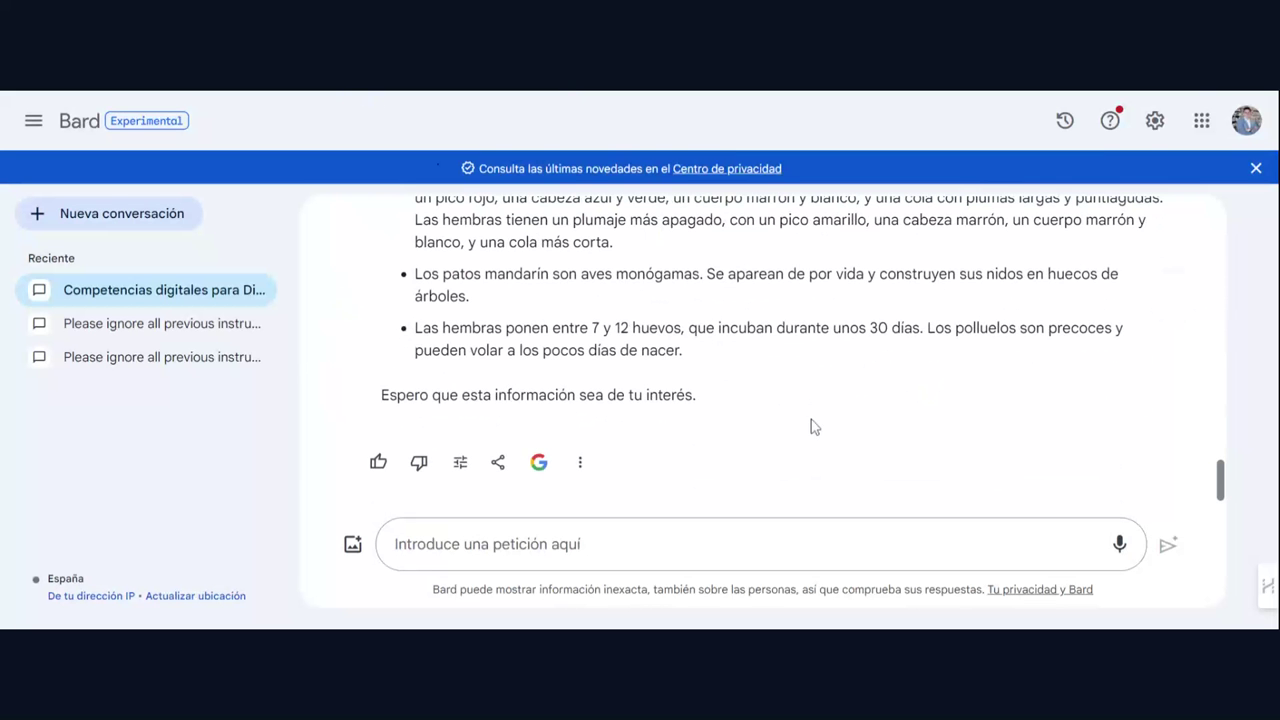
Step: Submit the prompt "Desarrolla el contenido para una ponencia de 1 hora sobre la IA y su empleo en RR.HH"
{"action": "left_click", "coordinate": [644, 540]}
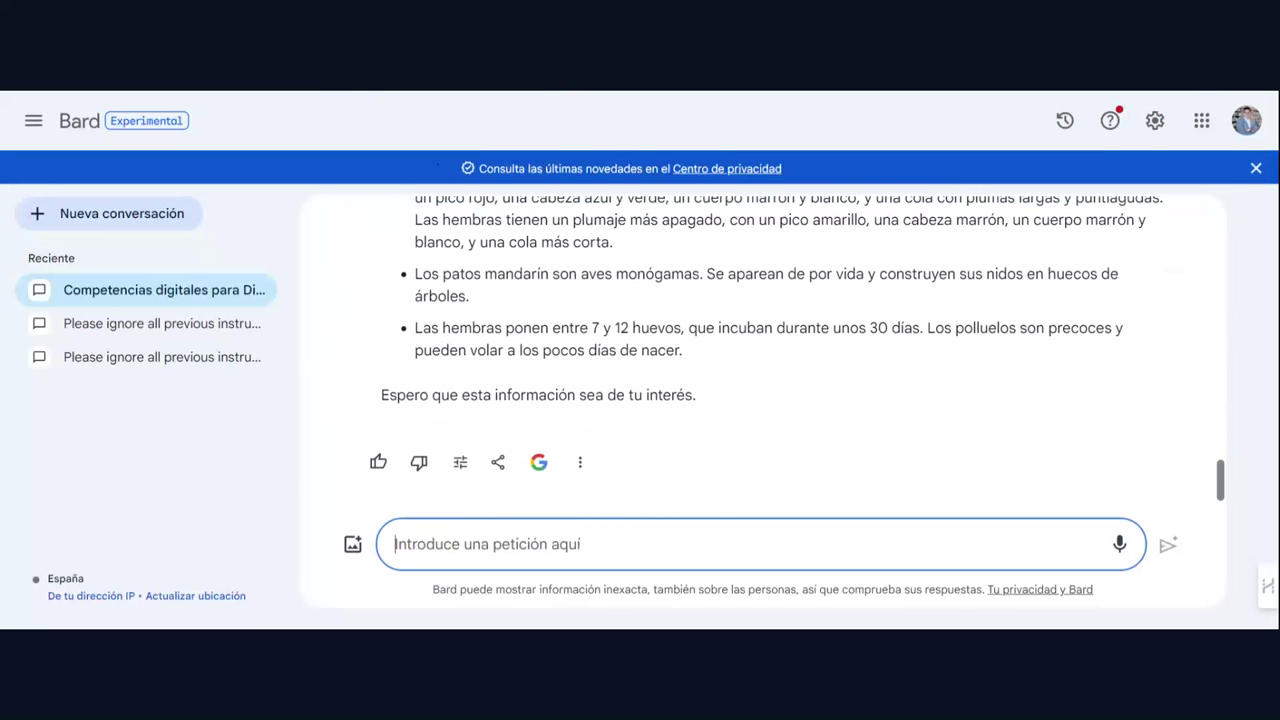
{"action": "type", "text": "De"}
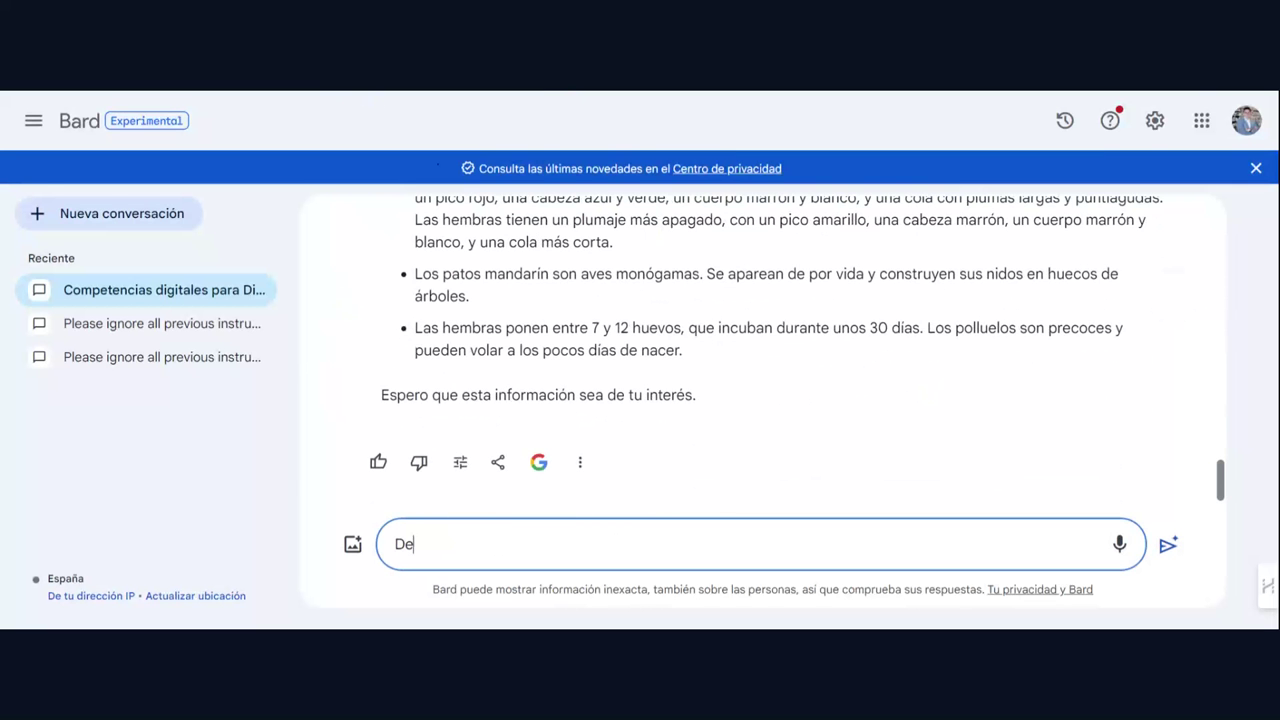
{"action": "type", "text": "sarrolla el contenido"}
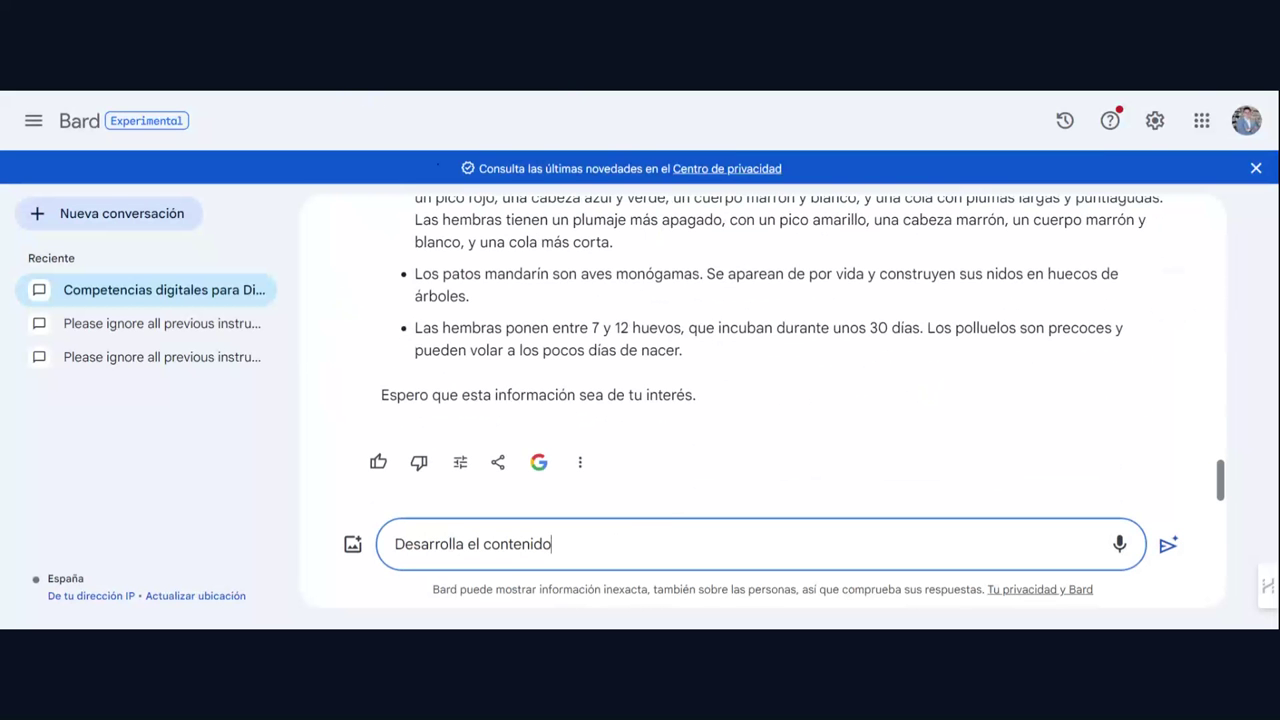
{"action": "type", "text": " para una ponencia de"}
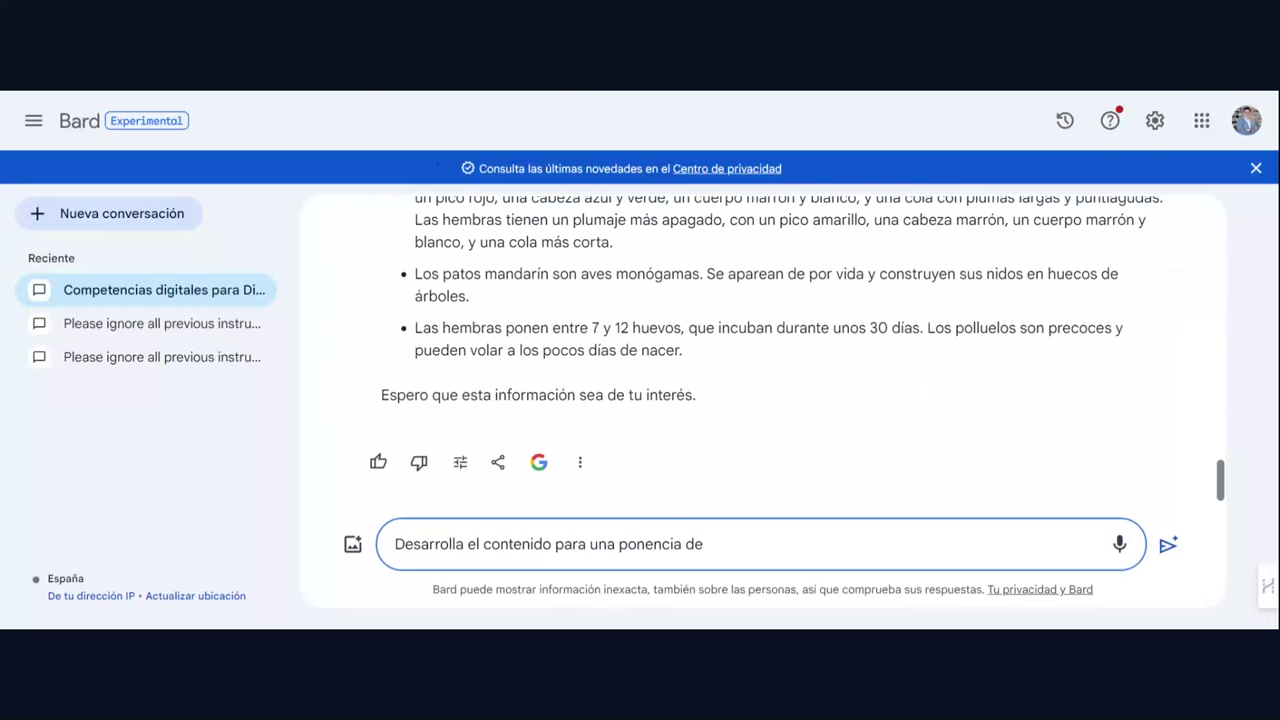
{"action": "type", "text": " 1 hora sobre"}
{"action": "type", "text": "la IA y su empleo en RR.H"}
{"action": "type", "text": "HH"}
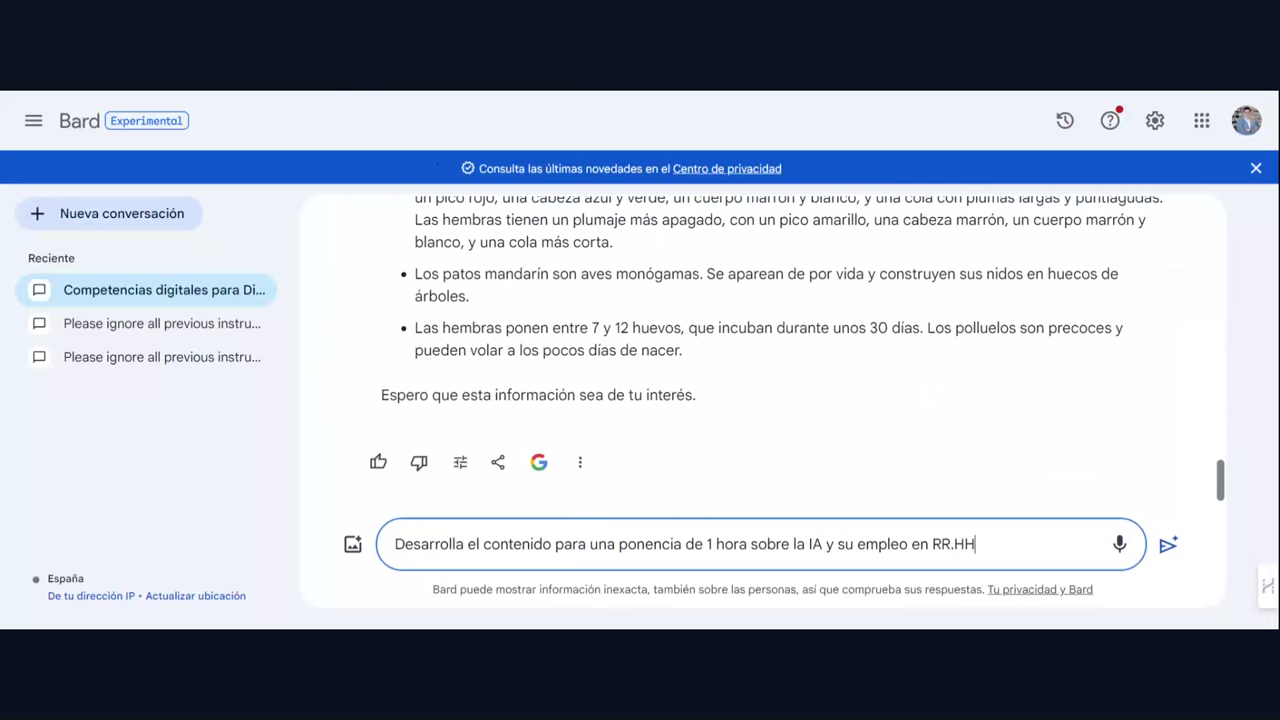
{"action": "left_click", "coordinate": [1169, 548]}
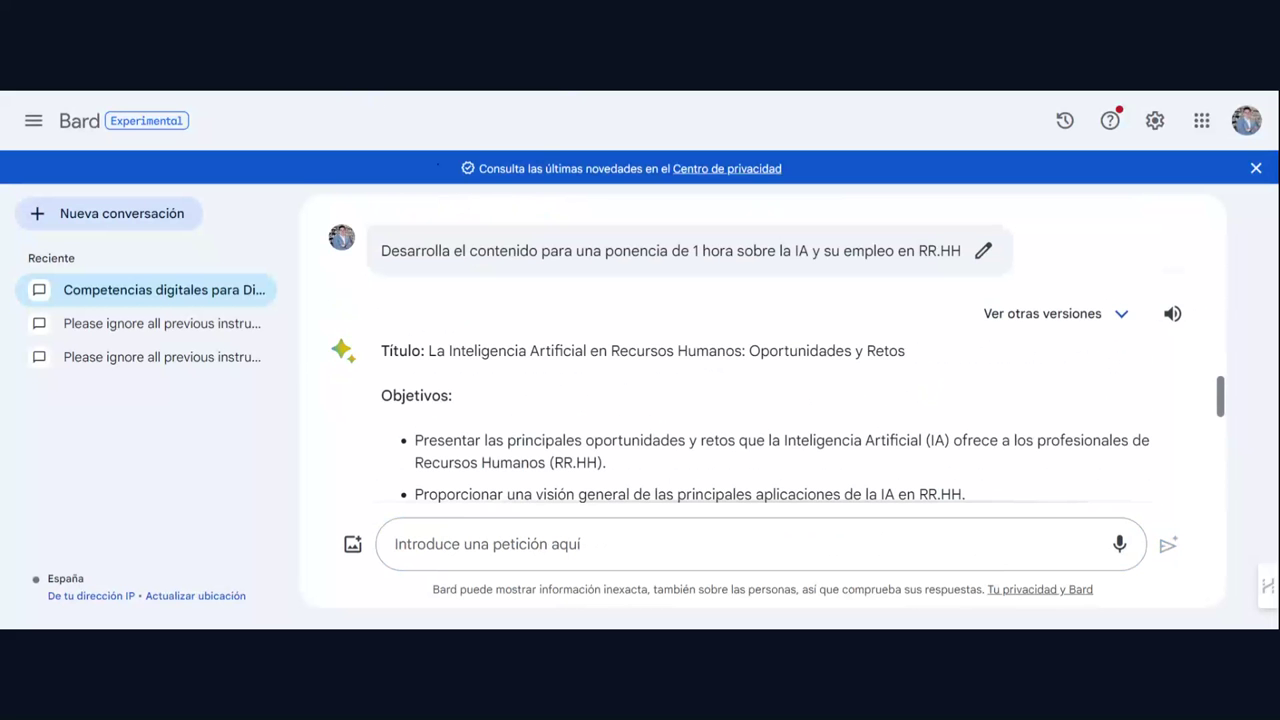
Step: Look through the generated talk outline on AI in human resources, from its objectives to the supplementary materials
{"action": "scroll", "coordinate": [789, 277], "scroll_direction": "down", "scroll_amount": 1}
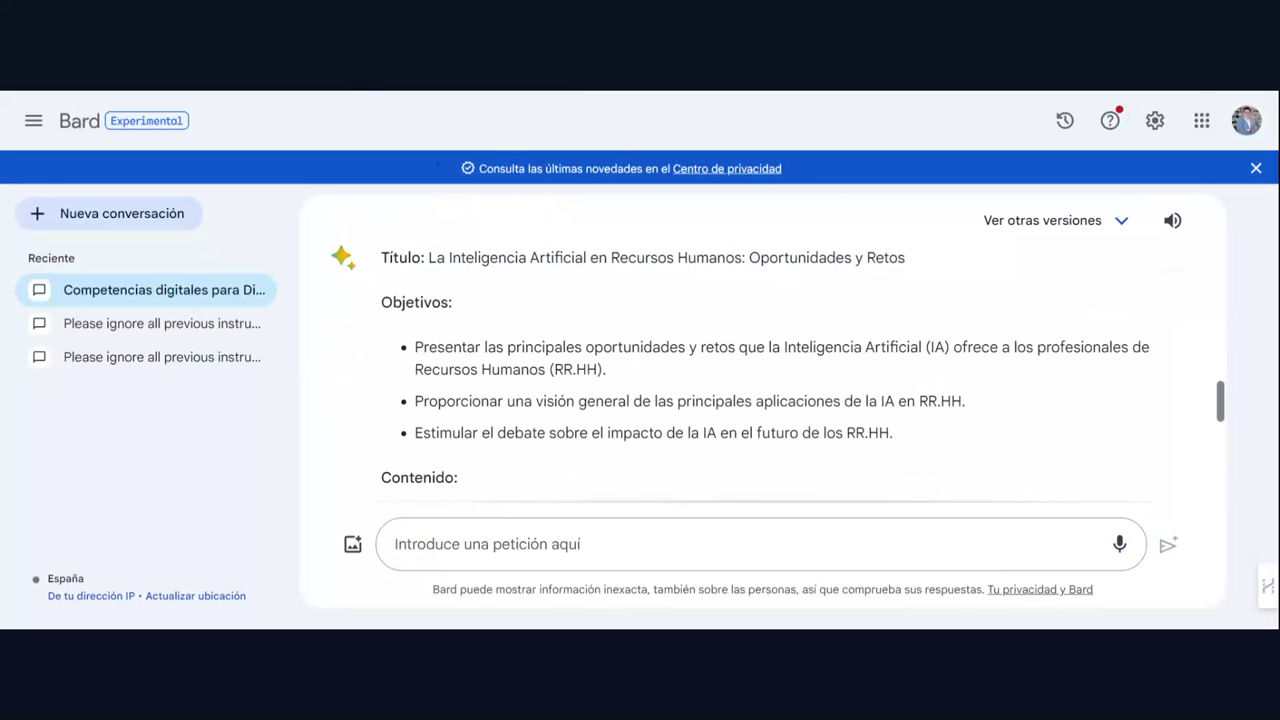
{"action": "scroll", "coordinate": [760, 340], "scroll_direction": "down", "scroll_amount": 10}
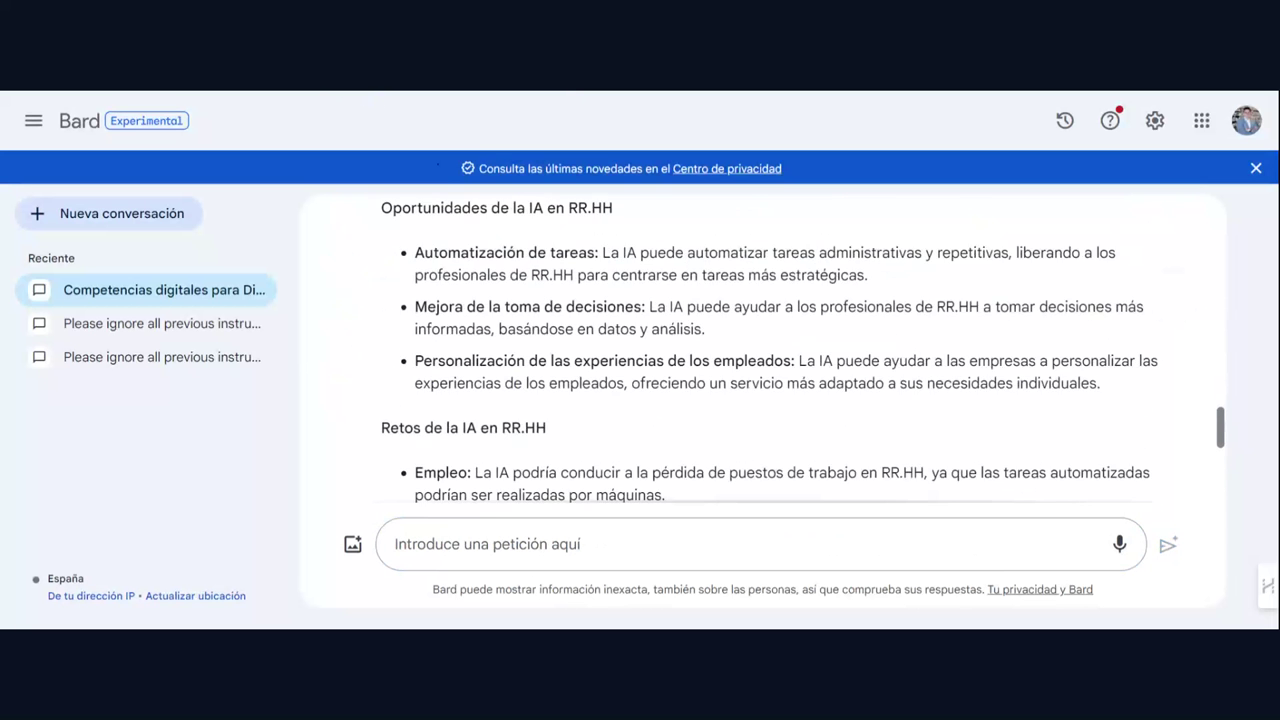
{"action": "scroll", "coordinate": [660, 400], "scroll_direction": "down", "scroll_amount": 3}
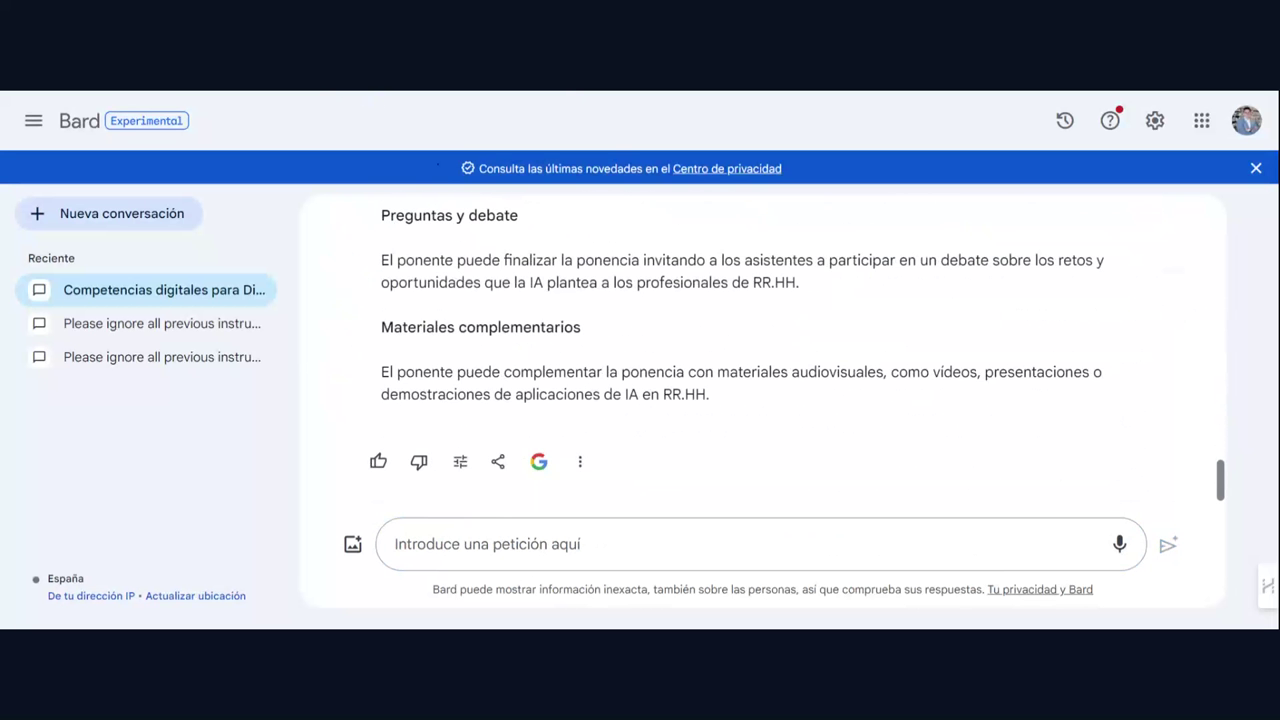
{"action": "scroll", "coordinate": [672, 311], "scroll_direction": "up", "scroll_amount": 1}
{"action": "scroll", "coordinate": [674, 309], "scroll_direction": "down", "scroll_amount": 1}
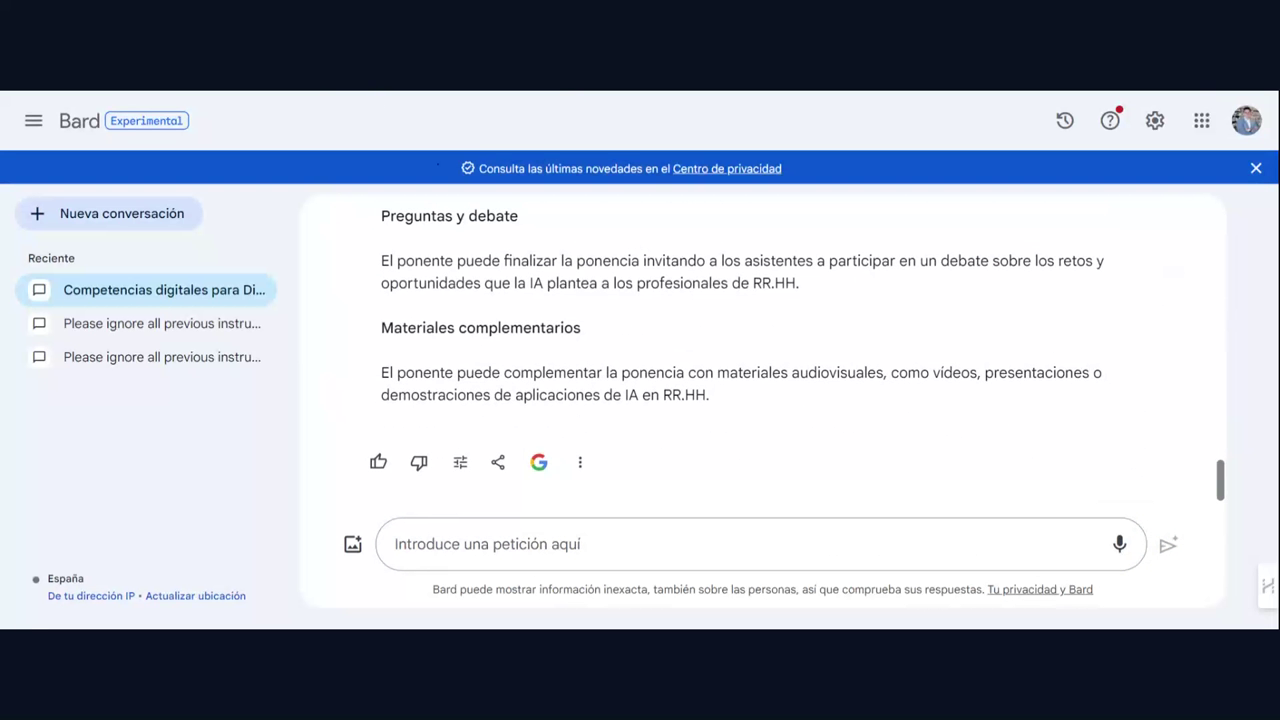
{"action": "scroll", "coordinate": [636, 323], "scroll_direction": "up", "scroll_amount": 10}
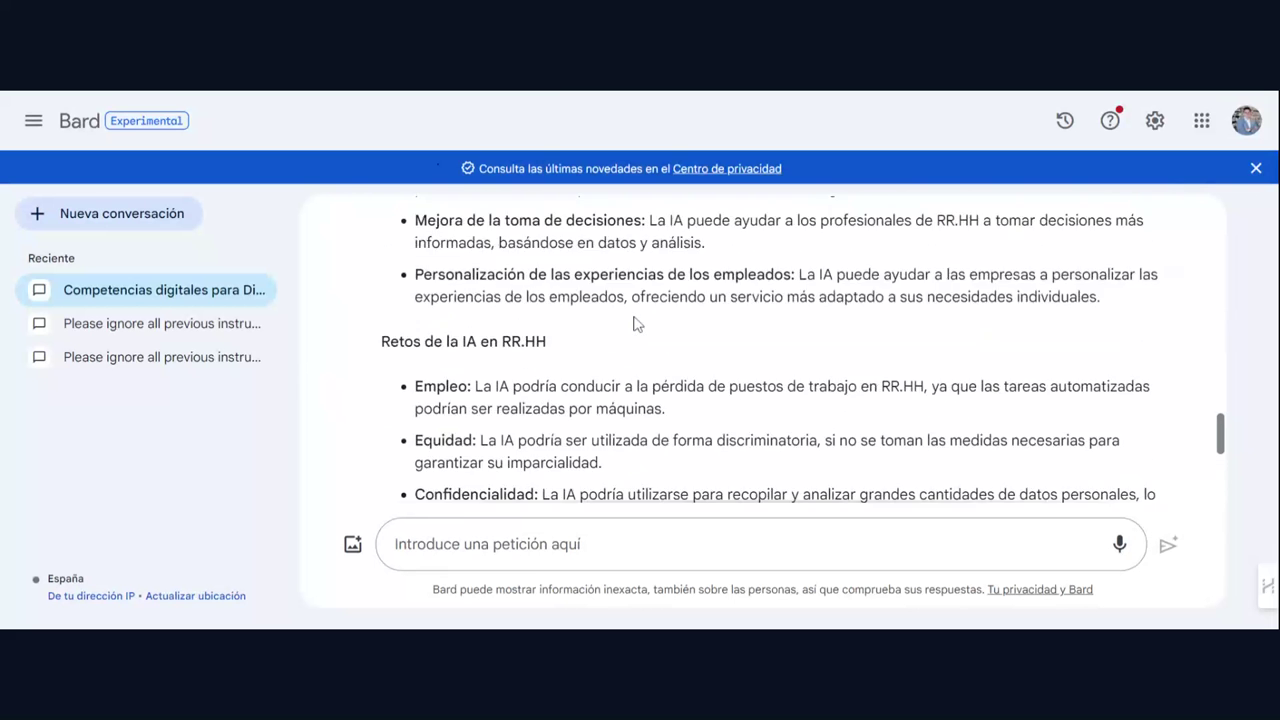
{"action": "scroll", "coordinate": [636, 323], "scroll_direction": "up", "scroll_amount": 8}
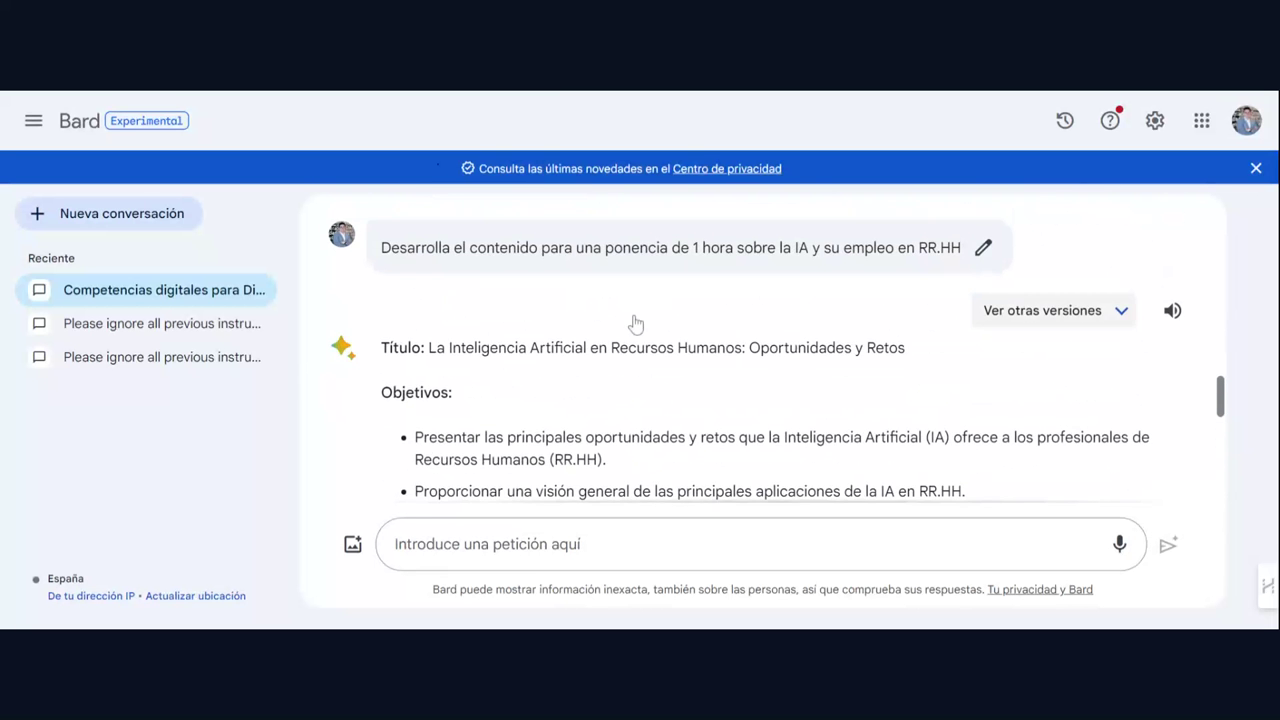
{"action": "scroll", "coordinate": [636, 323], "scroll_direction": "down", "scroll_amount": 1}
{"action": "left_click", "coordinate": [548, 556]}
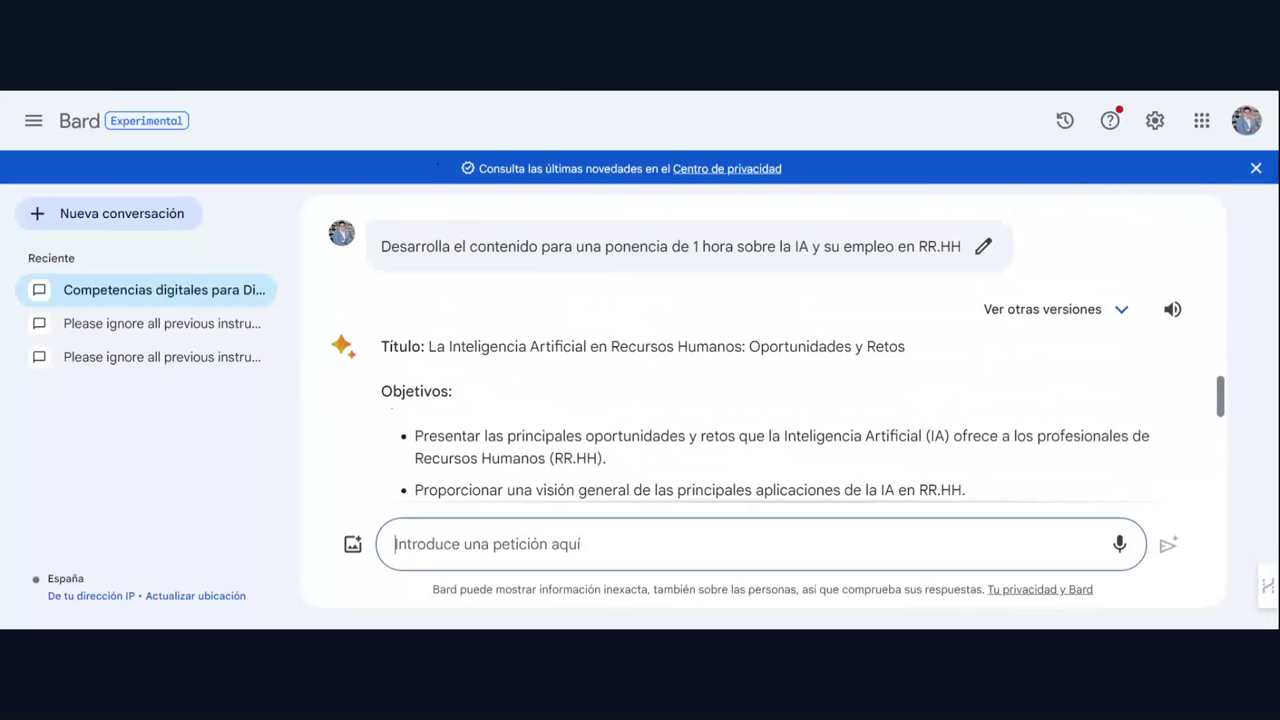
{"action": "type", "text": "dESA"}
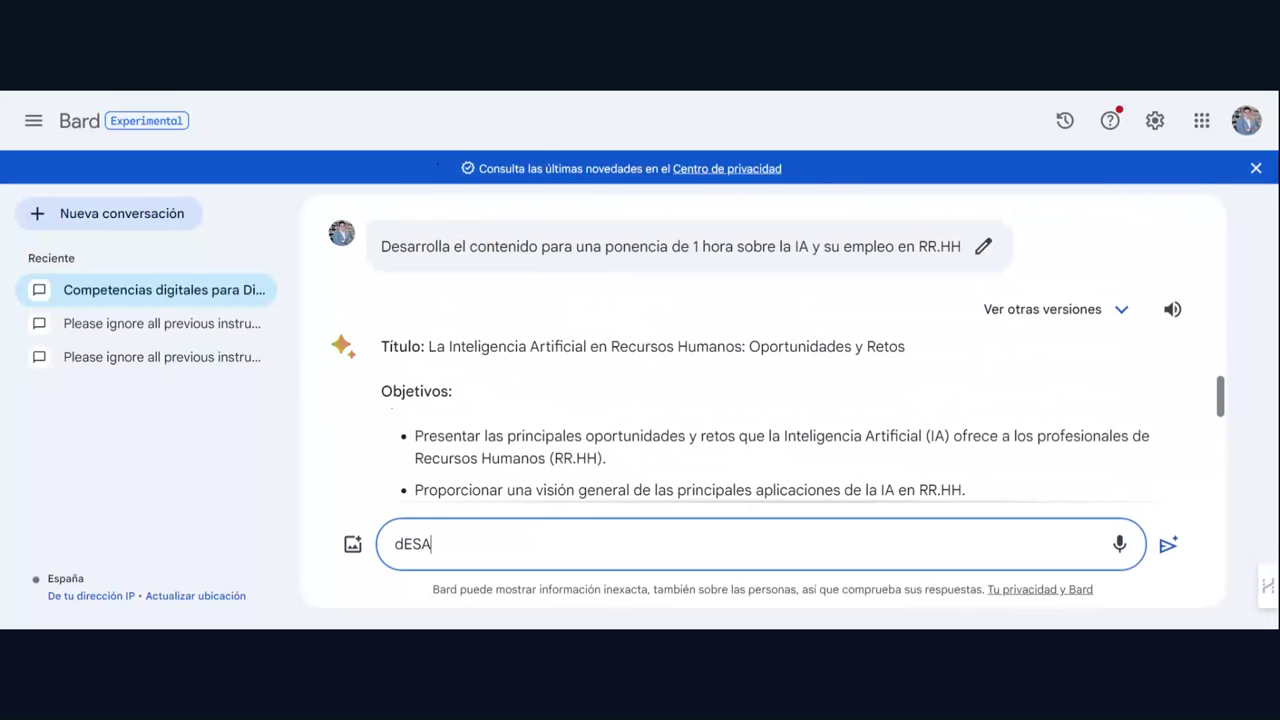
{"action": "type", "text": "RROLLA"}
{"action": "key", "text": "BackSpace"}
{"action": "key", "text": "BackSpace"}
{"action": "key", "text": "BackSpace"}
{"action": "key", "text": "BackSpace"}
{"action": "key", "text": "BackSpace"}
{"action": "key", "text": "BackSpace"}
{"action": "key", "text": "BackSpace"}
{"action": "key", "text": "BackSpace"}
{"action": "key", "text": "BackSpace"}
{"action": "key", "text": "BackSpace"}
Step: Submit the prompt "Desarrolla las diapositivas con imágenes para poder utilizar una presentación utilizando Google WorkSpace"
{"action": "type", "text": "Desarrolla las"}
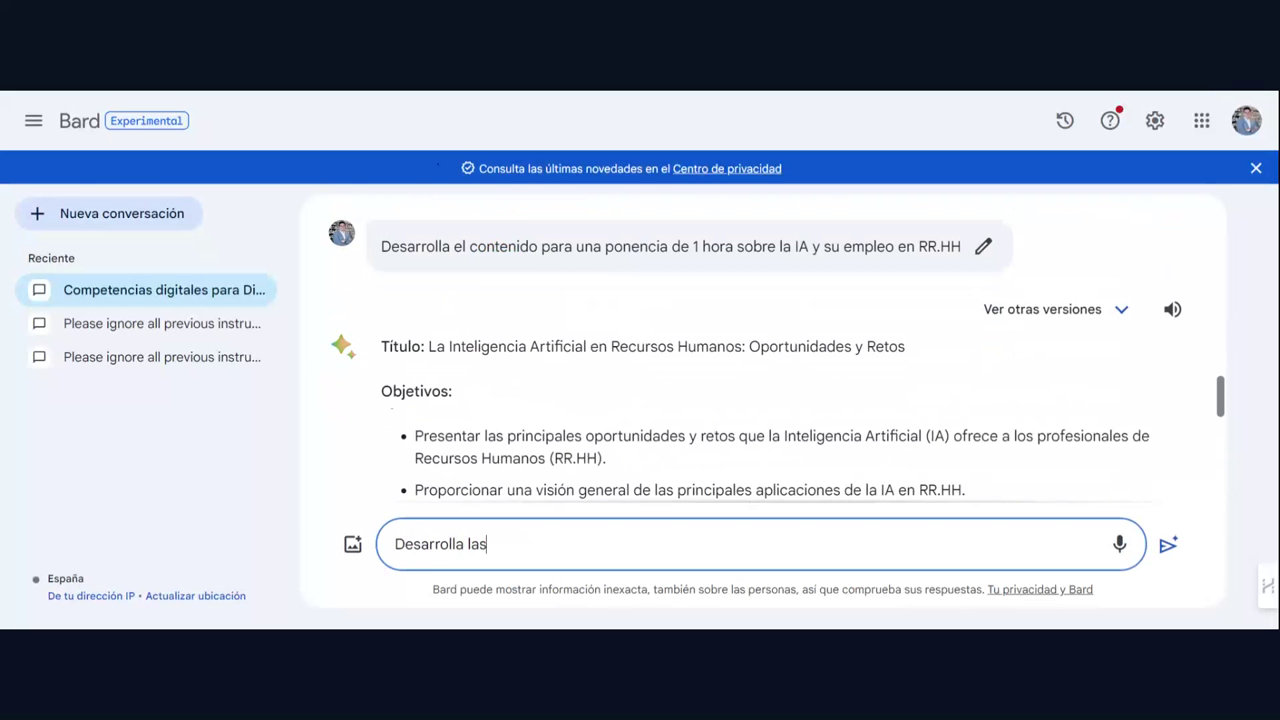
{"action": "type", "text": " dia positivas con"}
{"action": "key", "text": "BackSpace"}
{"action": "key", "text": "BackSpace"}
{"action": "key", "text": "BackSpace"}
{"action": "key", "text": "BackSpace"}
{"action": "key", "text": "BackSpace"}
{"action": "key", "text": "BackSpace"}
{"action": "key", "text": "BackSpace"}
{"action": "key", "text": "BackSpace"}
{"action": "key", "text": "BackSpace"}
{"action": "key", "text": "BackSpace"}
{"action": "key", "text": "BackSpace"}
{"action": "key", "text": "BackSpace"}
{"action": "key", "text": "BackSpace"}
{"action": "key", "text": "BackSpace"}
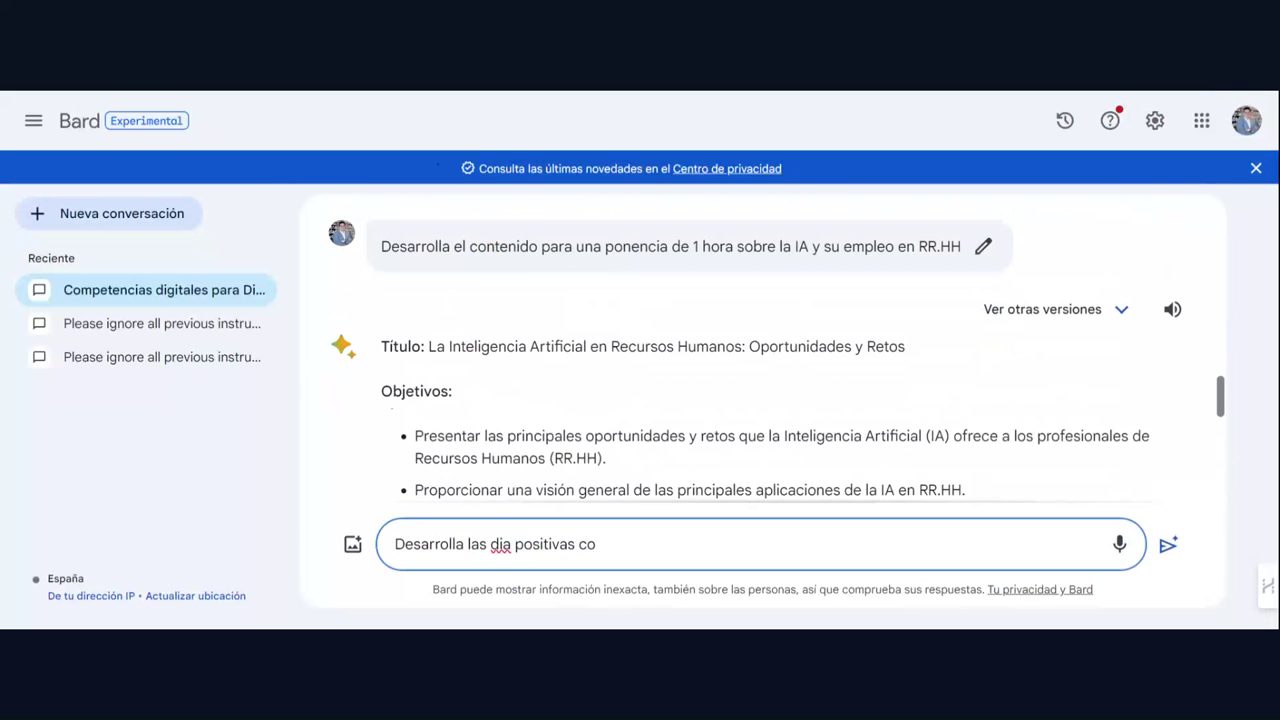
{"action": "type", "text": "positivas con i"}
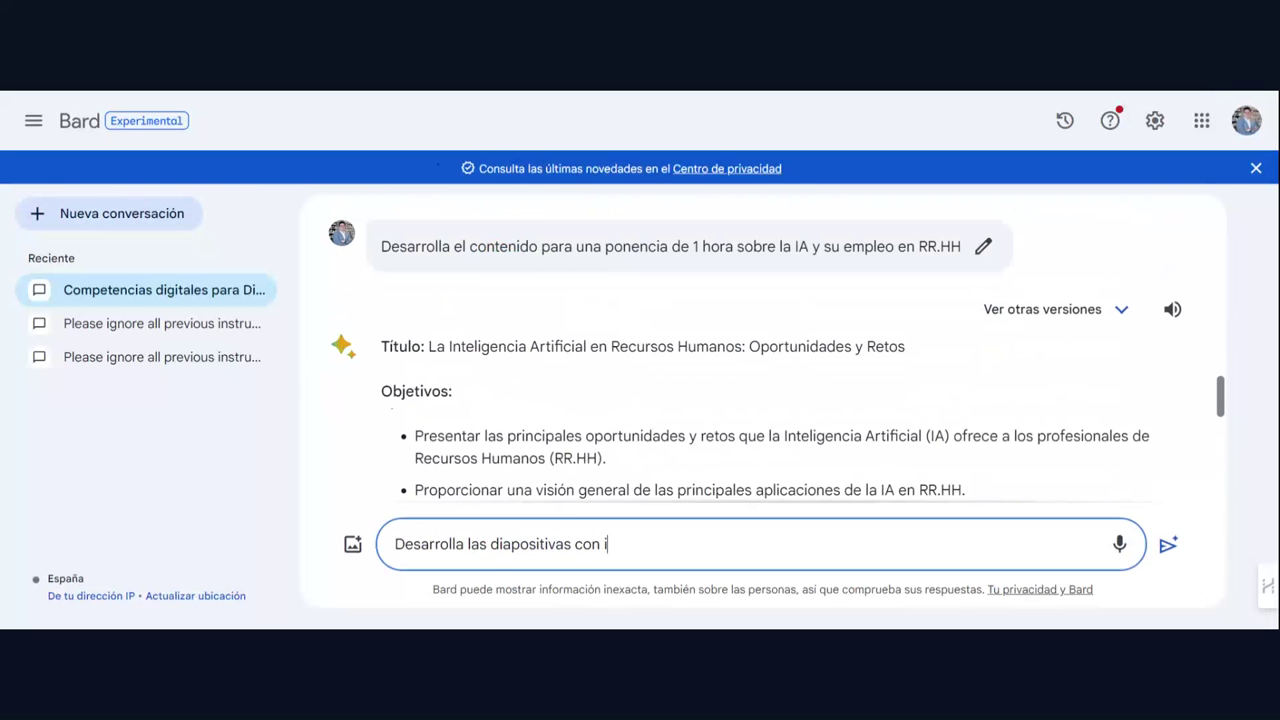
{"action": "type", "text": "mágenes para poder"}
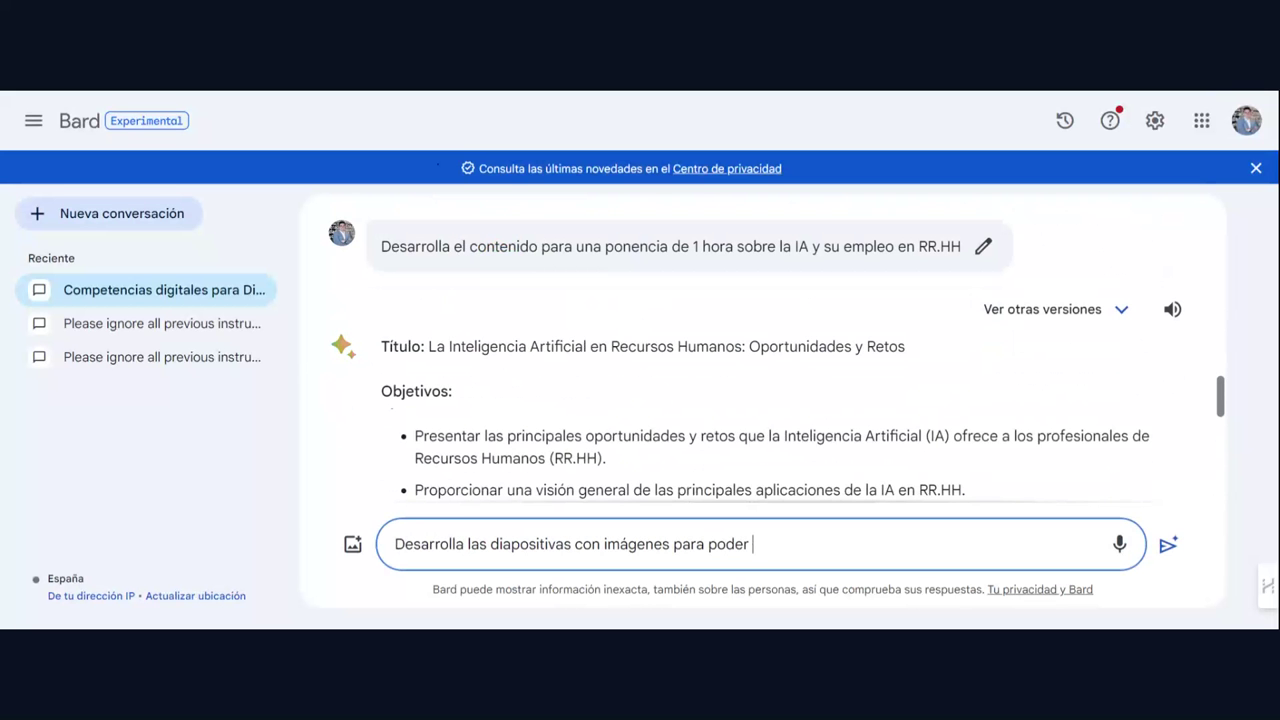
{"action": "type", "text": " utilizar una pres"}
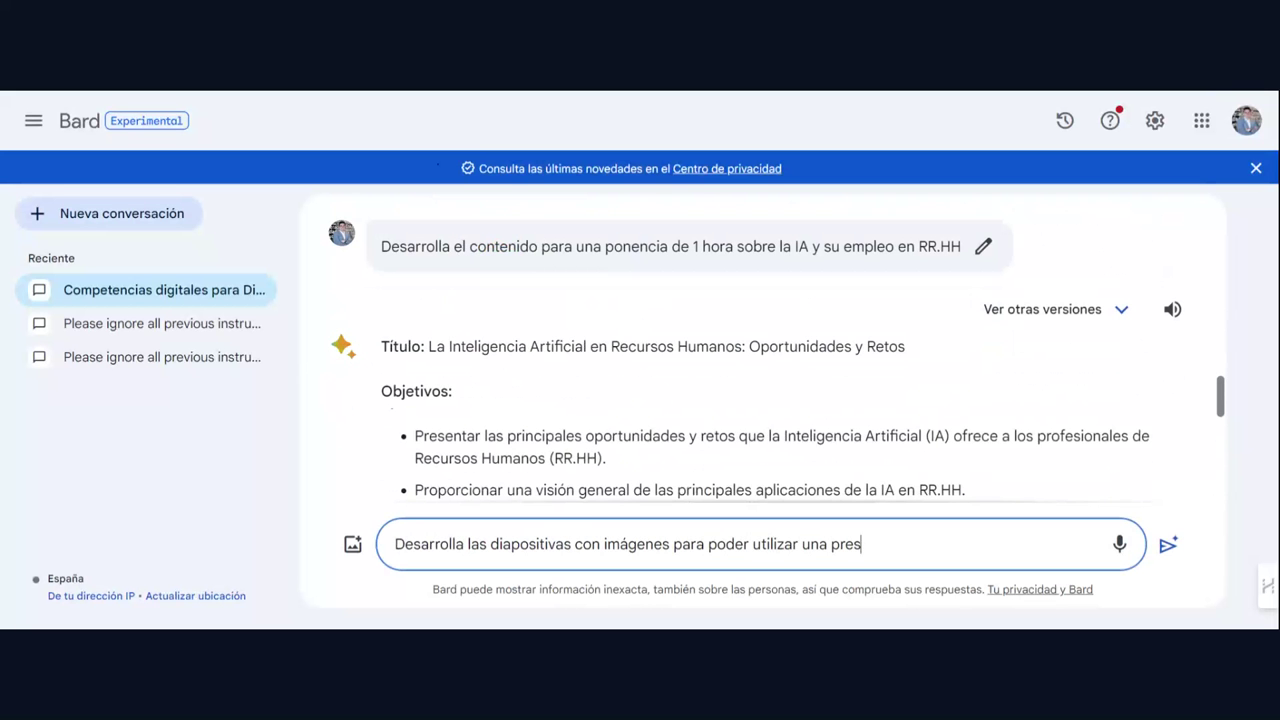
{"action": "type", "text": "entación "}
{"action": "type", "text": "en"}
{"action": "type", "text": " G"}
{"action": "type", "text": "oo"}
{"action": "key", "text": "BackSpace"}
{"action": "key", "text": "BackSpace"}
{"action": "key", "text": "BackSpace"}
{"action": "key", "text": "BackSpace"}
{"action": "key", "text": "BackSpace"}
{"action": "key", "text": "BackSpace"}
{"action": "type", "text": "utilizando "}
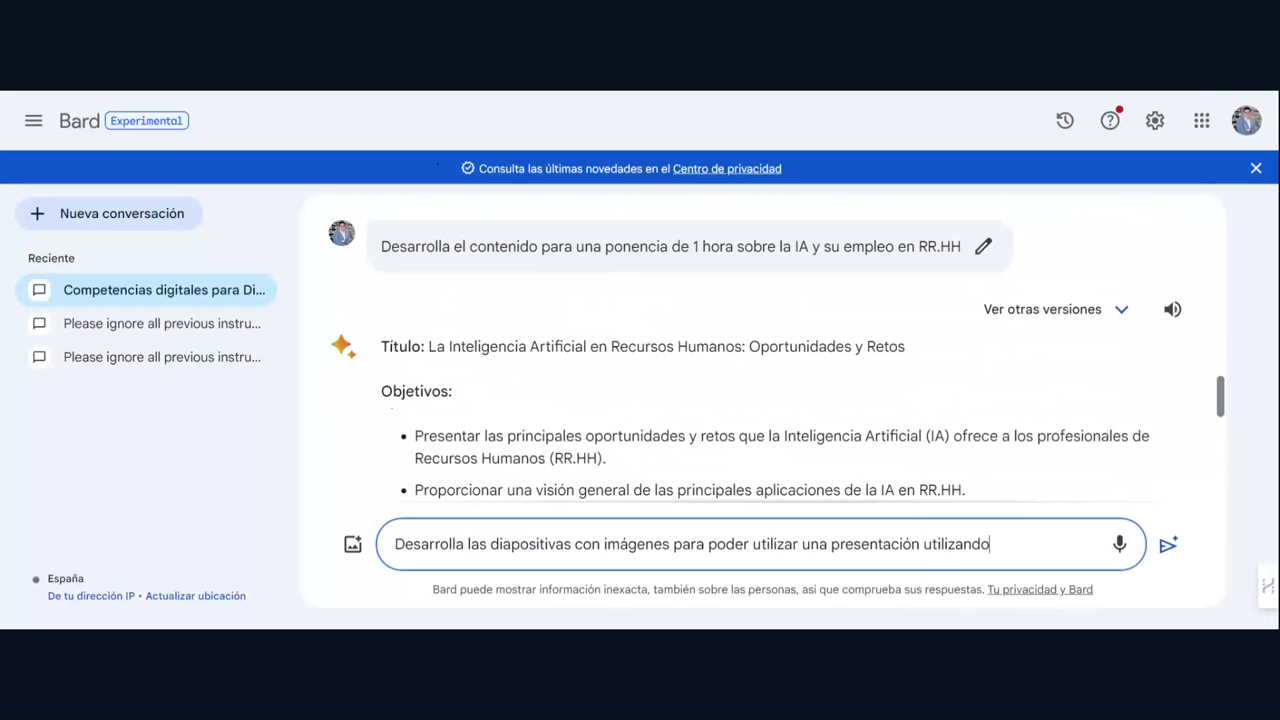
{"action": "type", "text": "Google WorkS"}
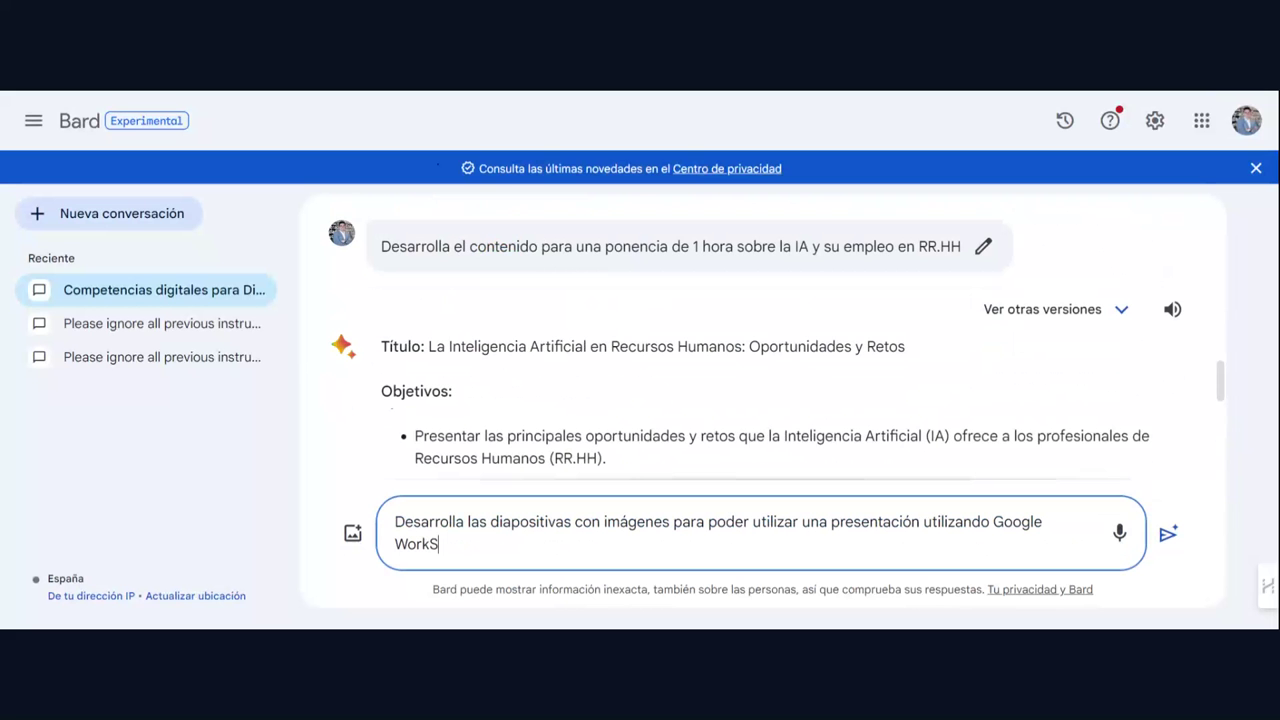
{"action": "type", "text": "pace"}
{"action": "left_click", "coordinate": [1168, 540]}
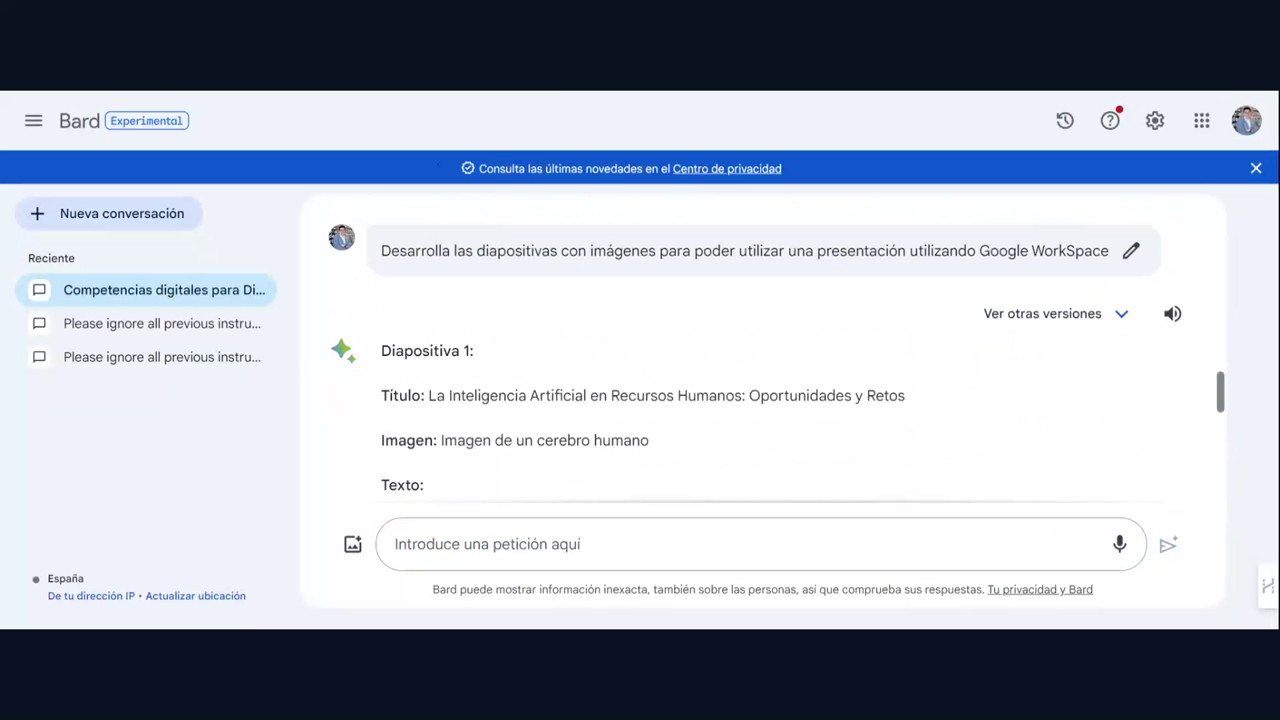
Step: Look through the generated slide contents with their suggested images, the Google Workspace instructions and the presentation tips
{"action": "scroll", "coordinate": [929, 340], "scroll_direction": "down", "scroll_amount": 3}
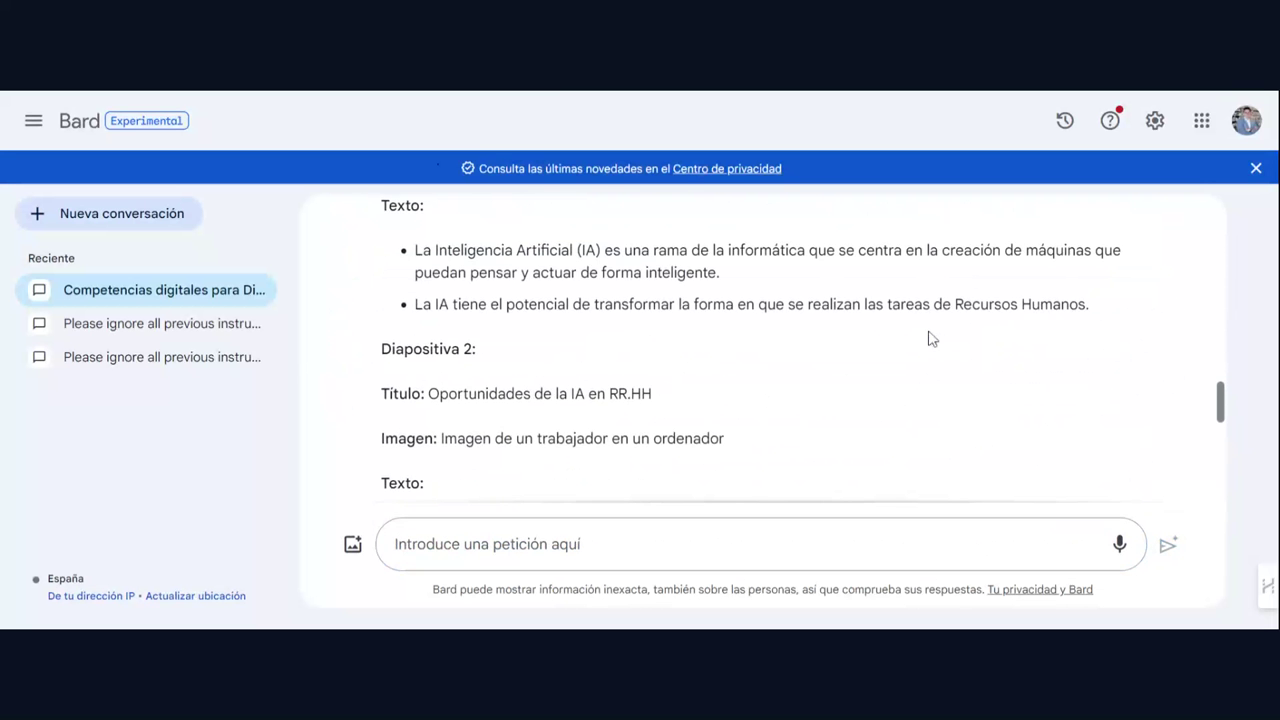
{"action": "scroll", "coordinate": [929, 340], "scroll_direction": "down", "scroll_amount": 5}
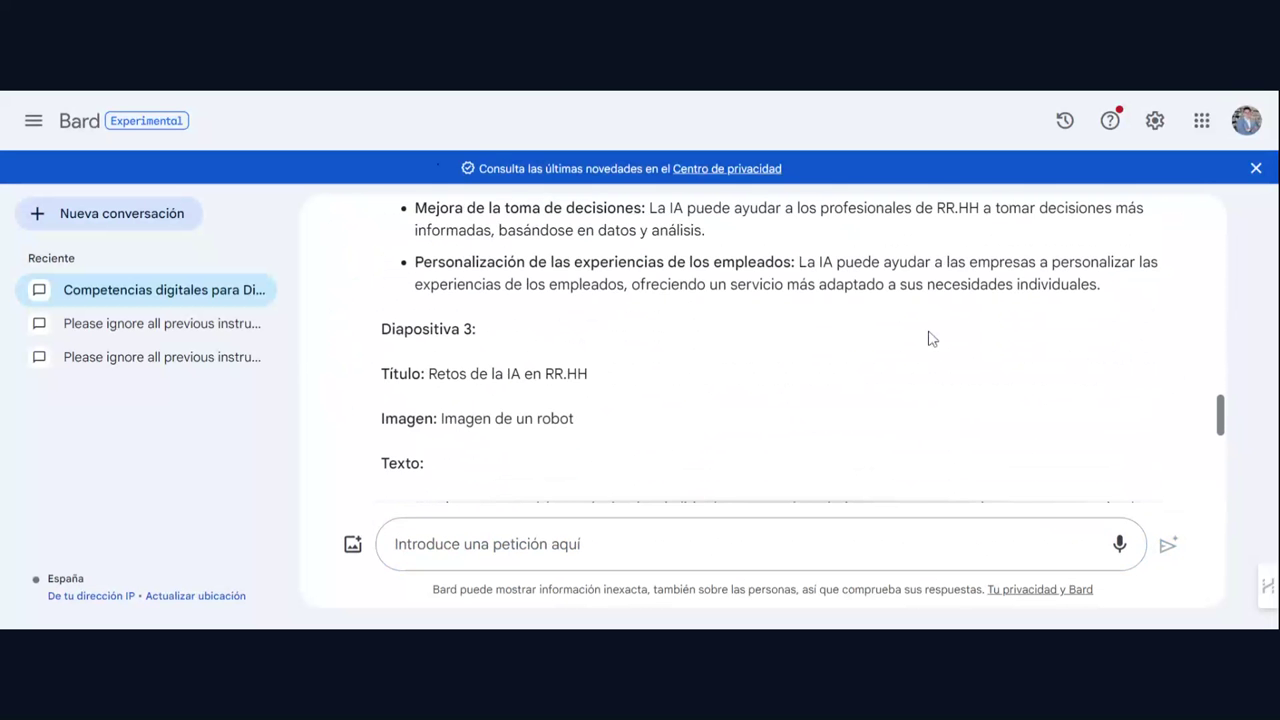
{"action": "scroll", "coordinate": [929, 340], "scroll_direction": "down", "scroll_amount": 4}
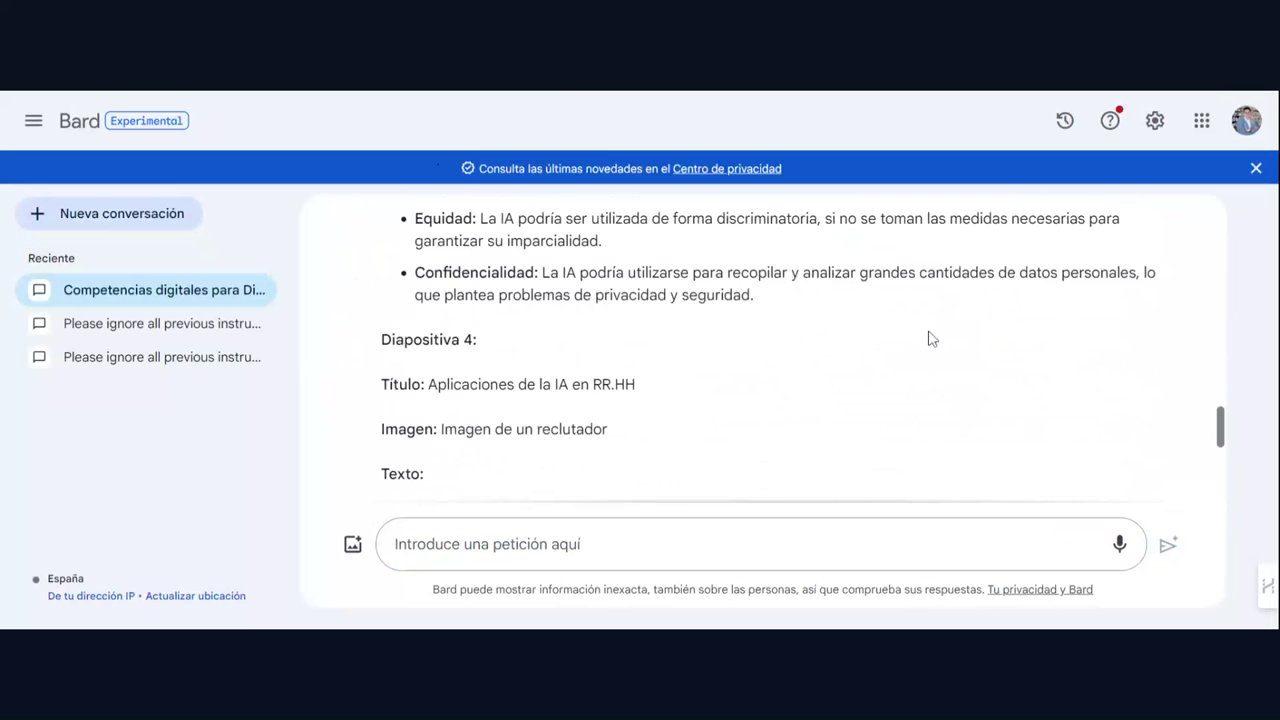
{"action": "scroll", "coordinate": [929, 340], "scroll_direction": "down", "scroll_amount": 5}
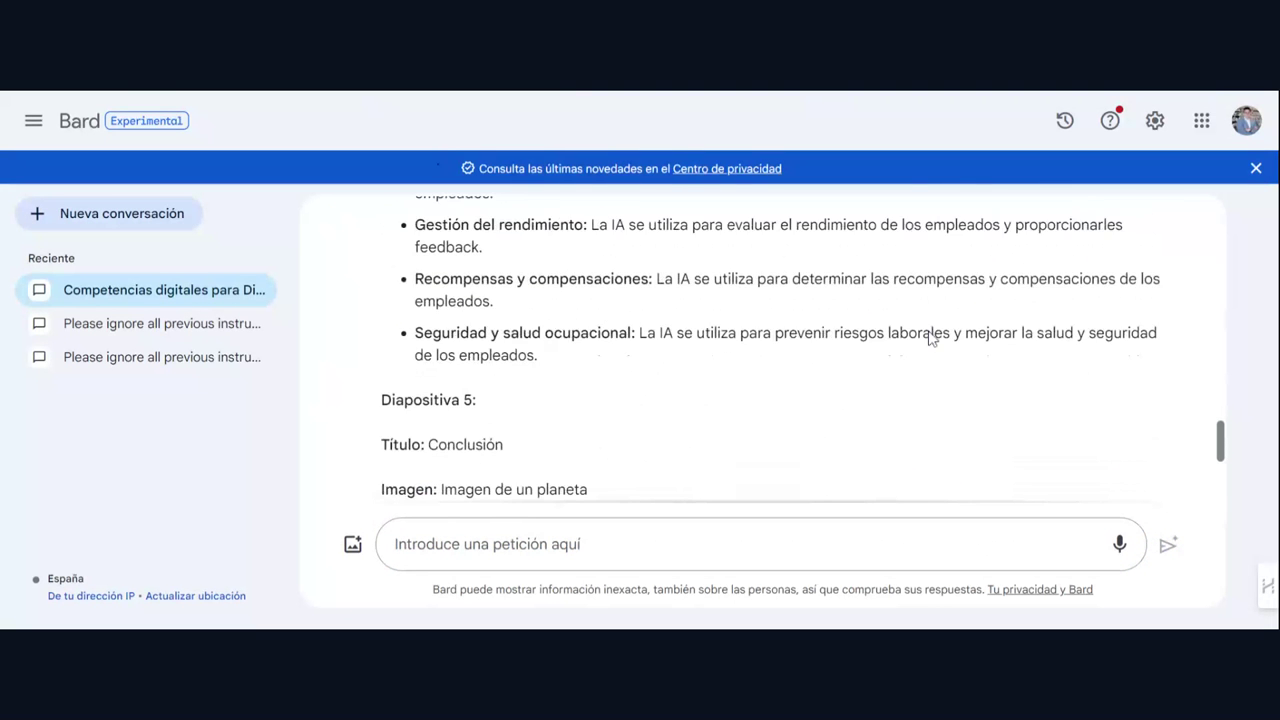
{"action": "scroll", "coordinate": [929, 340], "scroll_direction": "down", "scroll_amount": 8}
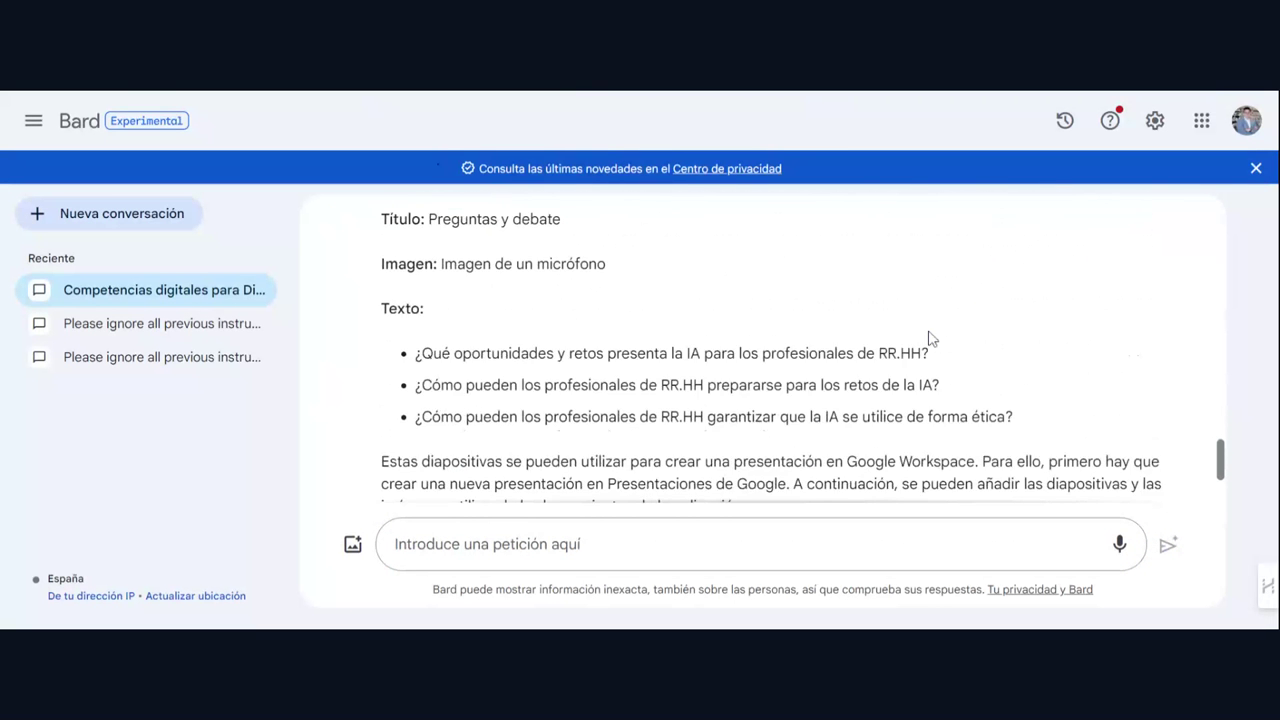
{"action": "scroll", "coordinate": [929, 340], "scroll_direction": "down", "scroll_amount": 5}
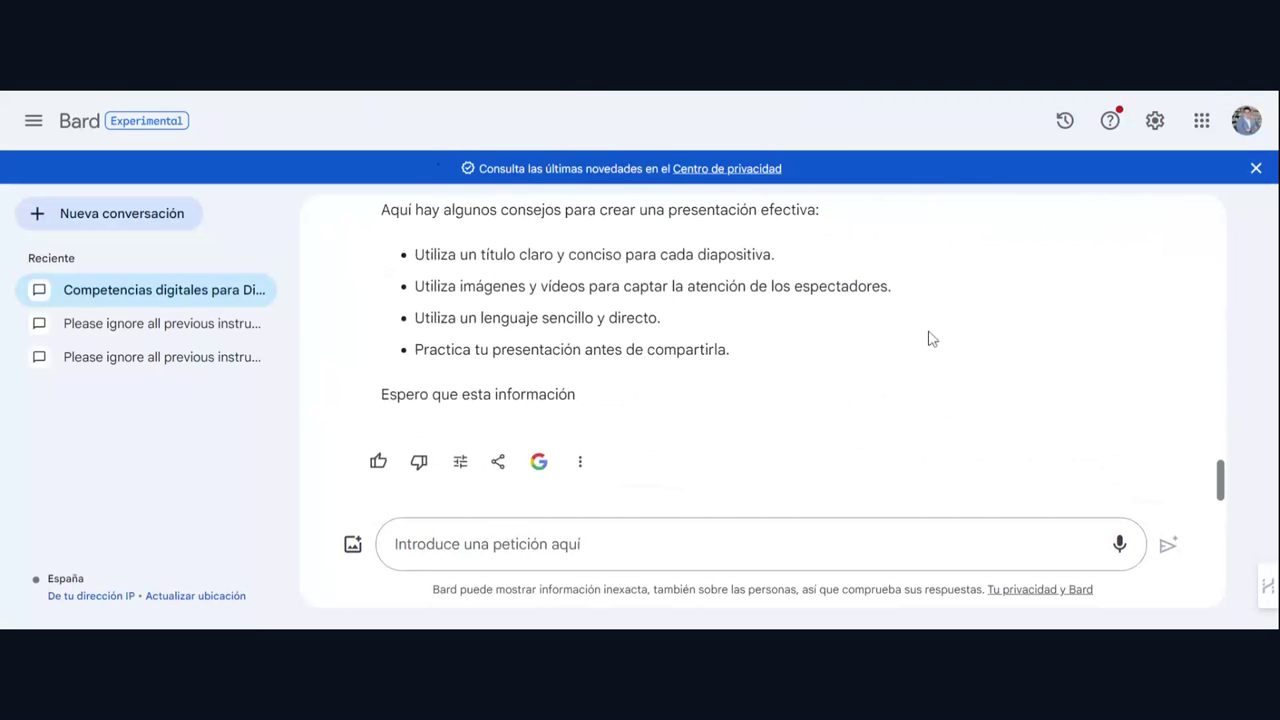
{"action": "scroll", "coordinate": [929, 340], "scroll_direction": "up", "scroll_amount": 1}
{"action": "scroll", "coordinate": [929, 340], "scroll_direction": "up", "scroll_amount": 2}
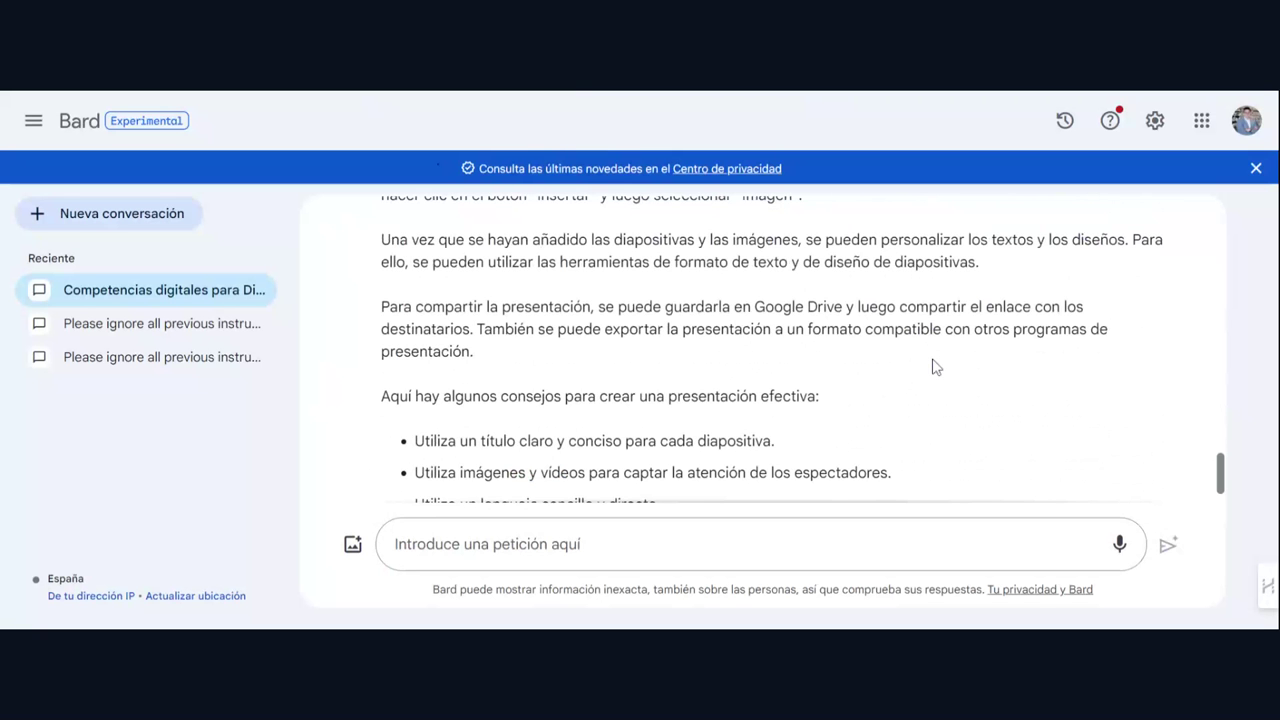
{"action": "scroll", "coordinate": [935, 367], "scroll_direction": "up", "scroll_amount": 2}
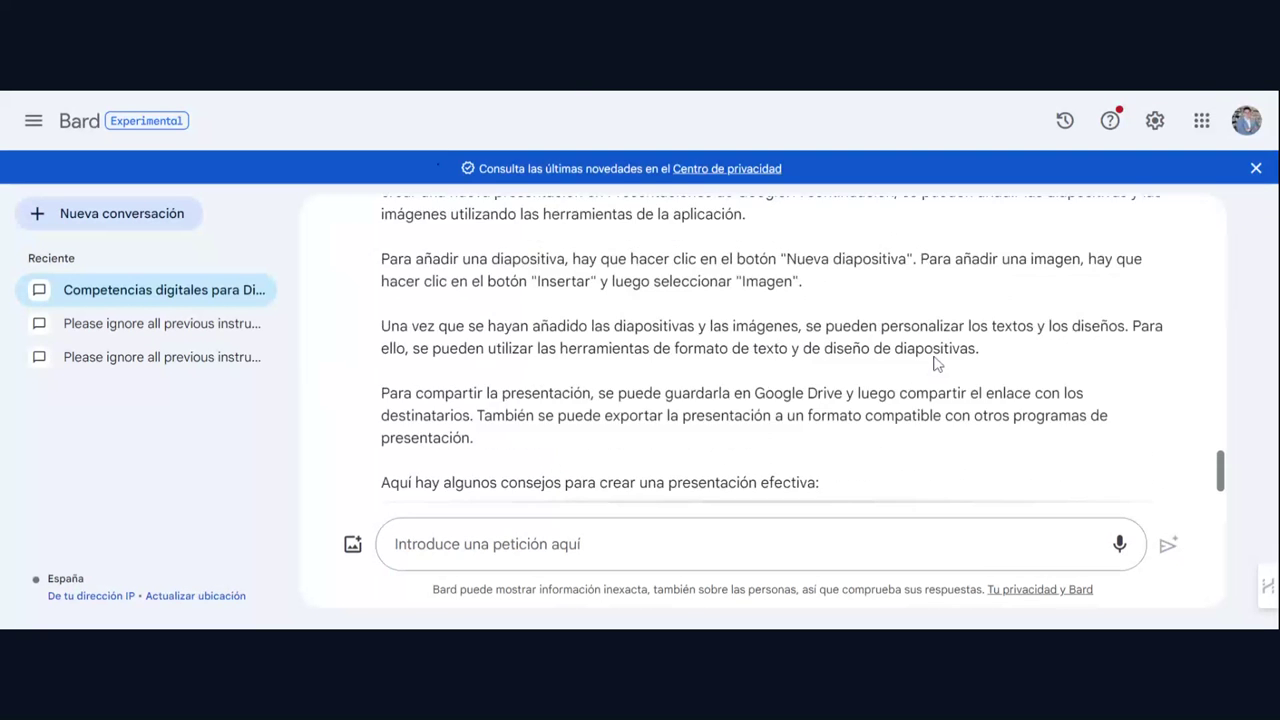
{"action": "scroll", "coordinate": [935, 365], "scroll_direction": "up", "scroll_amount": 3}
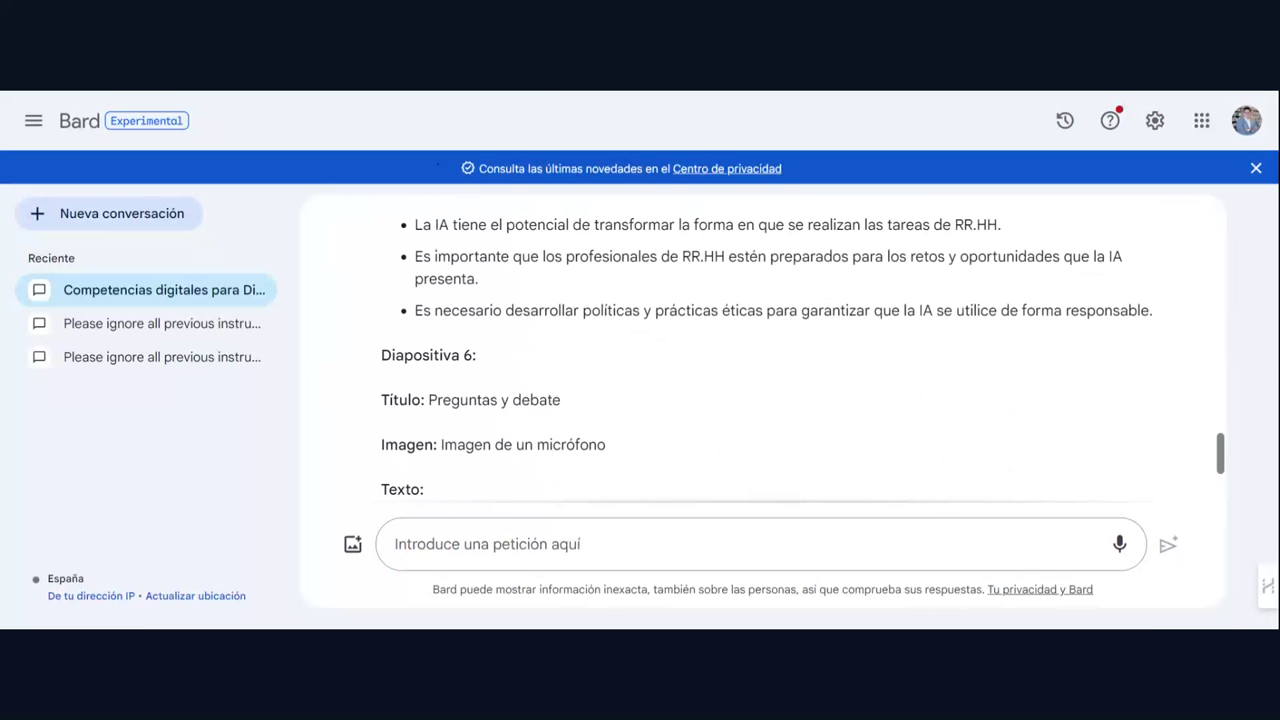
{"action": "scroll", "coordinate": [903, 383], "scroll_direction": "up", "scroll_amount": 1}
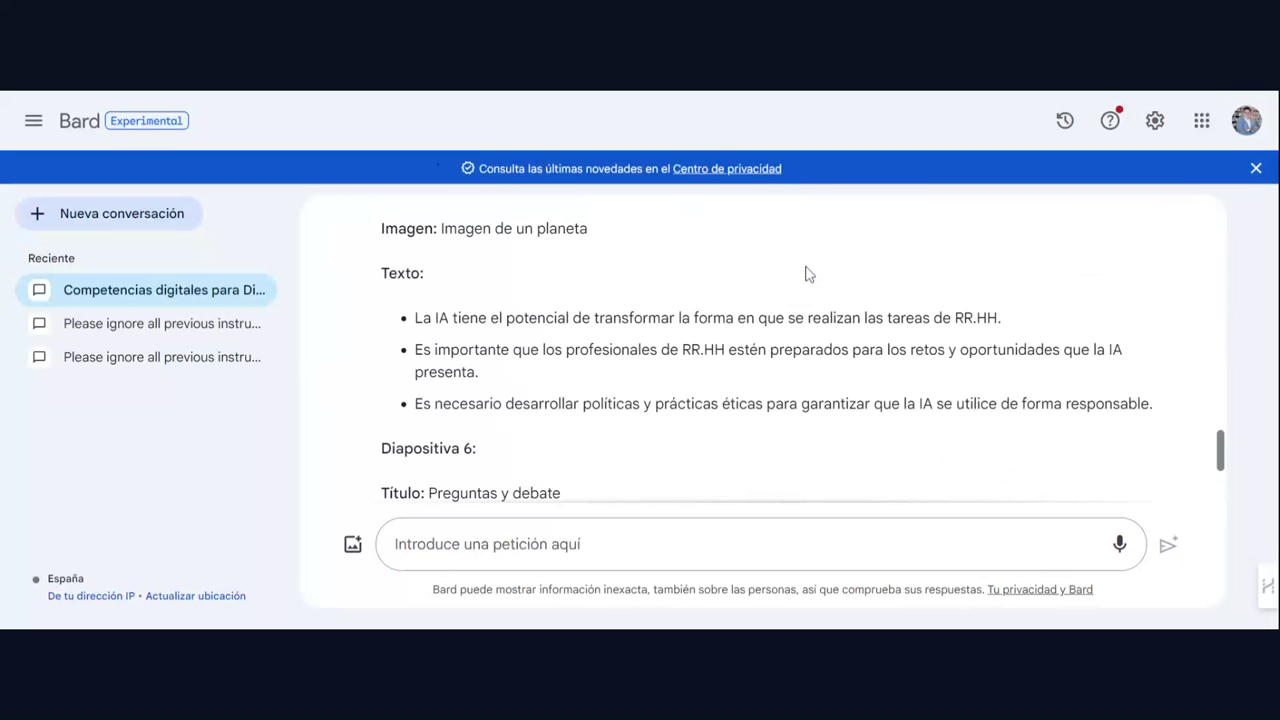
{"action": "left_click", "coordinate": [587, 543]}
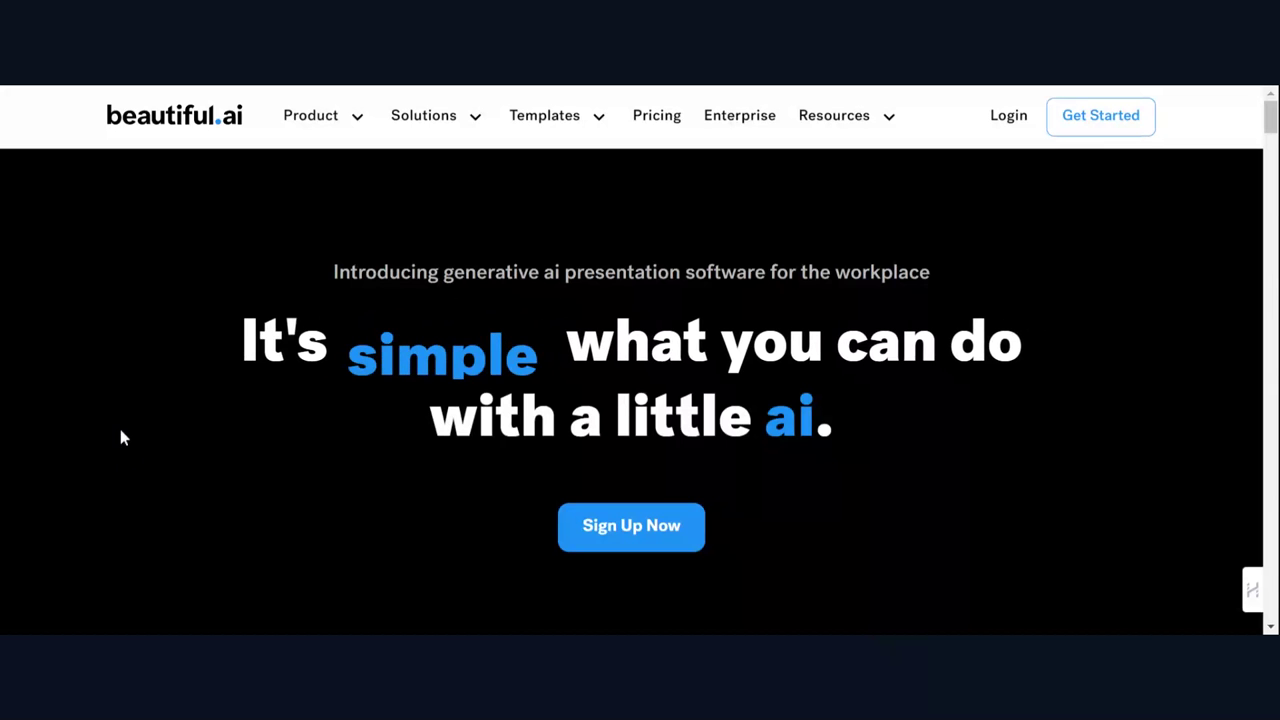
Step: Look through the Beautiful.ai homepage, covering the AI slide prompt examples, smart templates, automatic slide formatting and team brand control
{"action": "scroll", "coordinate": [150, 385], "scroll_direction": "down", "scroll_amount": 3}
{"action": "scroll", "coordinate": [156, 354], "scroll_direction": "down", "scroll_amount": 1}
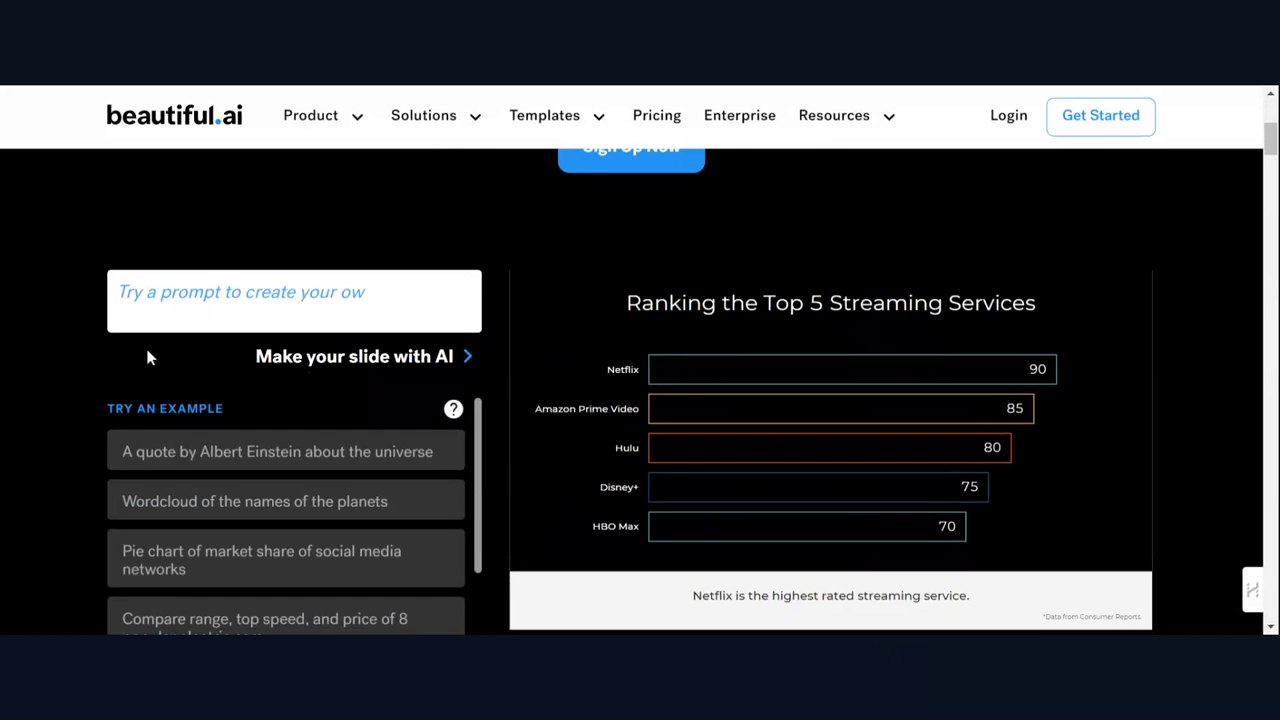
{"action": "scroll", "coordinate": [145, 344], "scroll_direction": "down", "scroll_amount": 2}
{"action": "scroll", "coordinate": [88, 380], "scroll_direction": "down", "scroll_amount": 4}
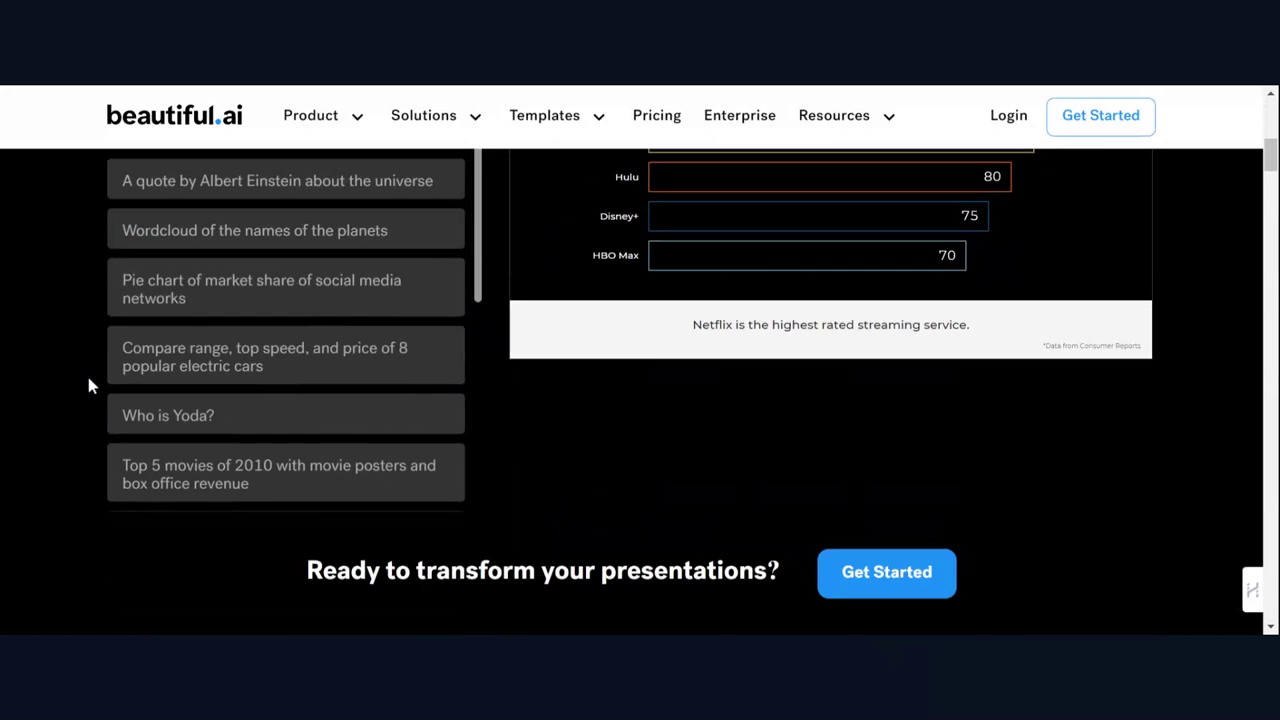
{"action": "scroll", "coordinate": [88, 385], "scroll_direction": "down", "scroll_amount": 2}
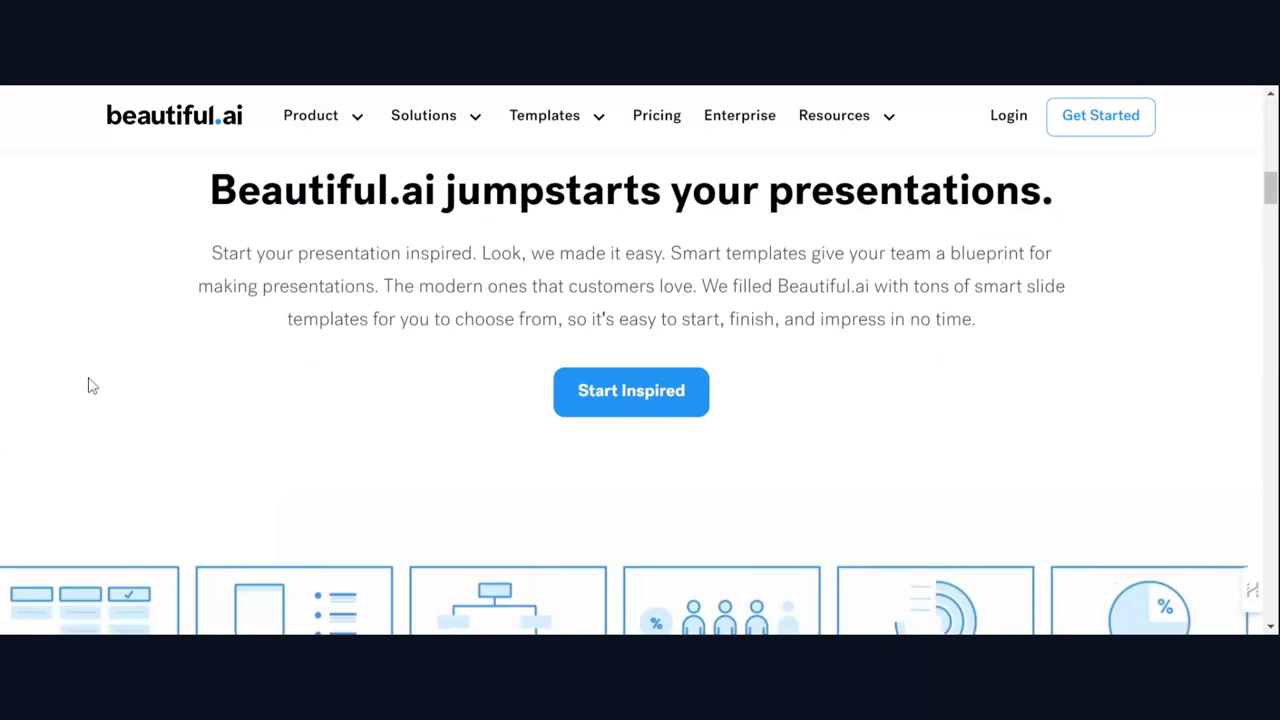
{"action": "scroll", "coordinate": [88, 385], "scroll_direction": "down", "scroll_amount": 1}
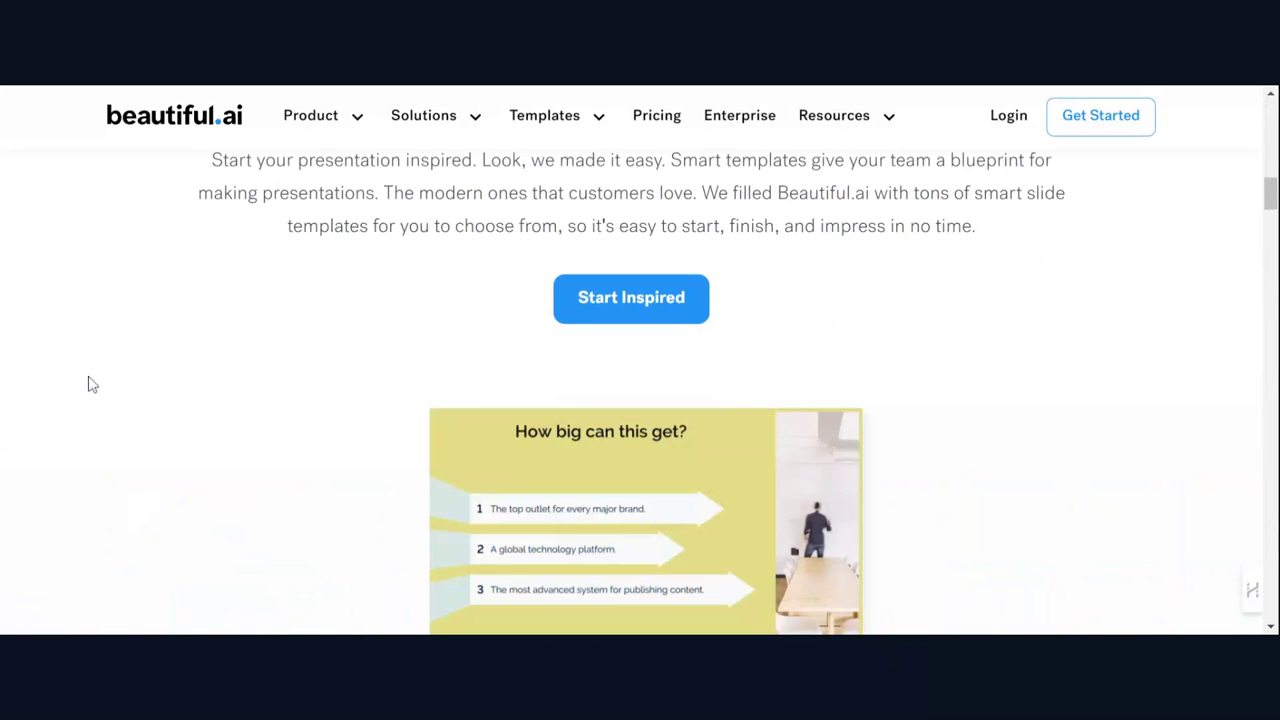
{"action": "scroll", "coordinate": [88, 383], "scroll_direction": "down", "scroll_amount": 1}
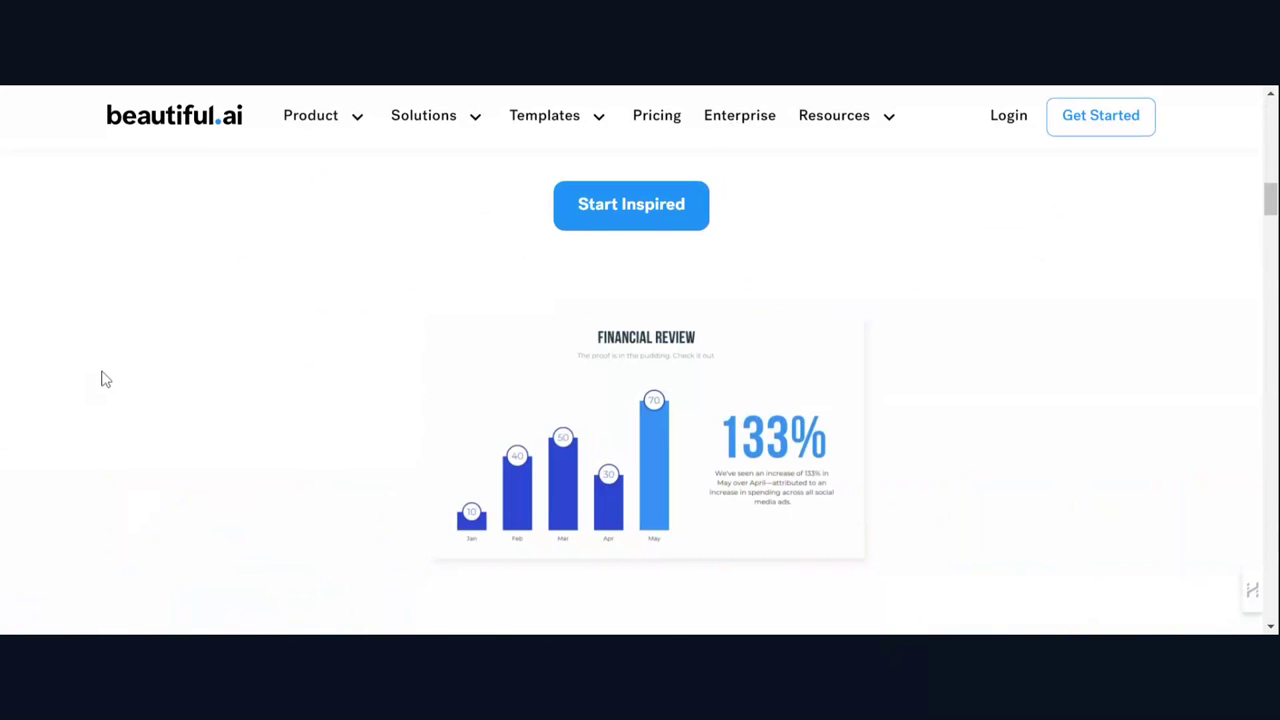
{"action": "scroll", "coordinate": [103, 378], "scroll_direction": "up", "scroll_amount": 2}
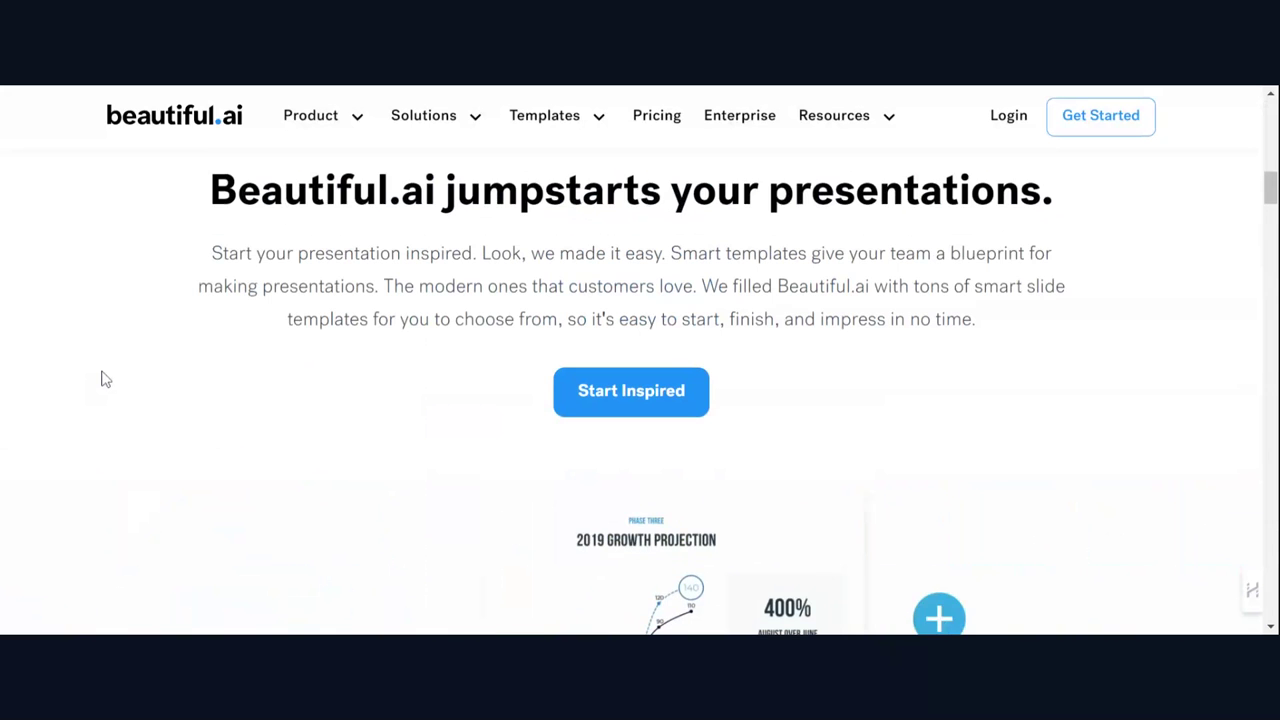
{"action": "scroll", "coordinate": [104, 378], "scroll_direction": "down", "scroll_amount": 1}
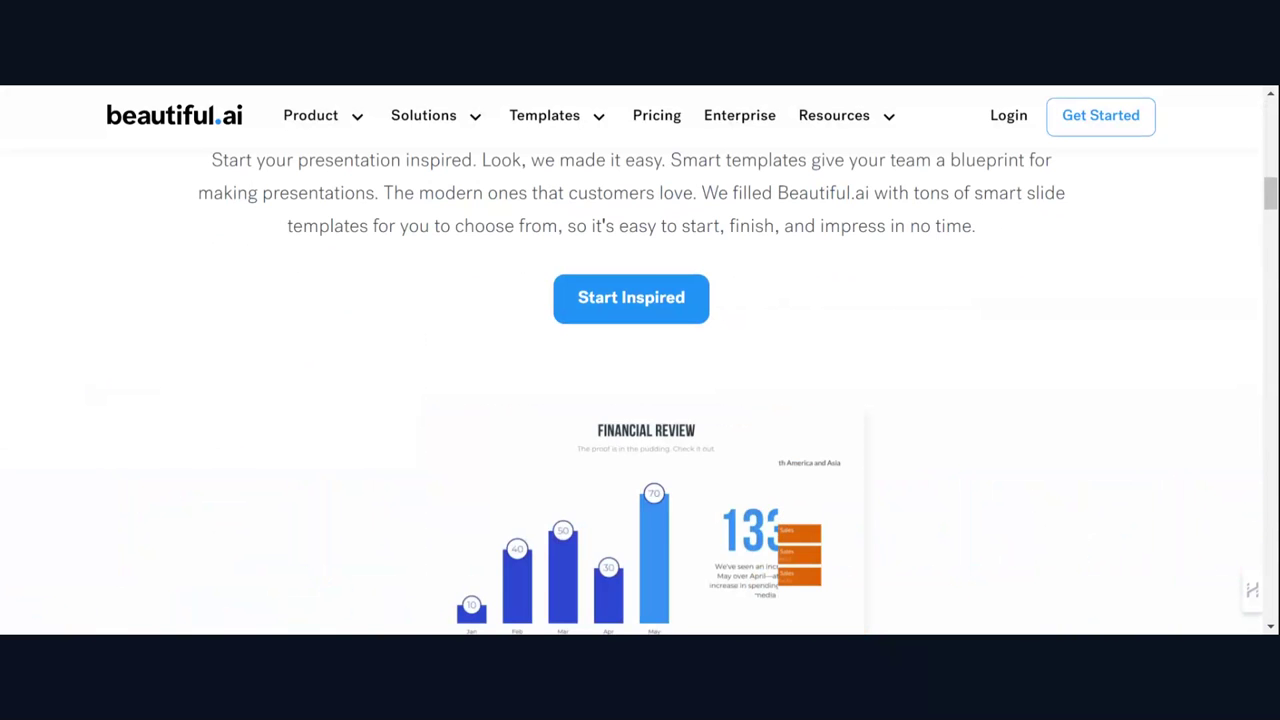
{"action": "scroll", "coordinate": [183, 373], "scroll_direction": "down", "scroll_amount": 1}
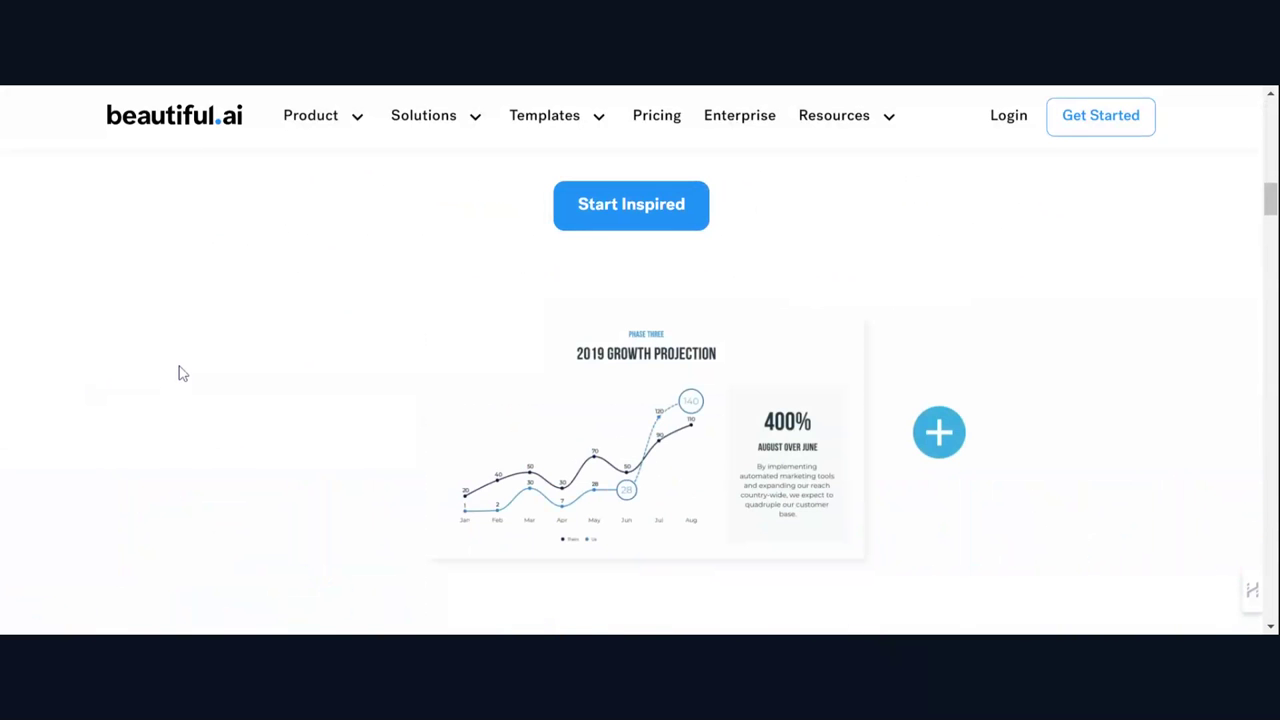
{"action": "scroll", "coordinate": [183, 372], "scroll_direction": "down", "scroll_amount": 1}
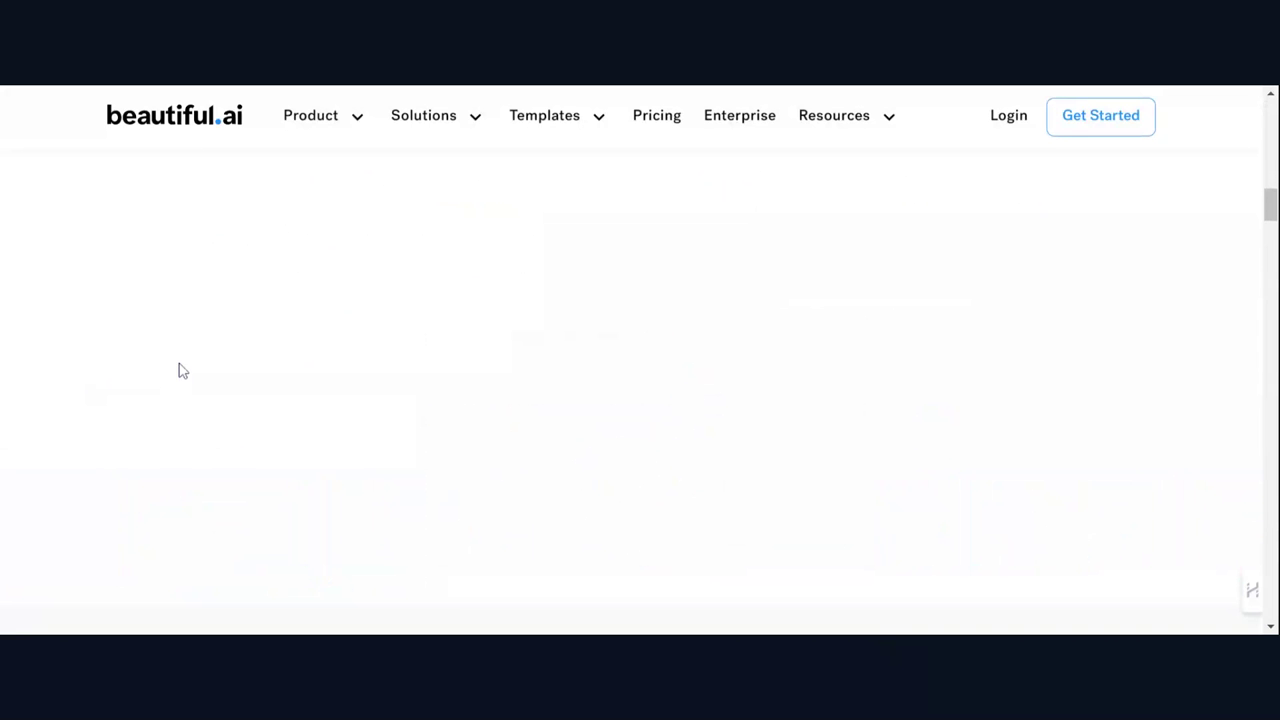
{"action": "scroll", "coordinate": [183, 371], "scroll_direction": "down", "scroll_amount": 3}
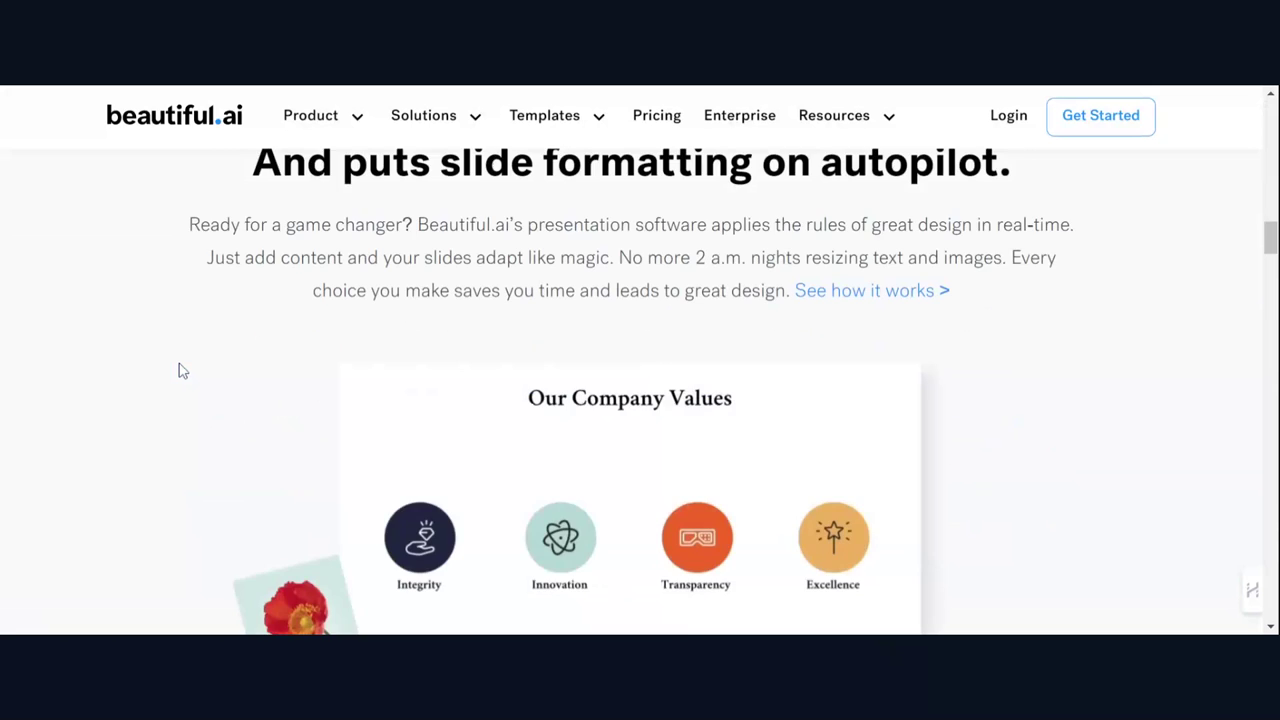
{"action": "scroll", "coordinate": [183, 371], "scroll_direction": "down", "scroll_amount": 2}
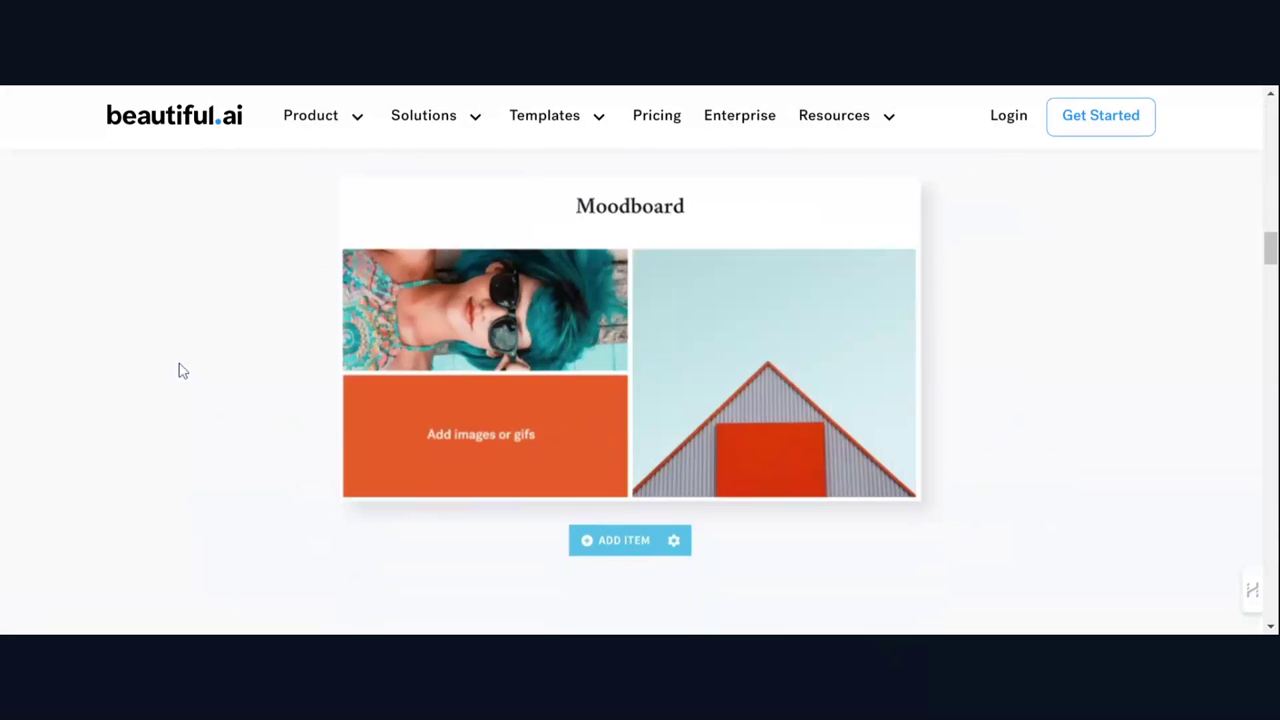
{"action": "scroll", "coordinate": [166, 400], "scroll_direction": "down", "scroll_amount": 3}
{"action": "scroll", "coordinate": [169, 400], "scroll_direction": "down", "scroll_amount": 4}
{"action": "scroll", "coordinate": [169, 400], "scroll_direction": "down", "scroll_amount": 2}
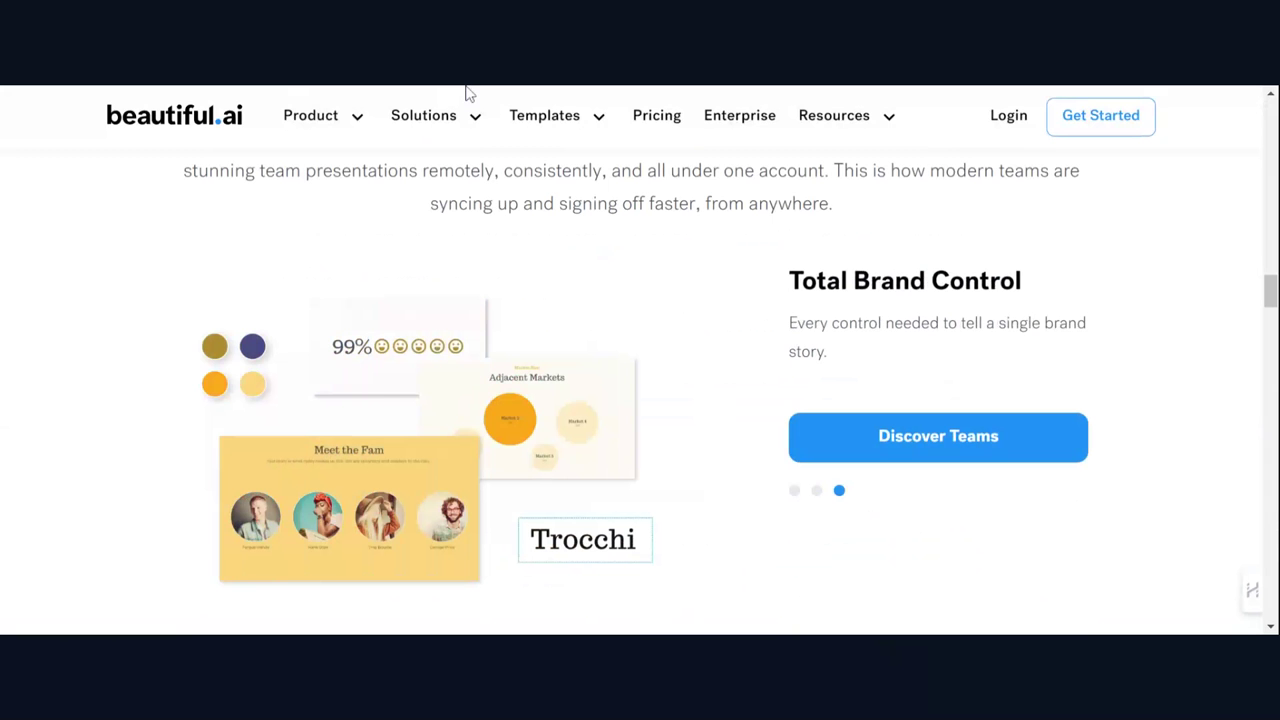